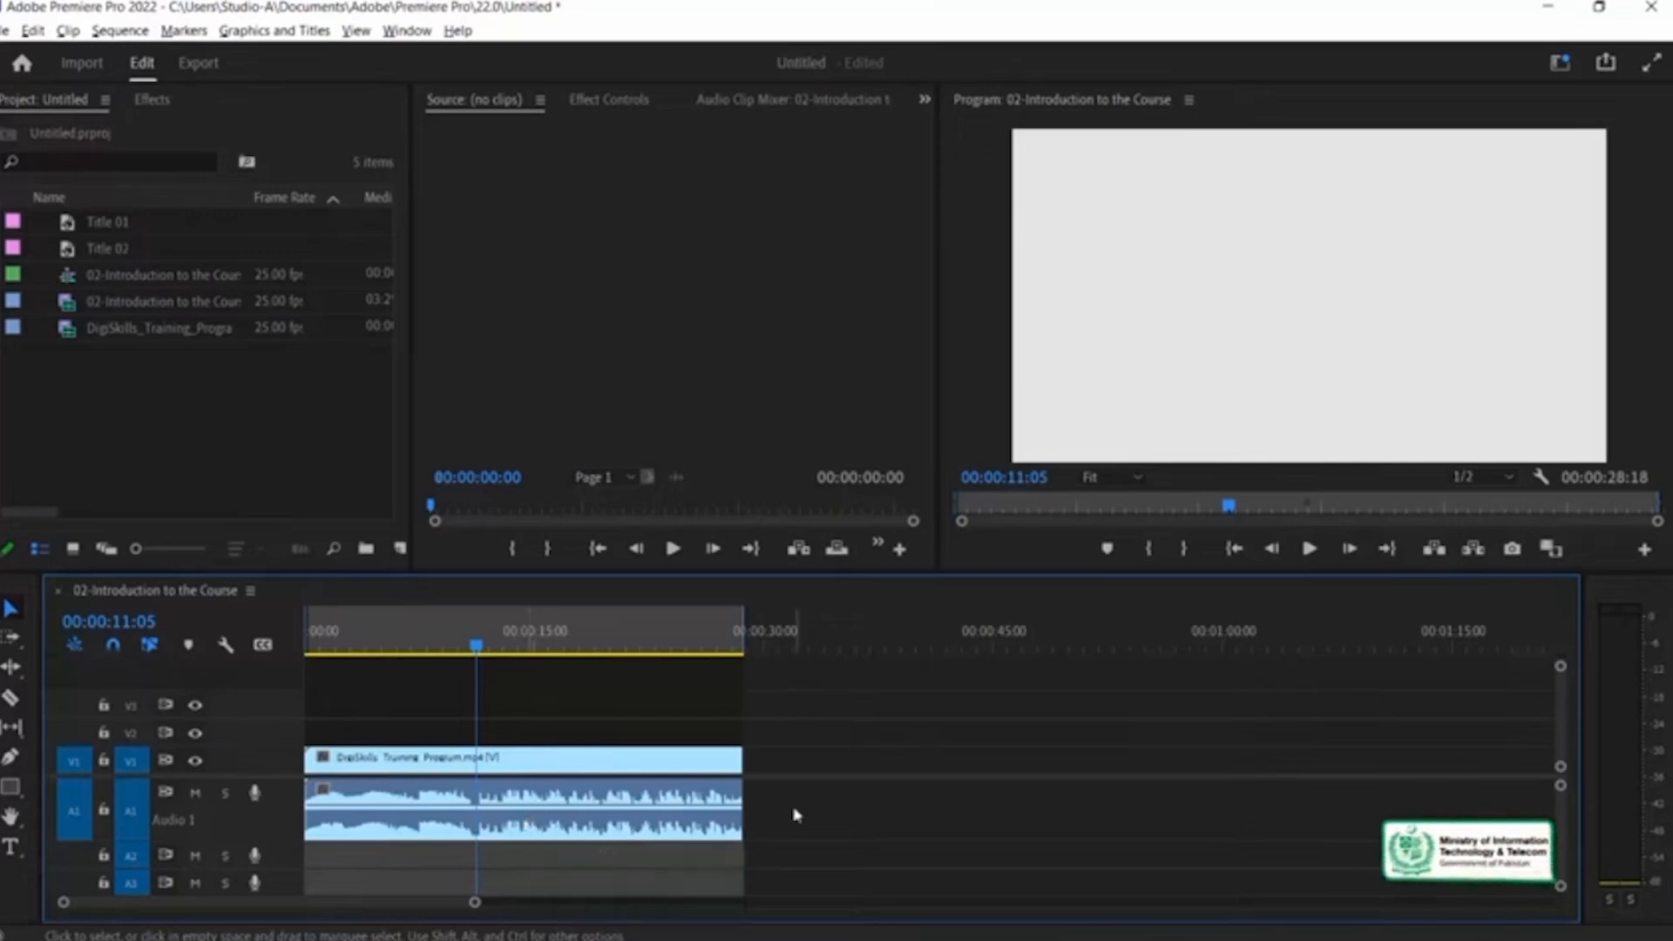
Play the sequence from 00:00:11:05 nearly to its end, and return the playhead to about 11 seconds
{"action": "key", "text": "space"}
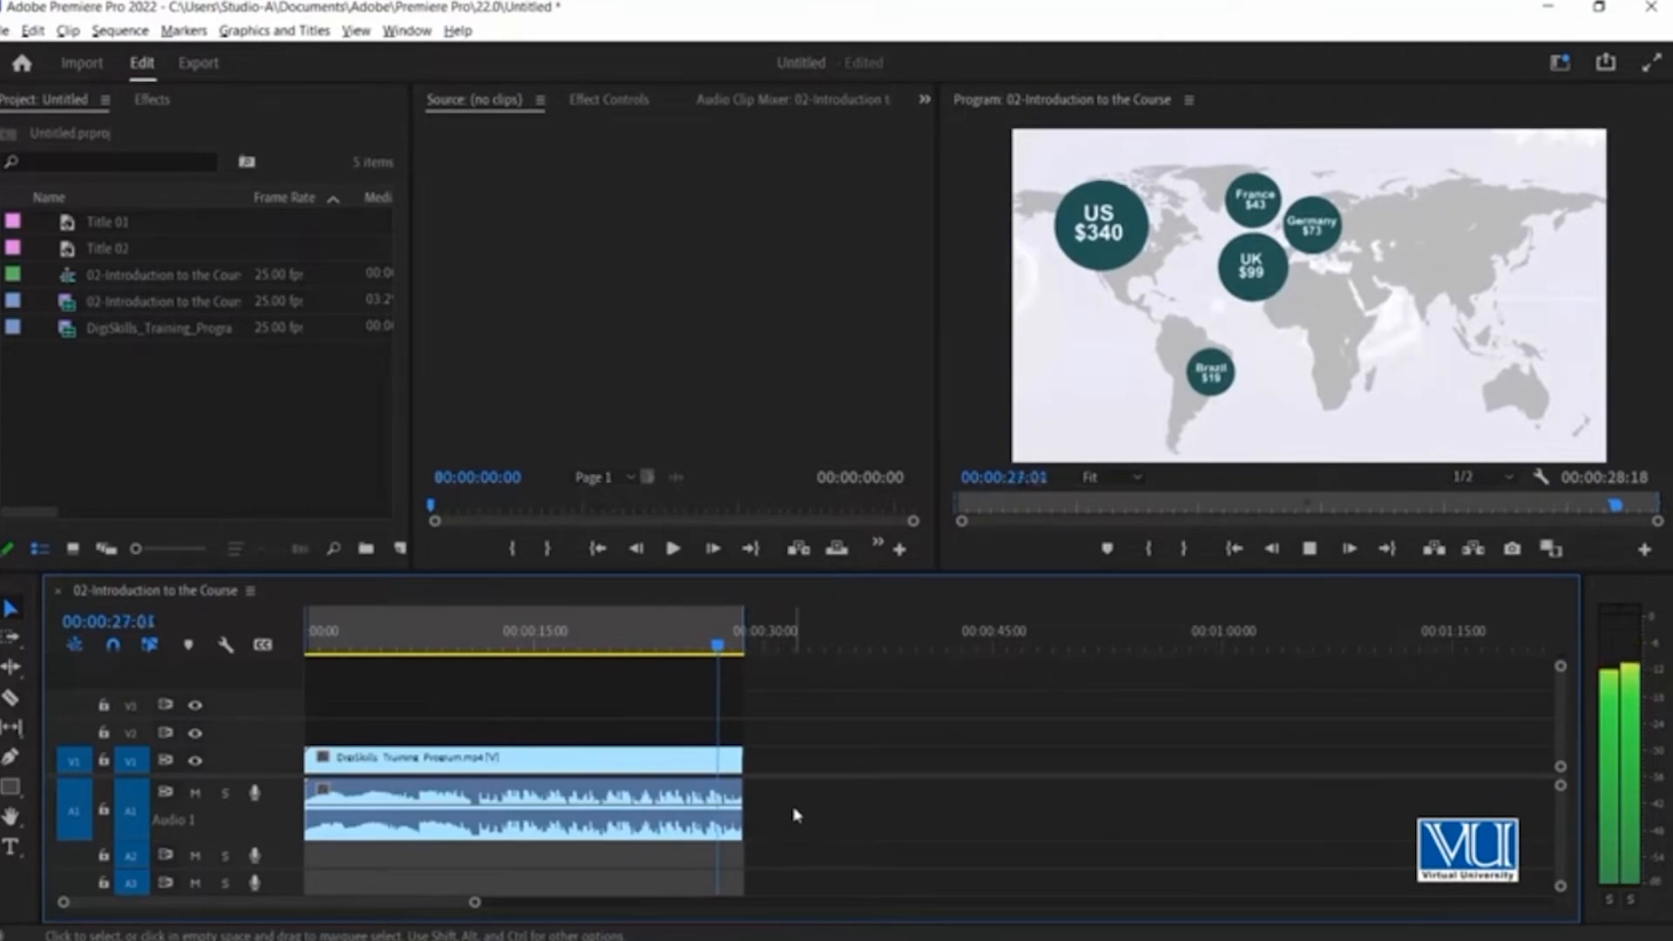
{"action": "key", "text": "space"}
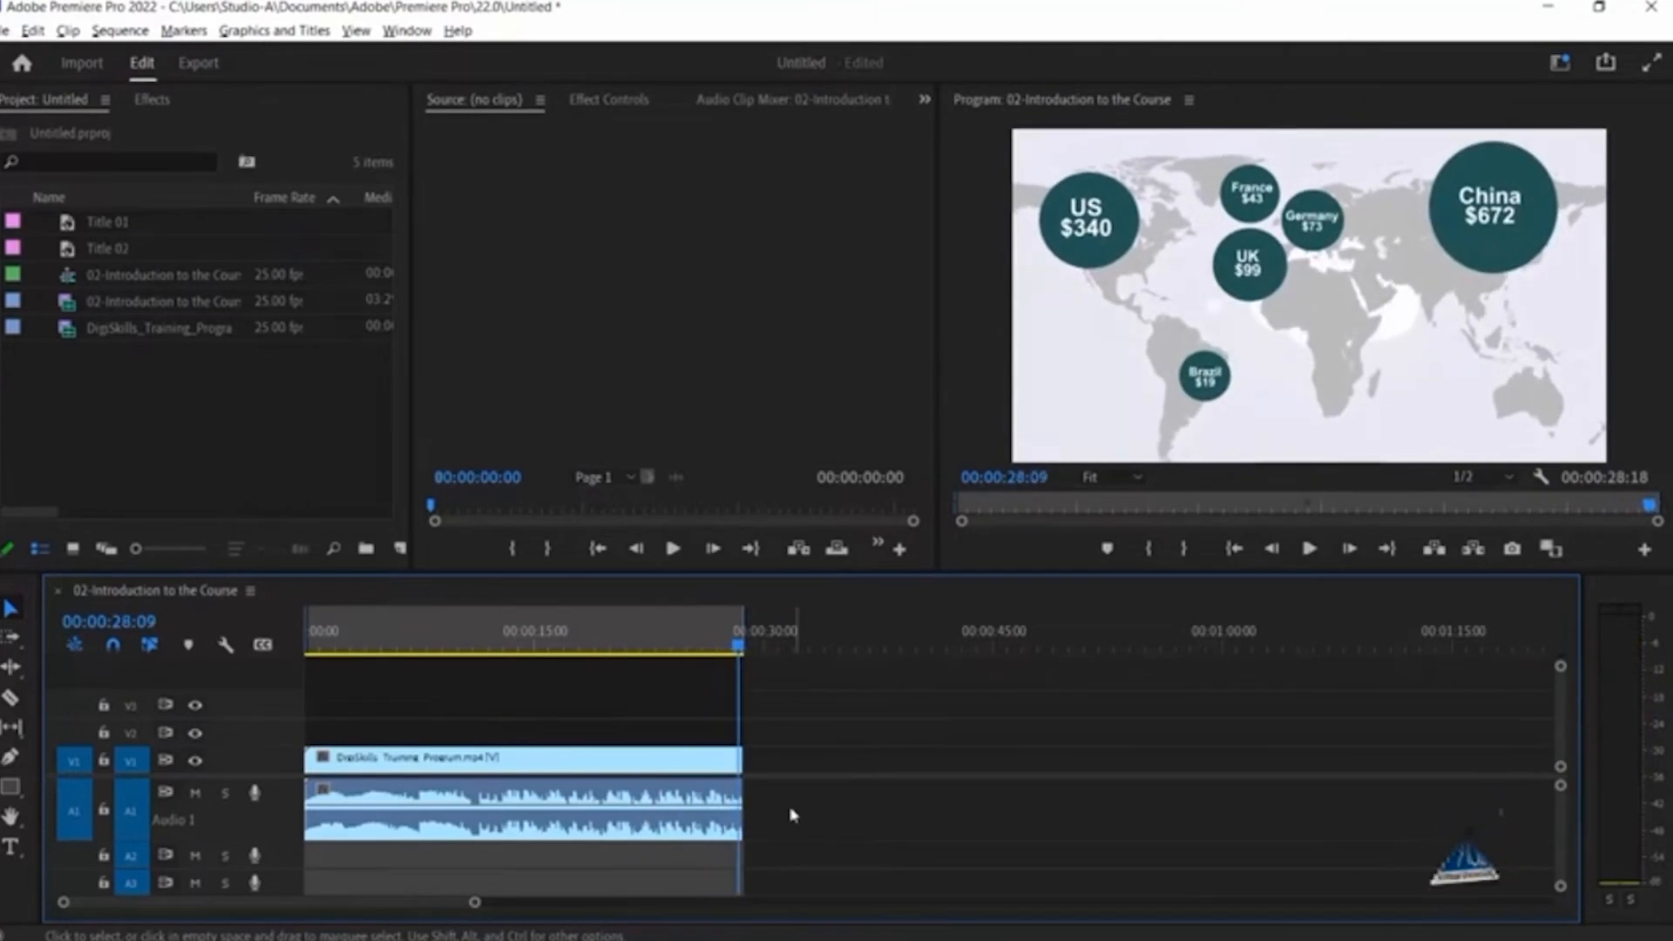
{"action": "left_click", "coordinate": [469, 644]}
{"action": "left_click_drag", "start_coordinate": [469, 645], "coordinate": [484, 646]}
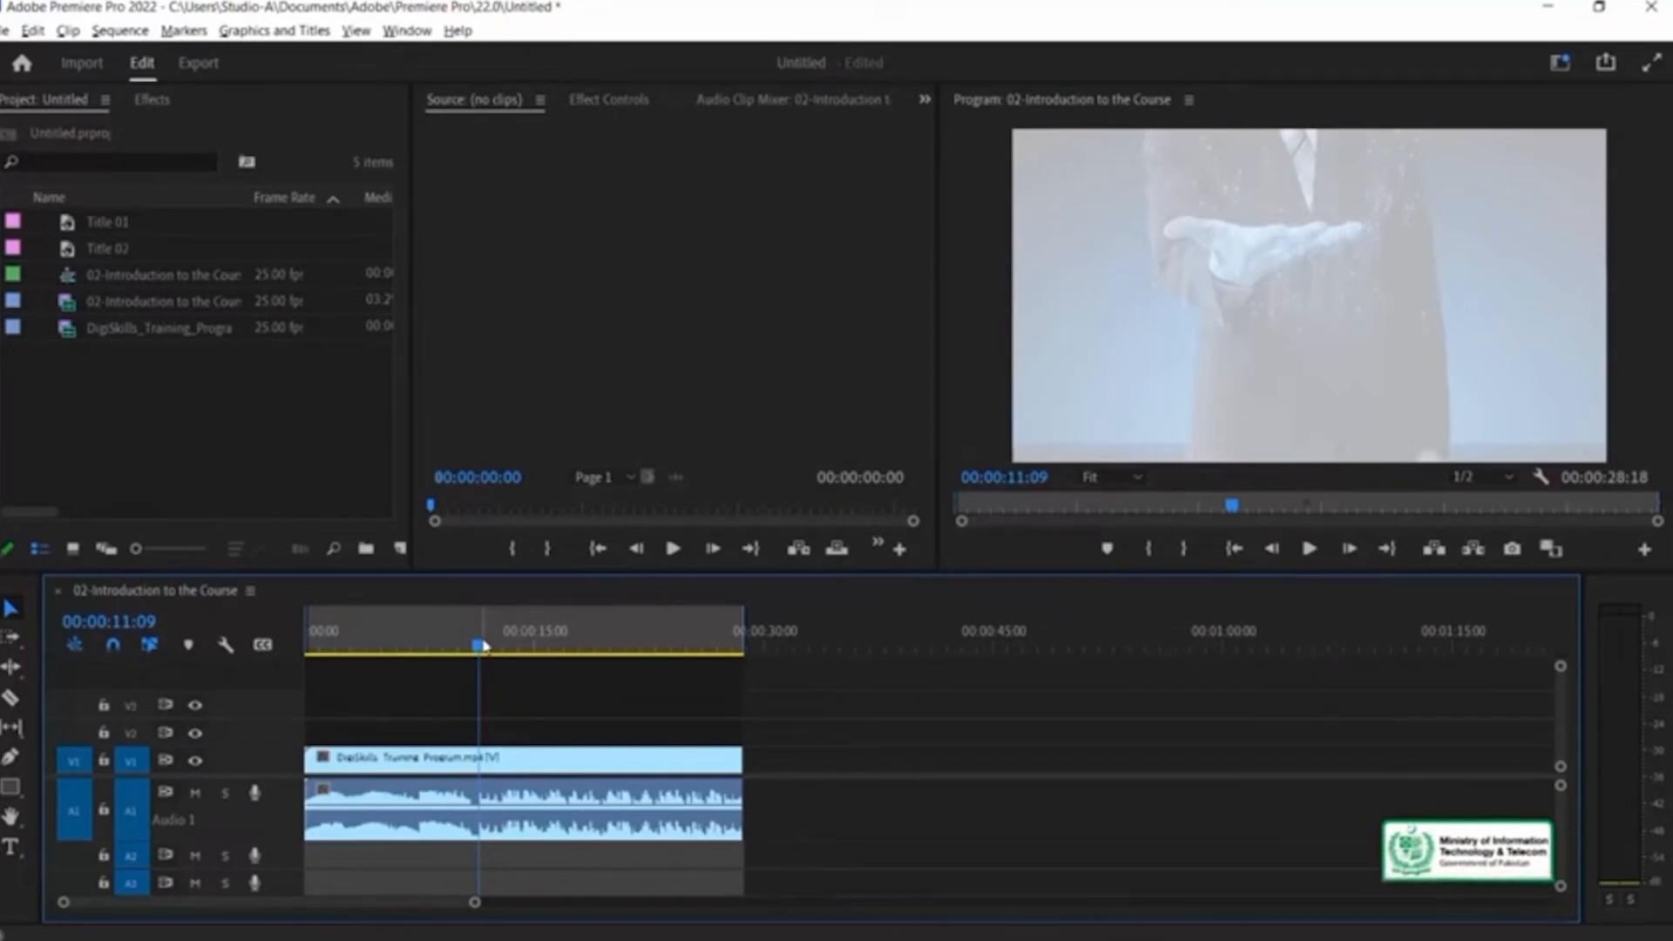
Switch the workspace to Captions and Graphics
{"action": "left_click", "coordinate": [407, 35]}
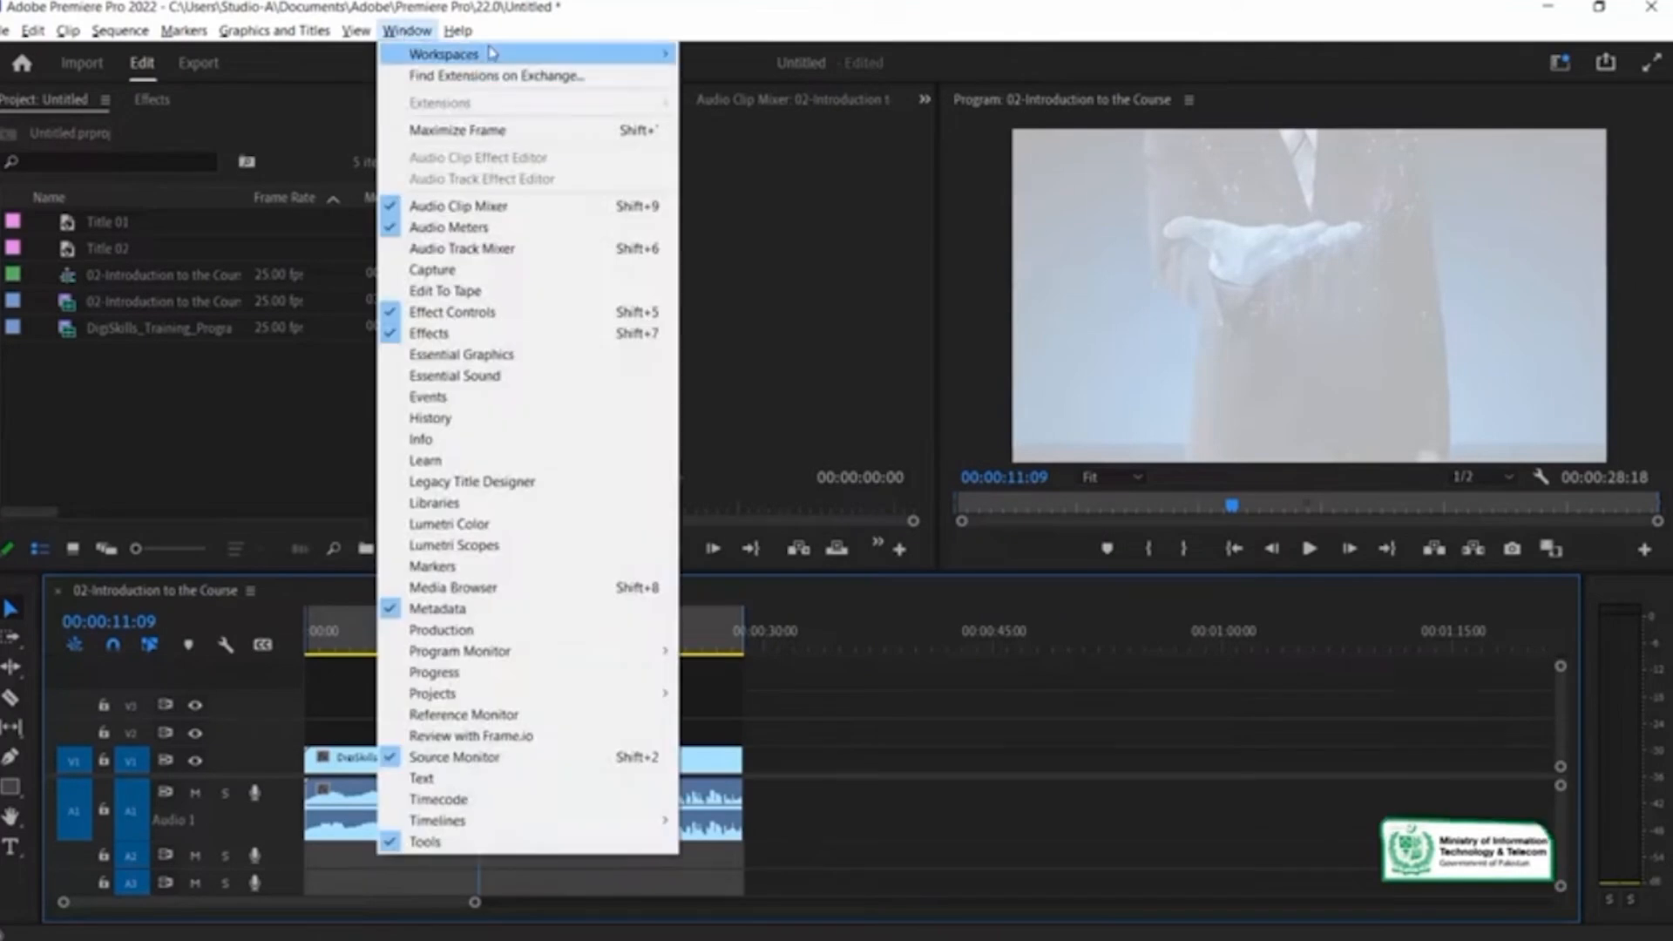
{"action": "mouse_move", "coordinate": [493, 53]}
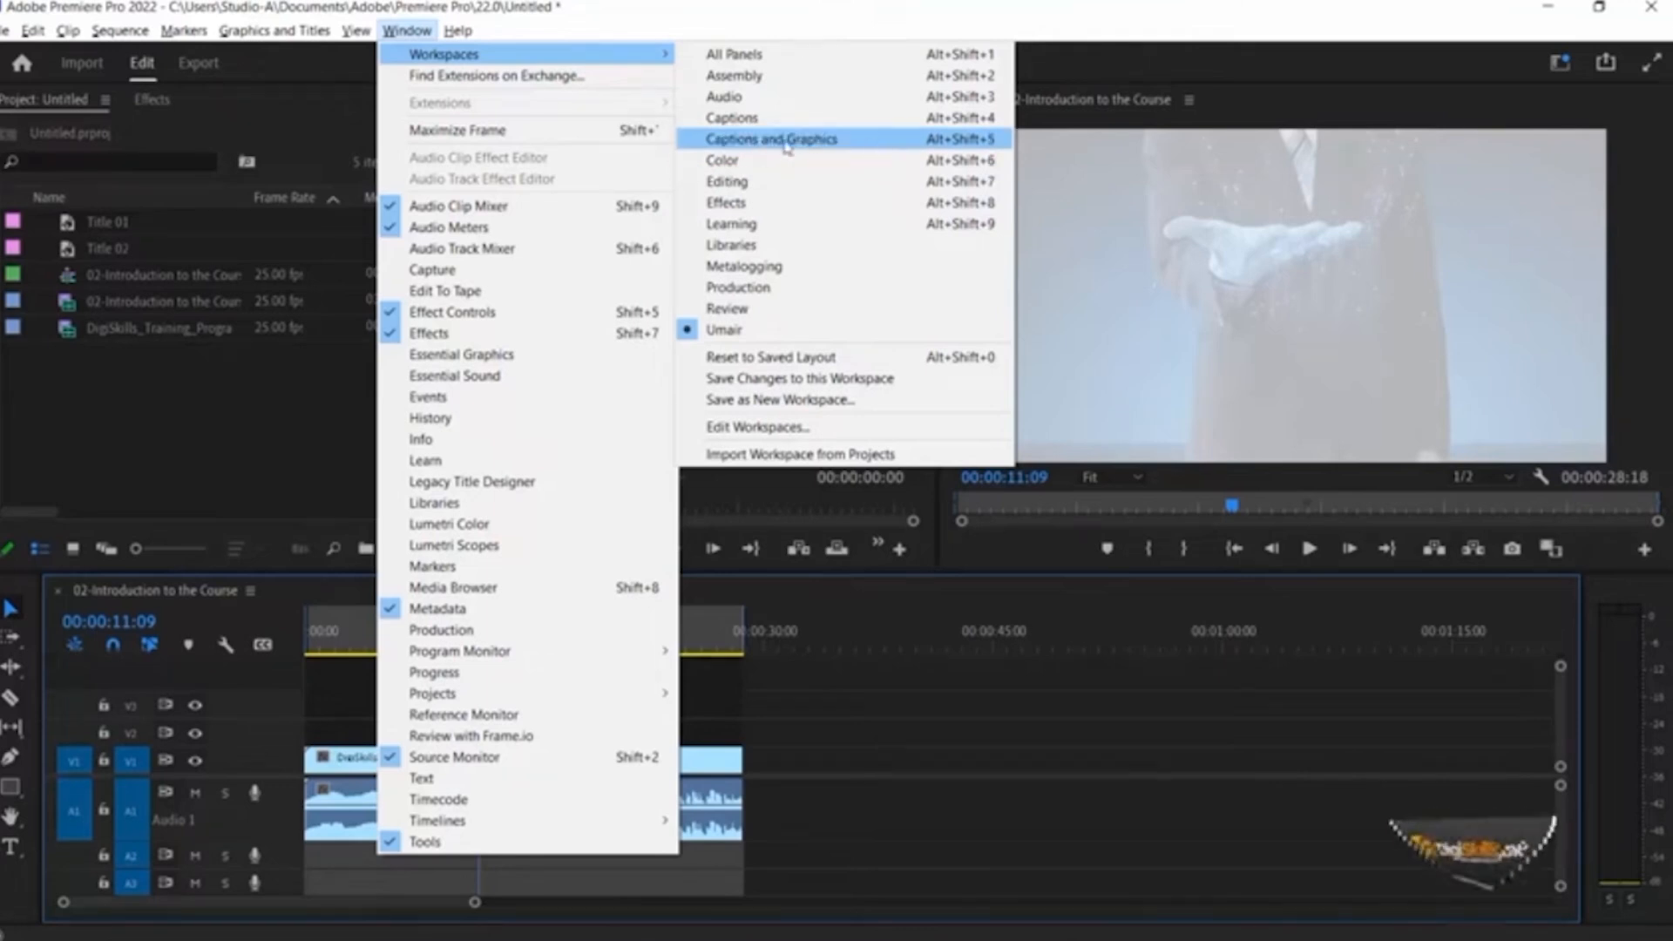
{"action": "left_click", "coordinate": [854, 142]}
{"action": "left_click", "coordinate": [854, 143]}
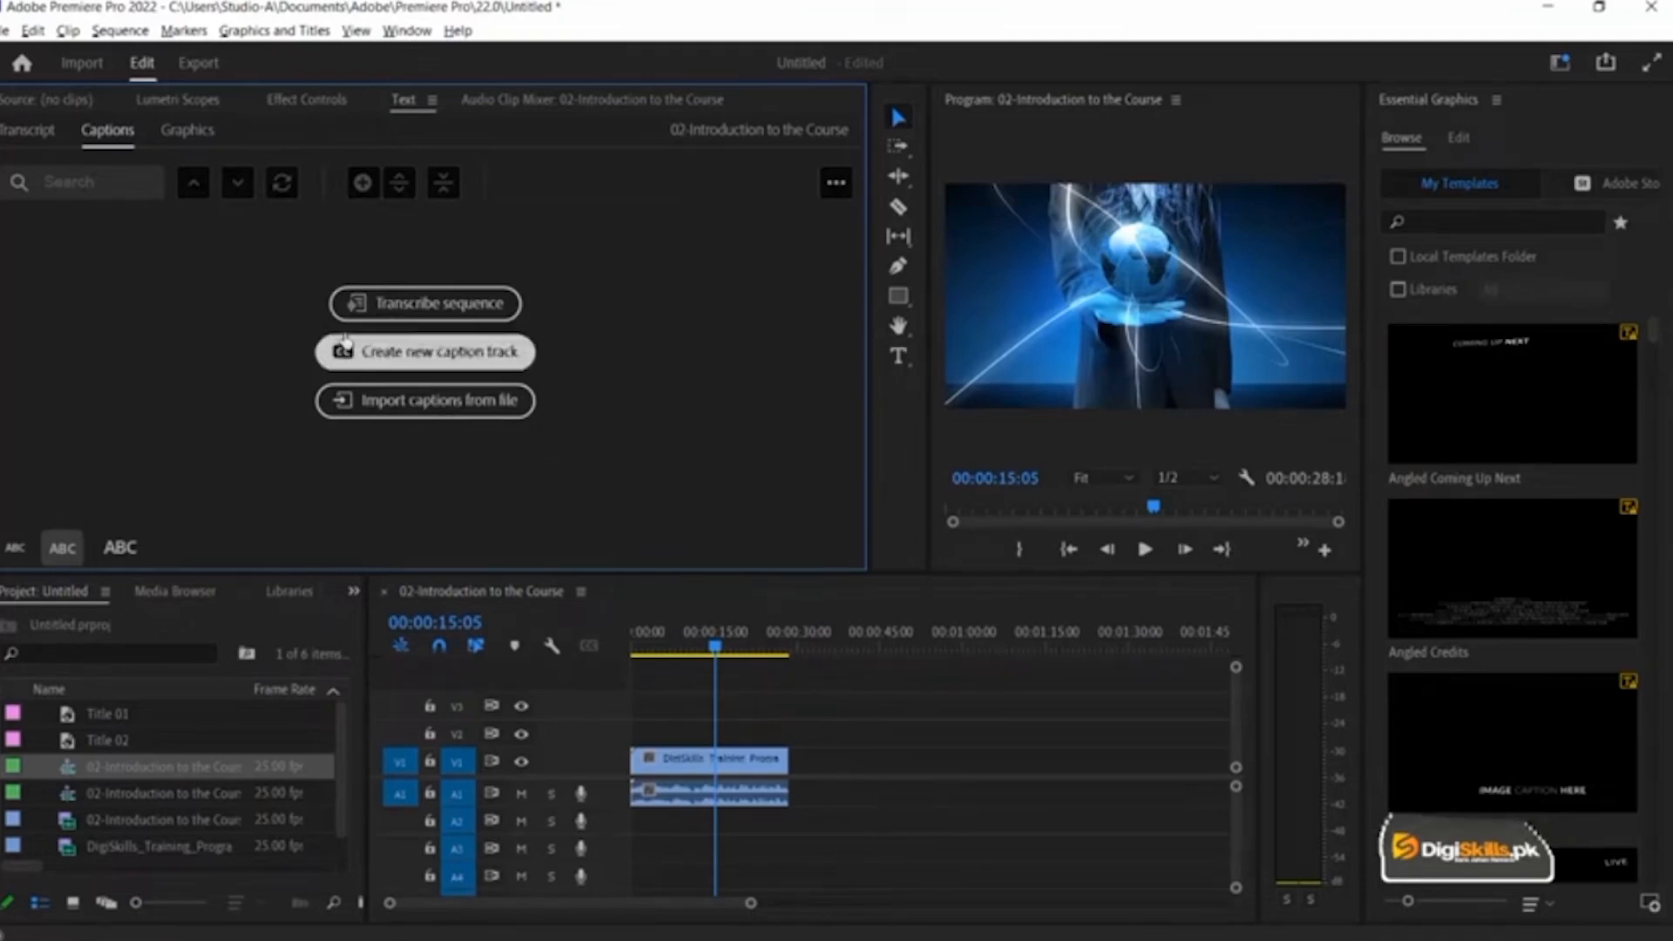
Start a transcript of the sequence, look through the available languages and choose English
{"action": "left_click", "coordinate": [455, 318]}
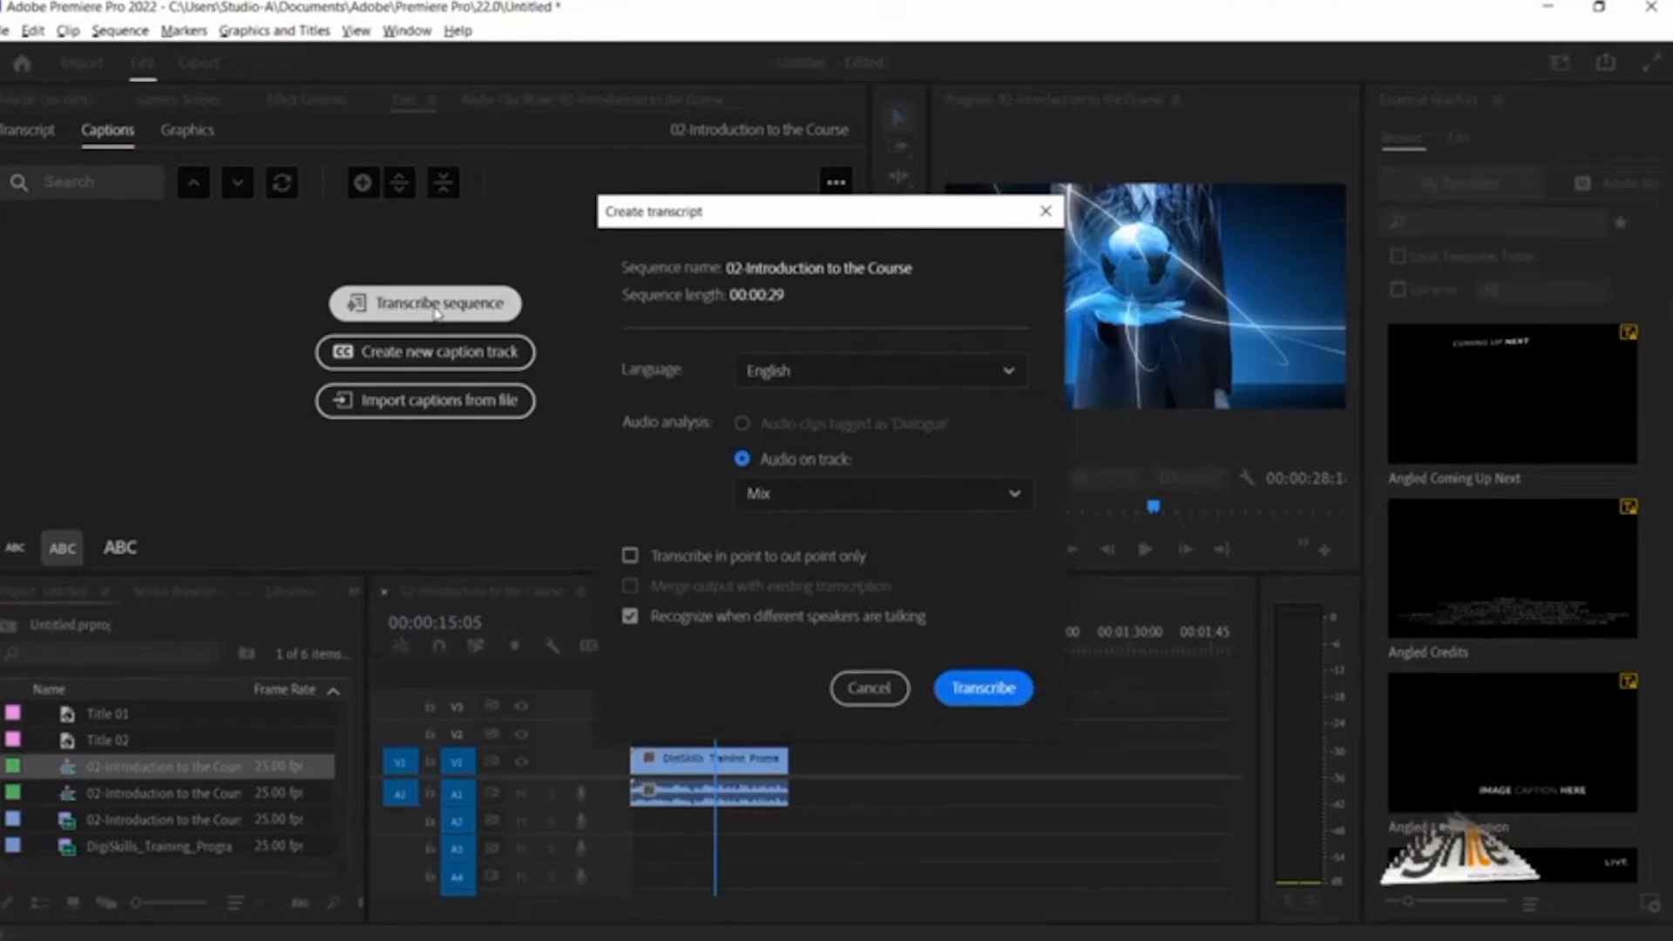
{"action": "left_click", "coordinate": [1006, 375]}
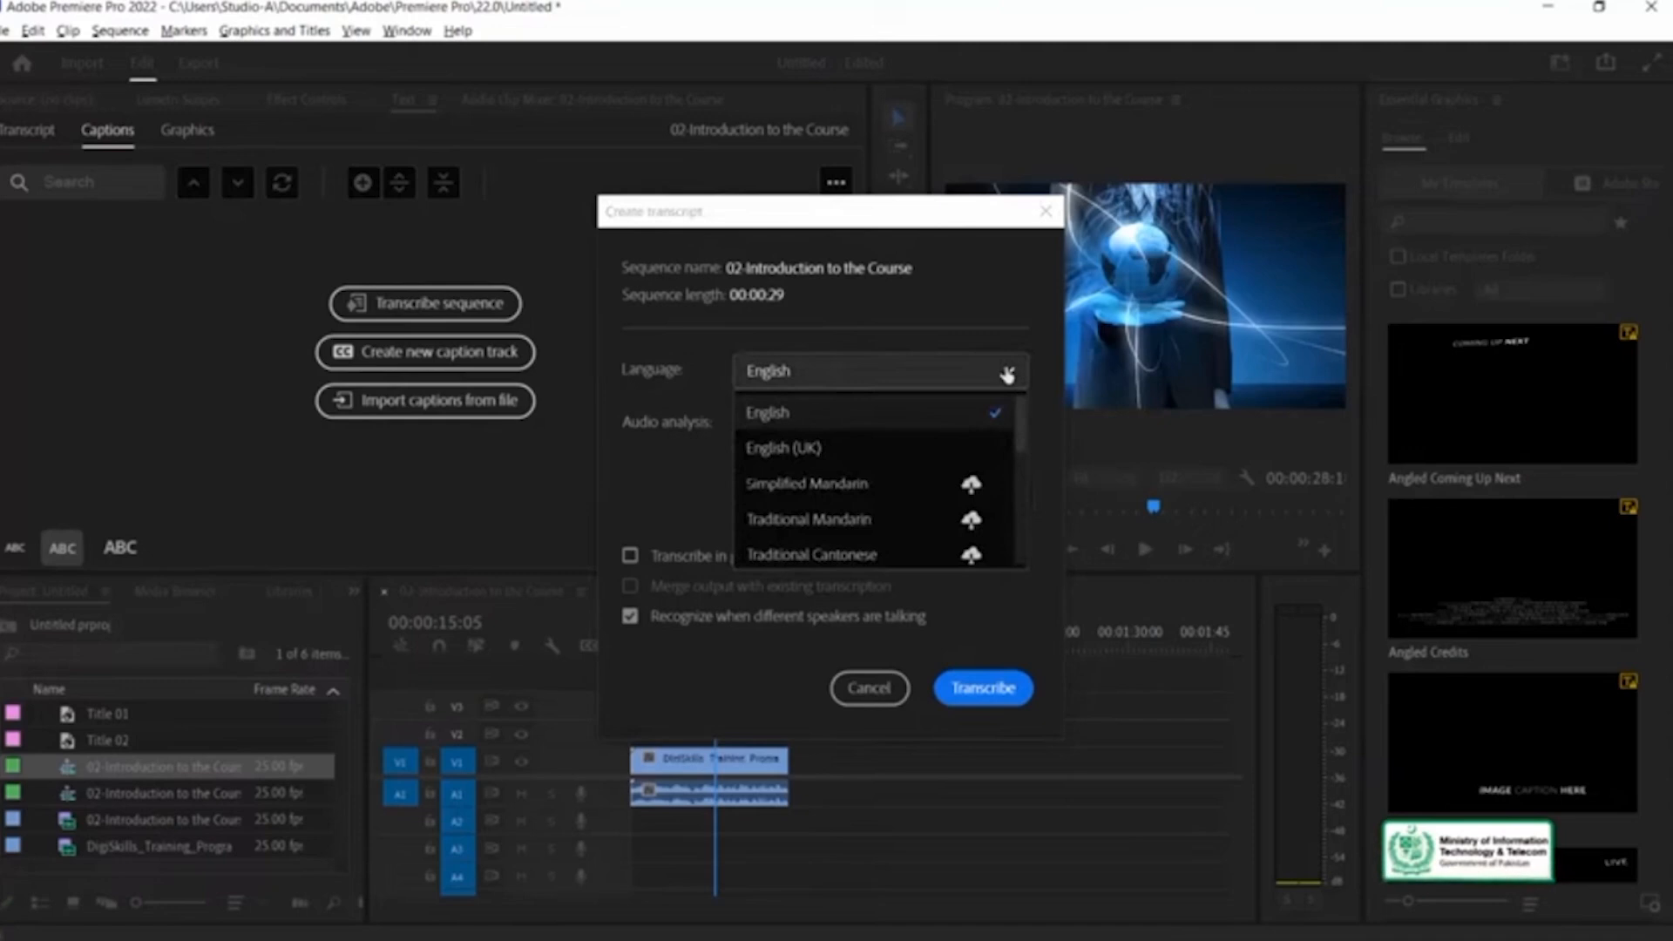
{"action": "scroll", "coordinate": [881, 480], "scroll_direction": "down", "scroll_amount": 2}
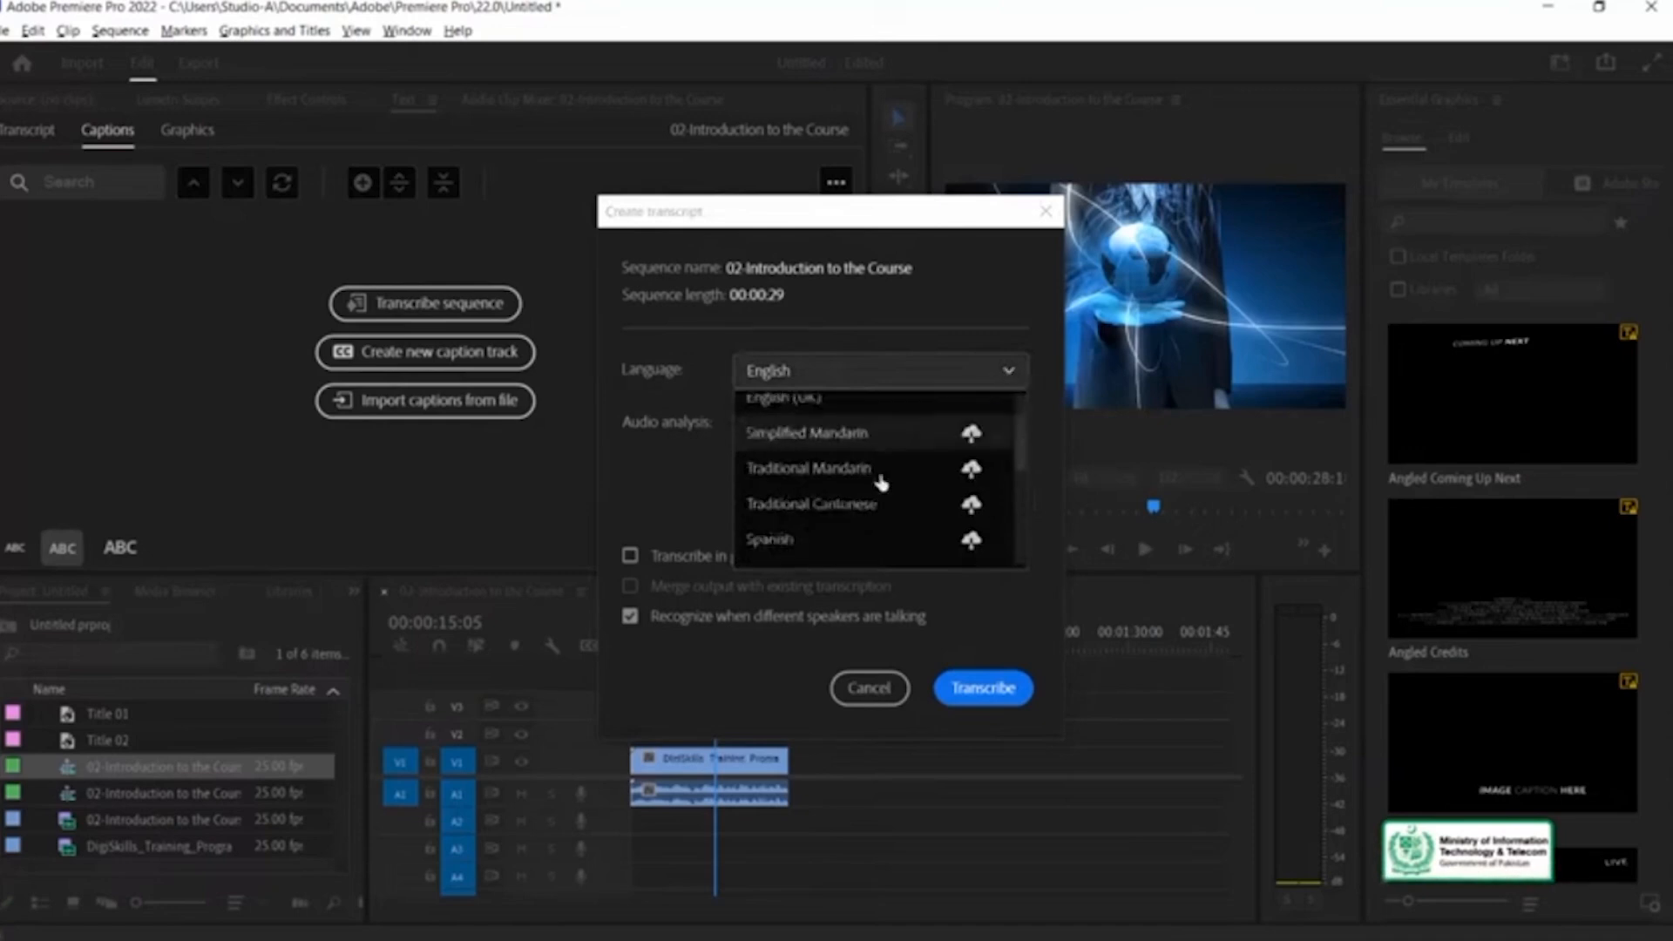
{"action": "scroll", "coordinate": [881, 481], "scroll_direction": "up", "scroll_amount": 2}
{"action": "scroll", "coordinate": [881, 482], "scroll_direction": "down", "scroll_amount": 2}
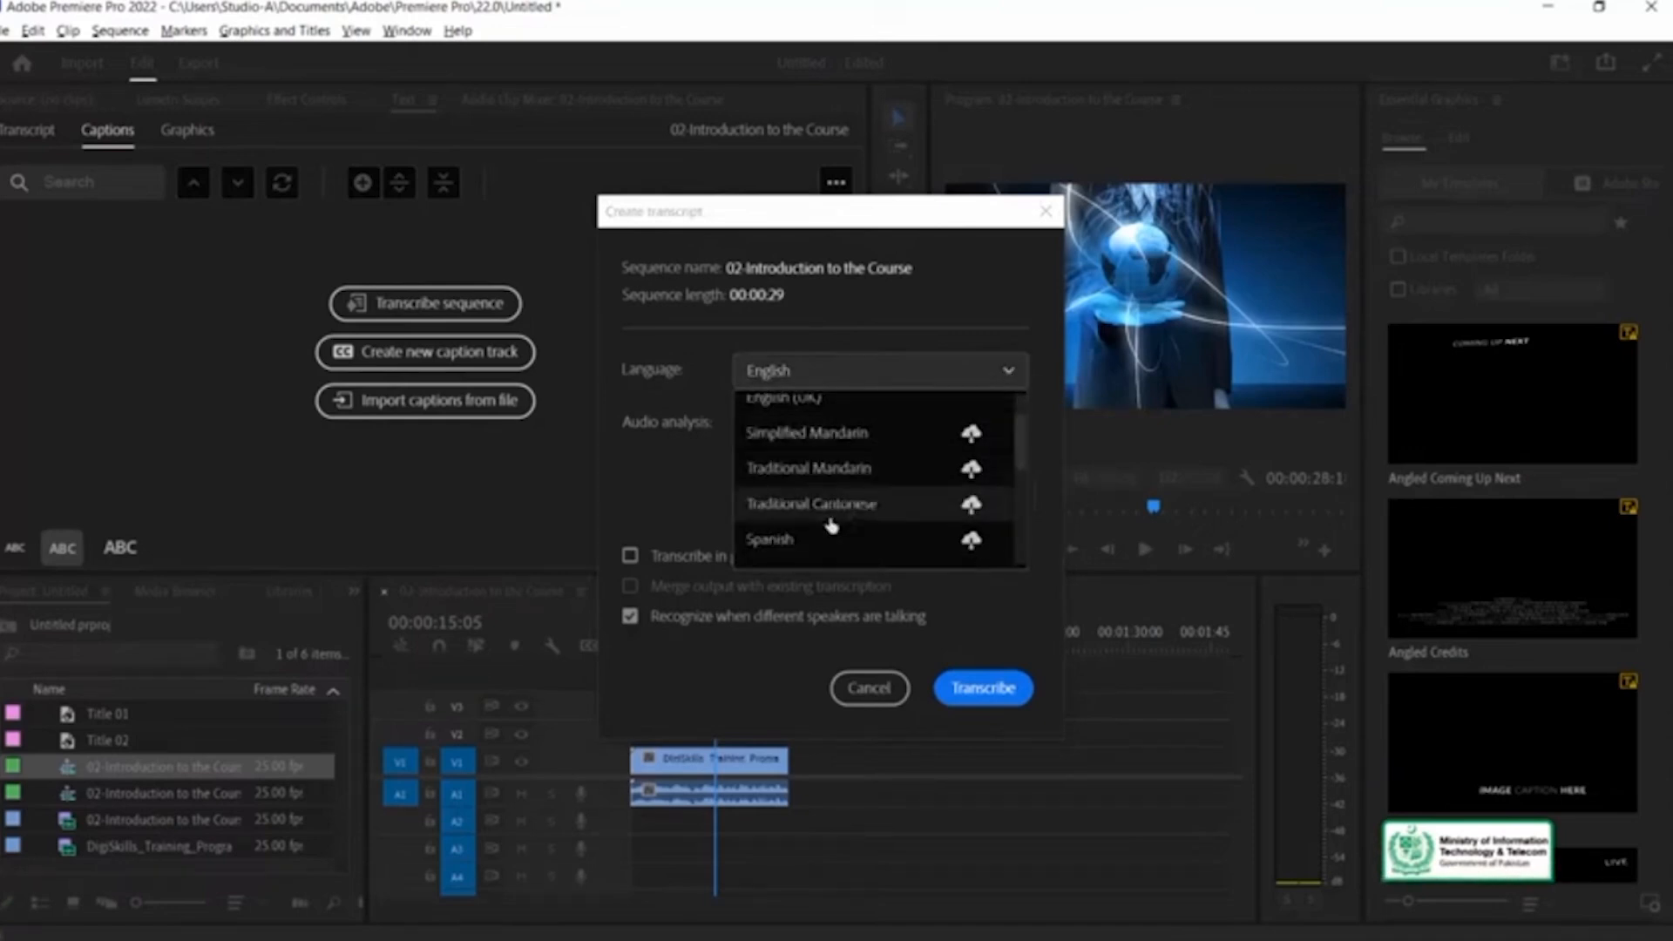
{"action": "scroll", "coordinate": [831, 544], "scroll_direction": "down", "scroll_amount": 3}
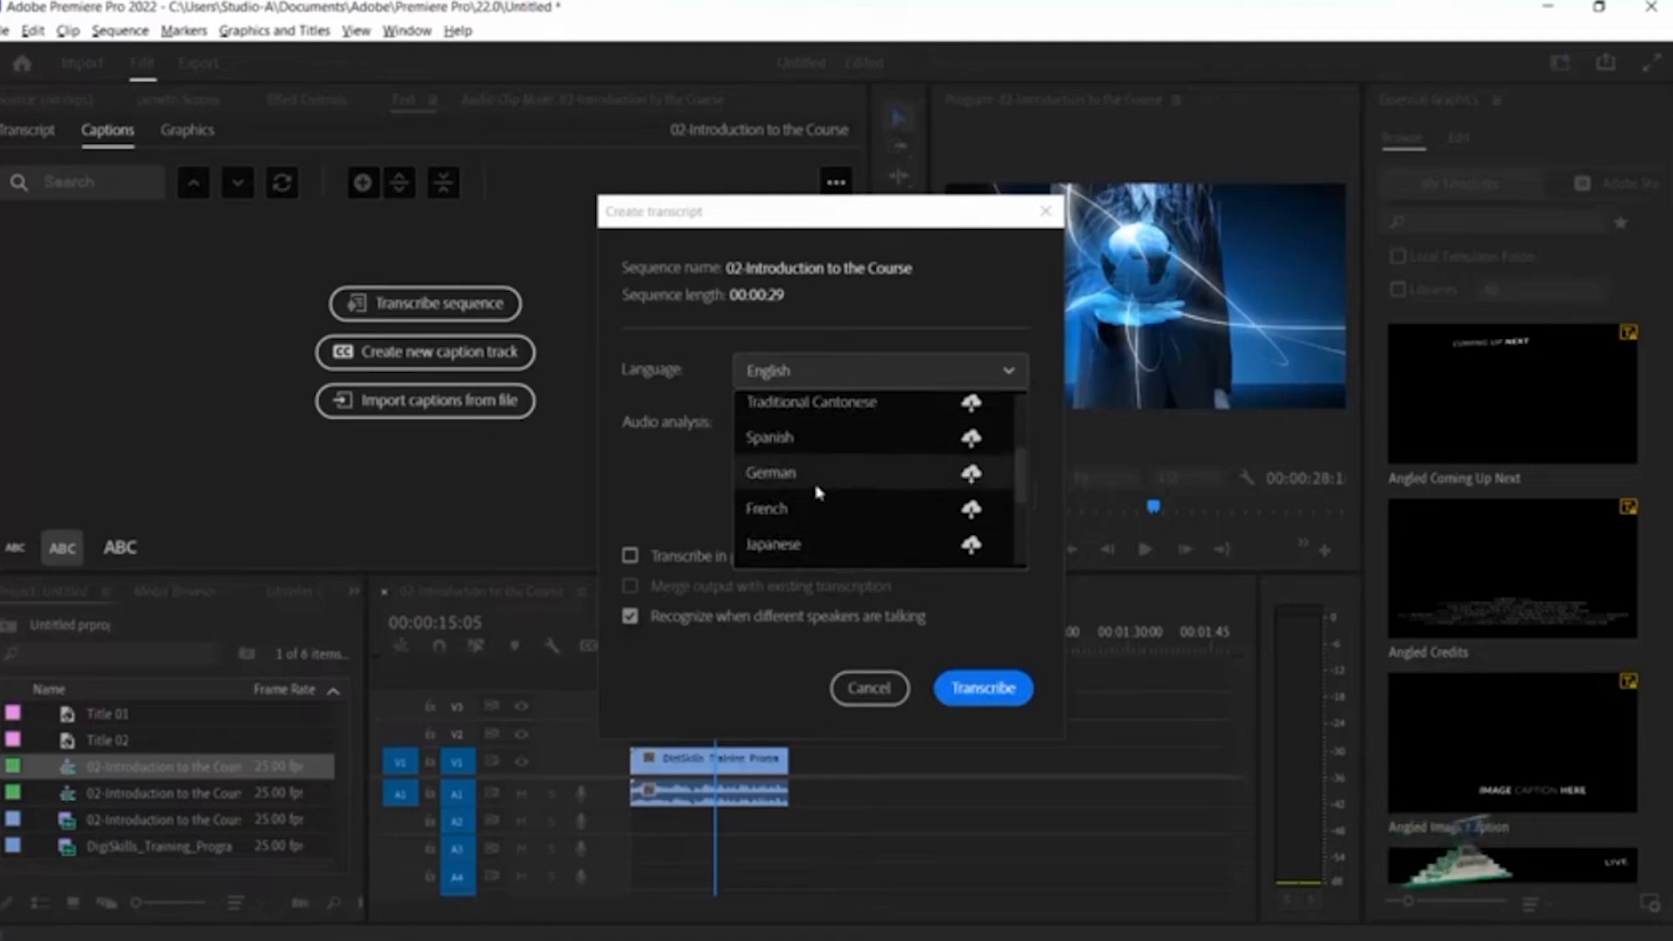
{"action": "scroll", "coordinate": [823, 488], "scroll_direction": "down", "scroll_amount": 2}
{"action": "scroll", "coordinate": [851, 476], "scroll_direction": "down", "scroll_amount": 3}
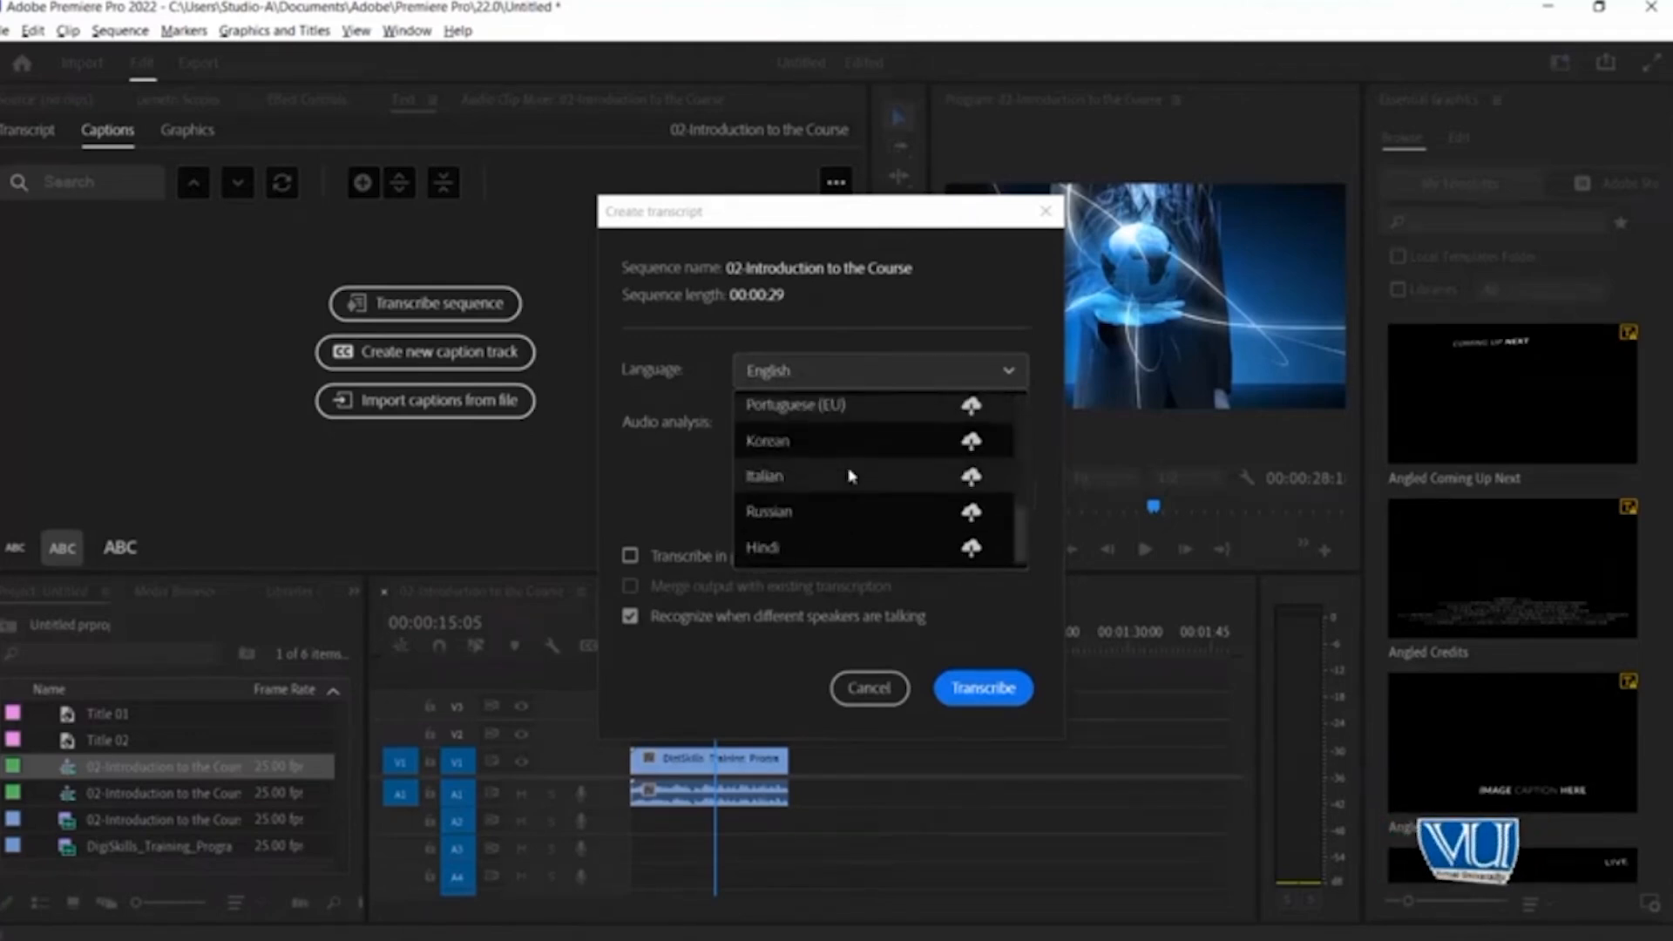
{"action": "scroll", "coordinate": [851, 476], "scroll_direction": "up", "scroll_amount": 10}
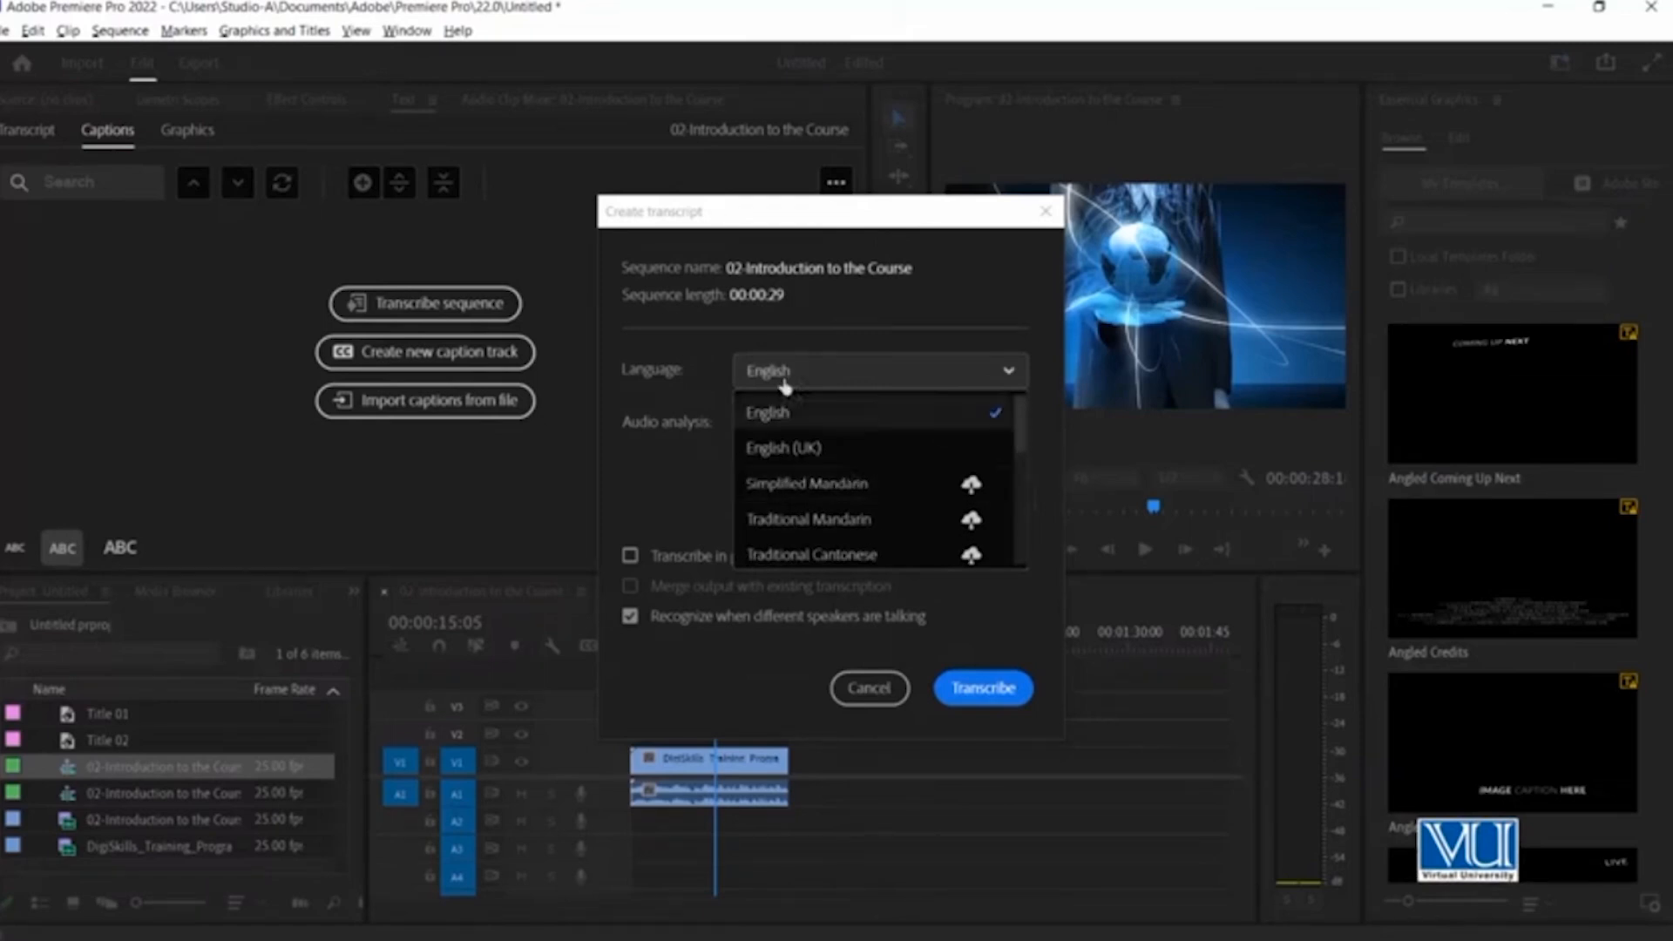
{"action": "left_click", "coordinate": [810, 417]}
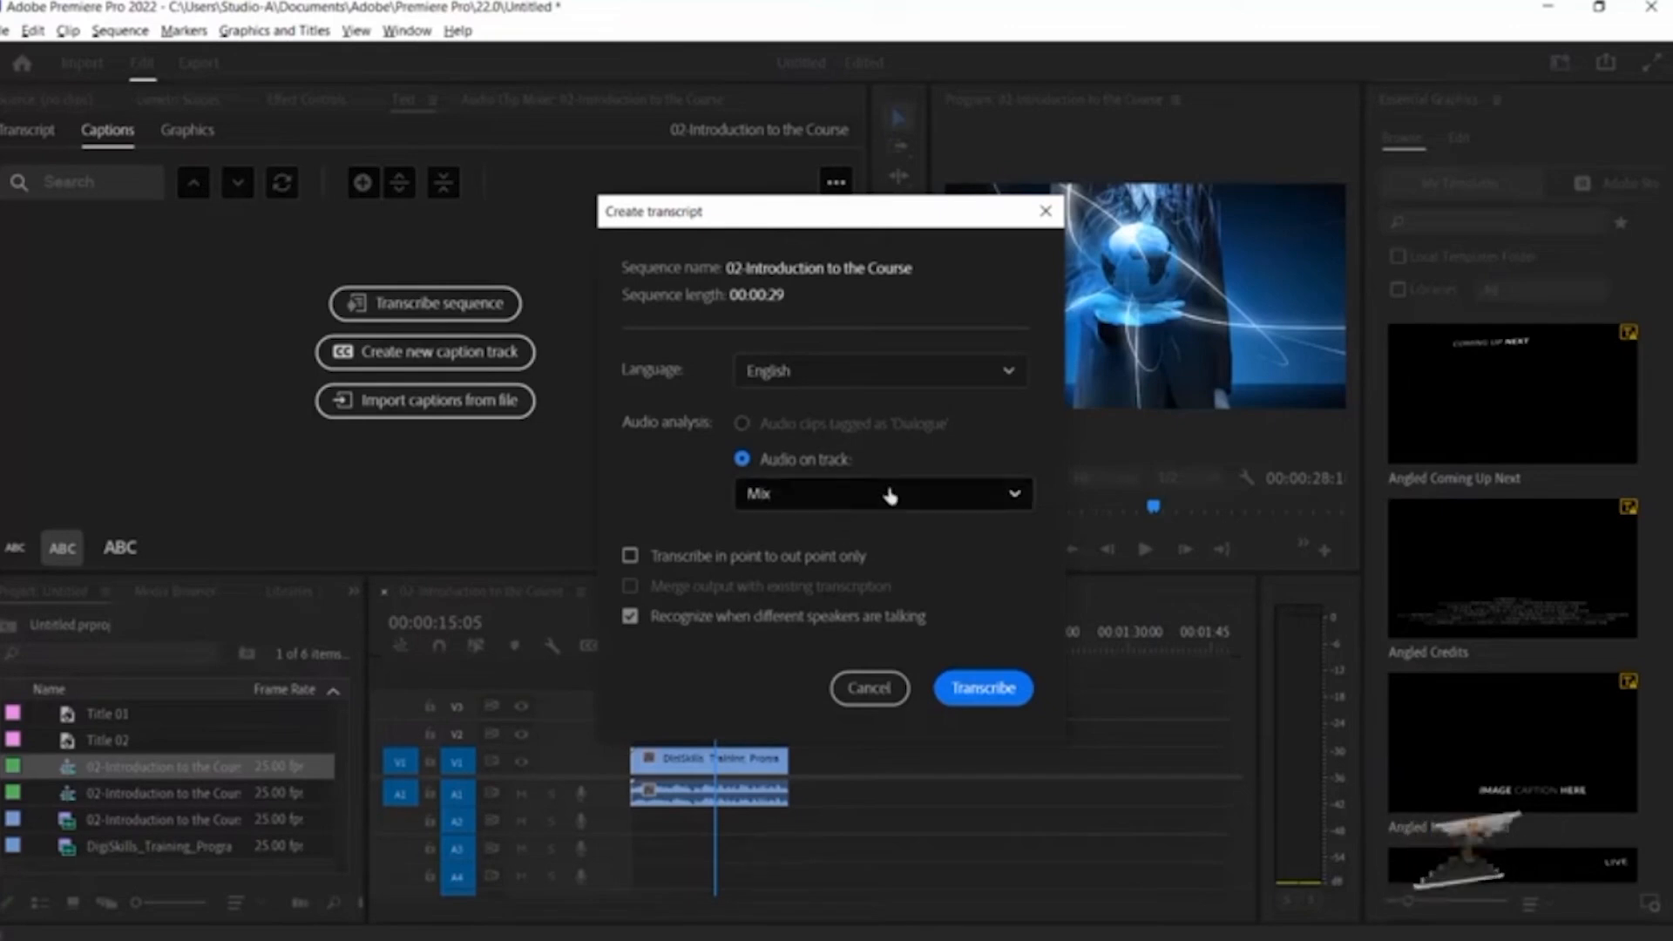
Set the transcript's audio analysis to the Audio 1 track and transcribe the sequence
{"action": "left_click", "coordinate": [898, 497]}
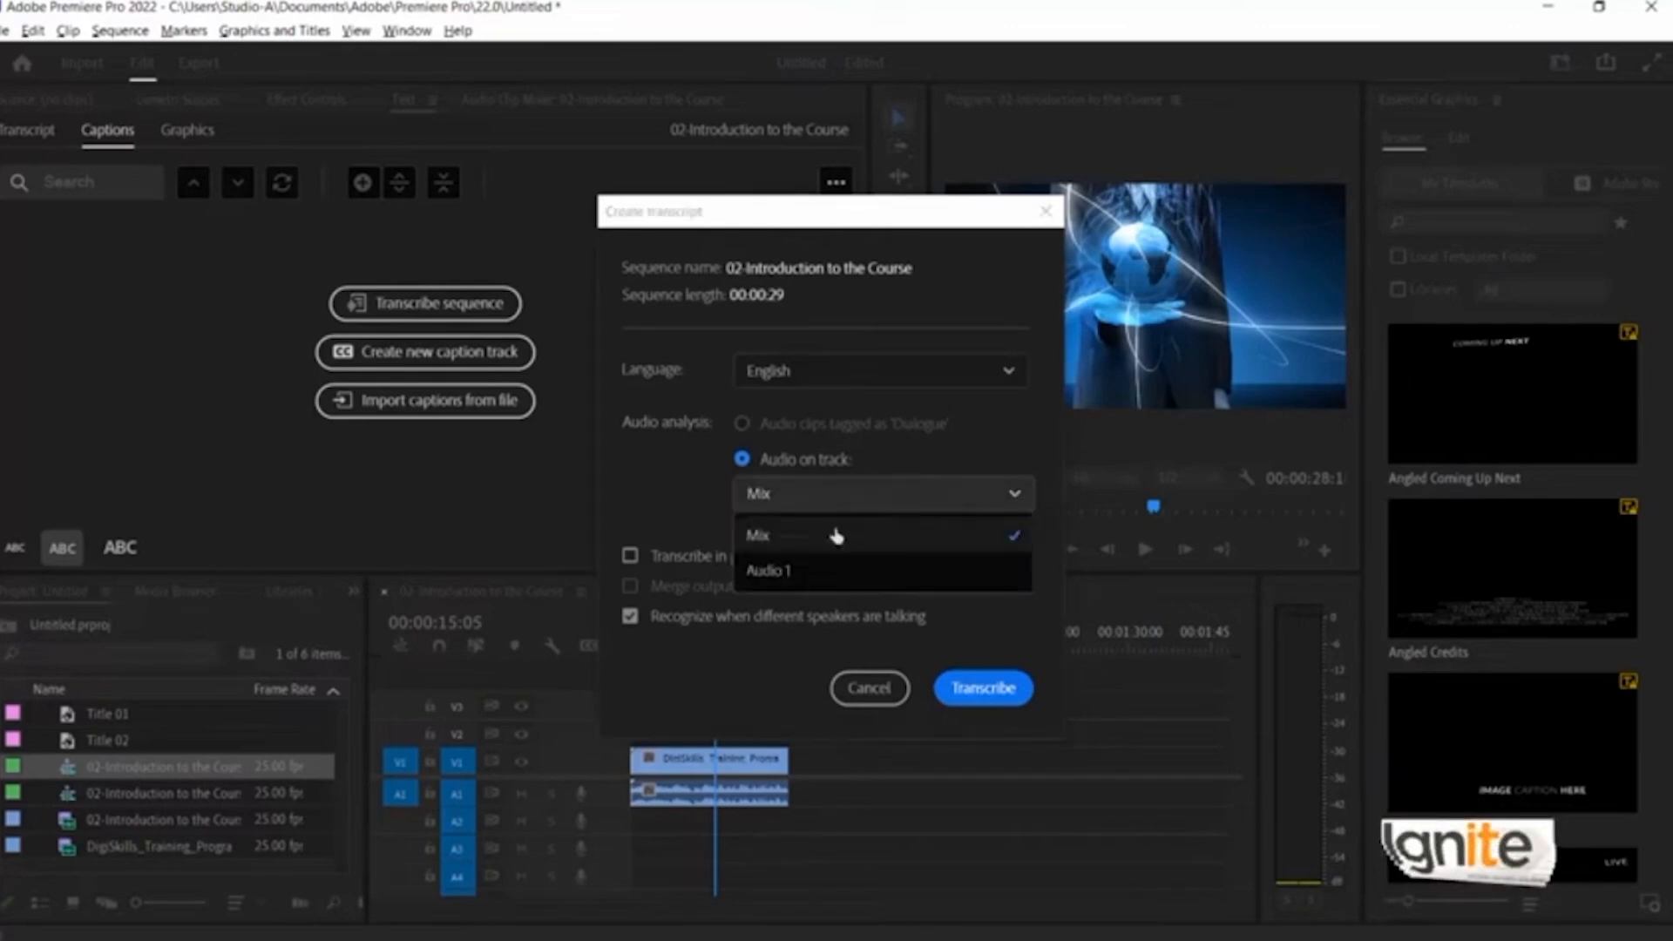
{"action": "left_click", "coordinate": [775, 573]}
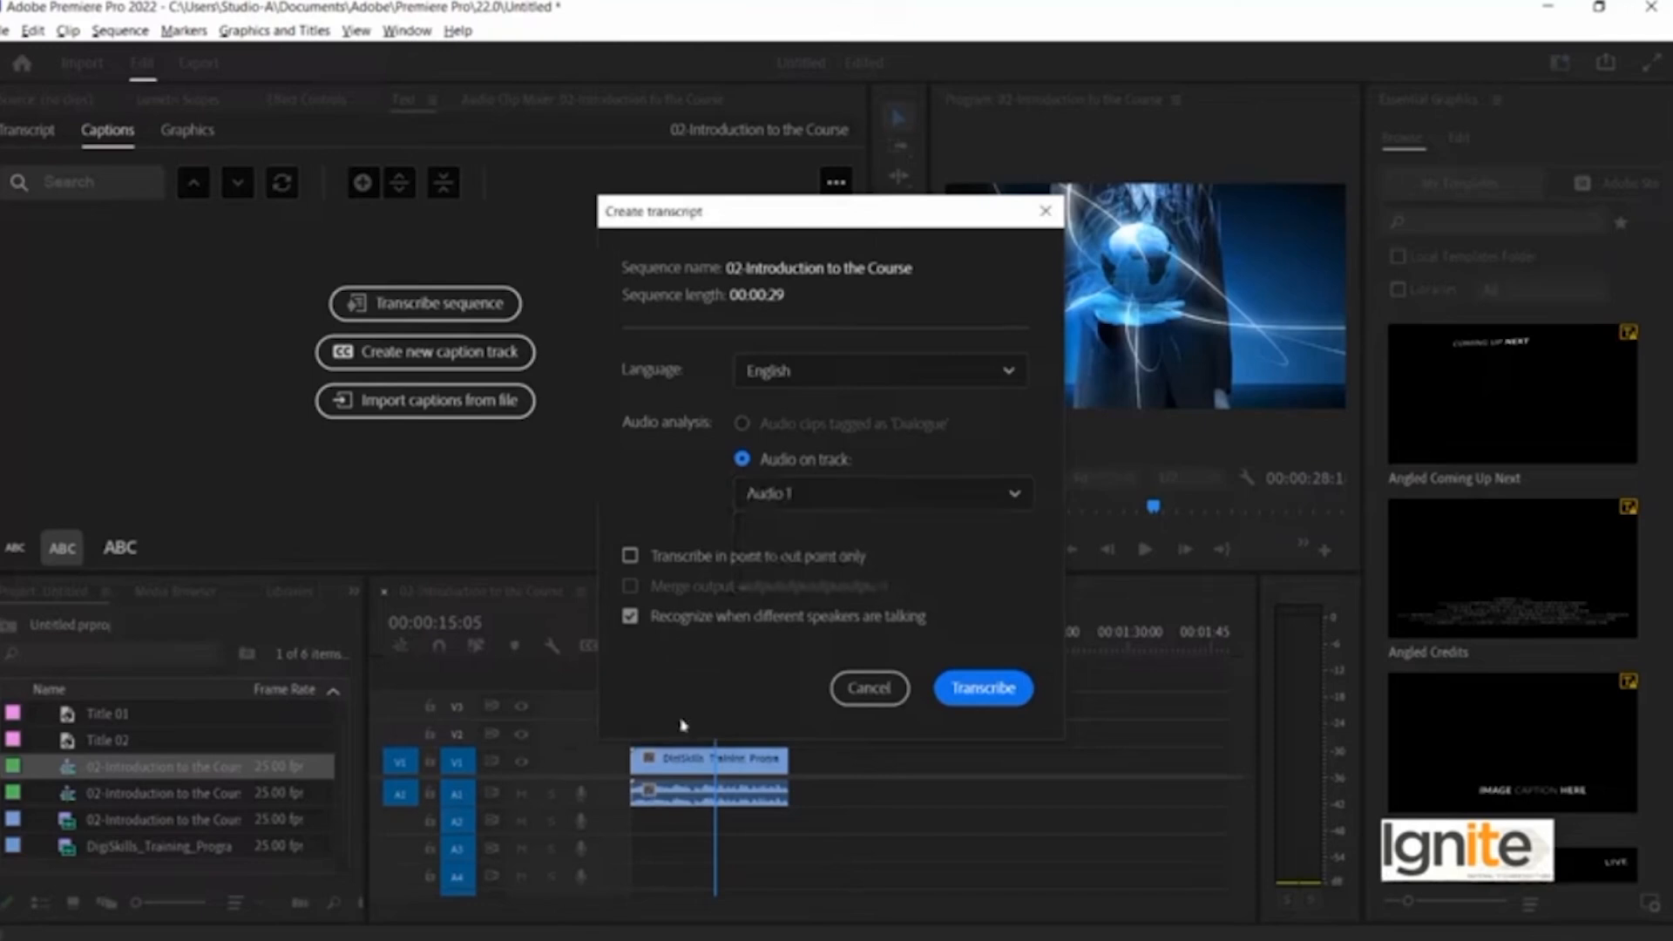
{"action": "left_click", "coordinate": [982, 690]}
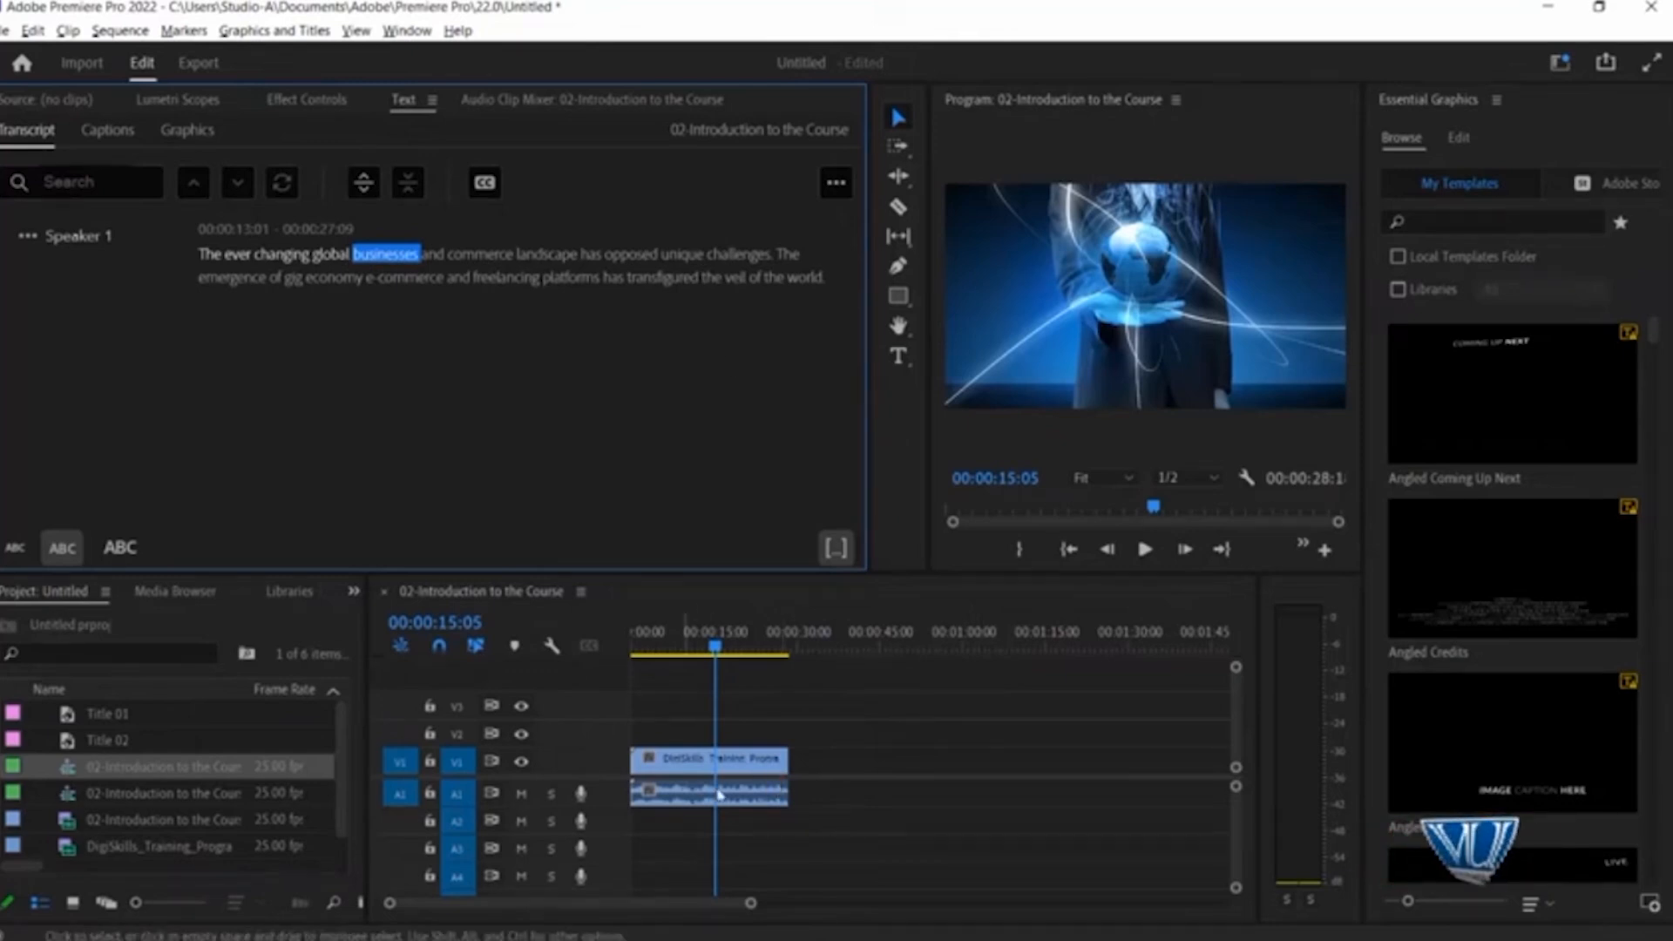
Play the sequence from near the start of the speech to check the transcript against the audio
{"action": "left_click", "coordinate": [488, 256]}
{"action": "mouse_move", "coordinate": [709, 646]}
{"action": "left_mouse_down"}
{"action": "mouse_move", "coordinate": [671, 646]}
{"action": "mouse_move", "coordinate": [701, 646]}
{"action": "left_mouse_up"}
{"action": "key", "text": "space"}
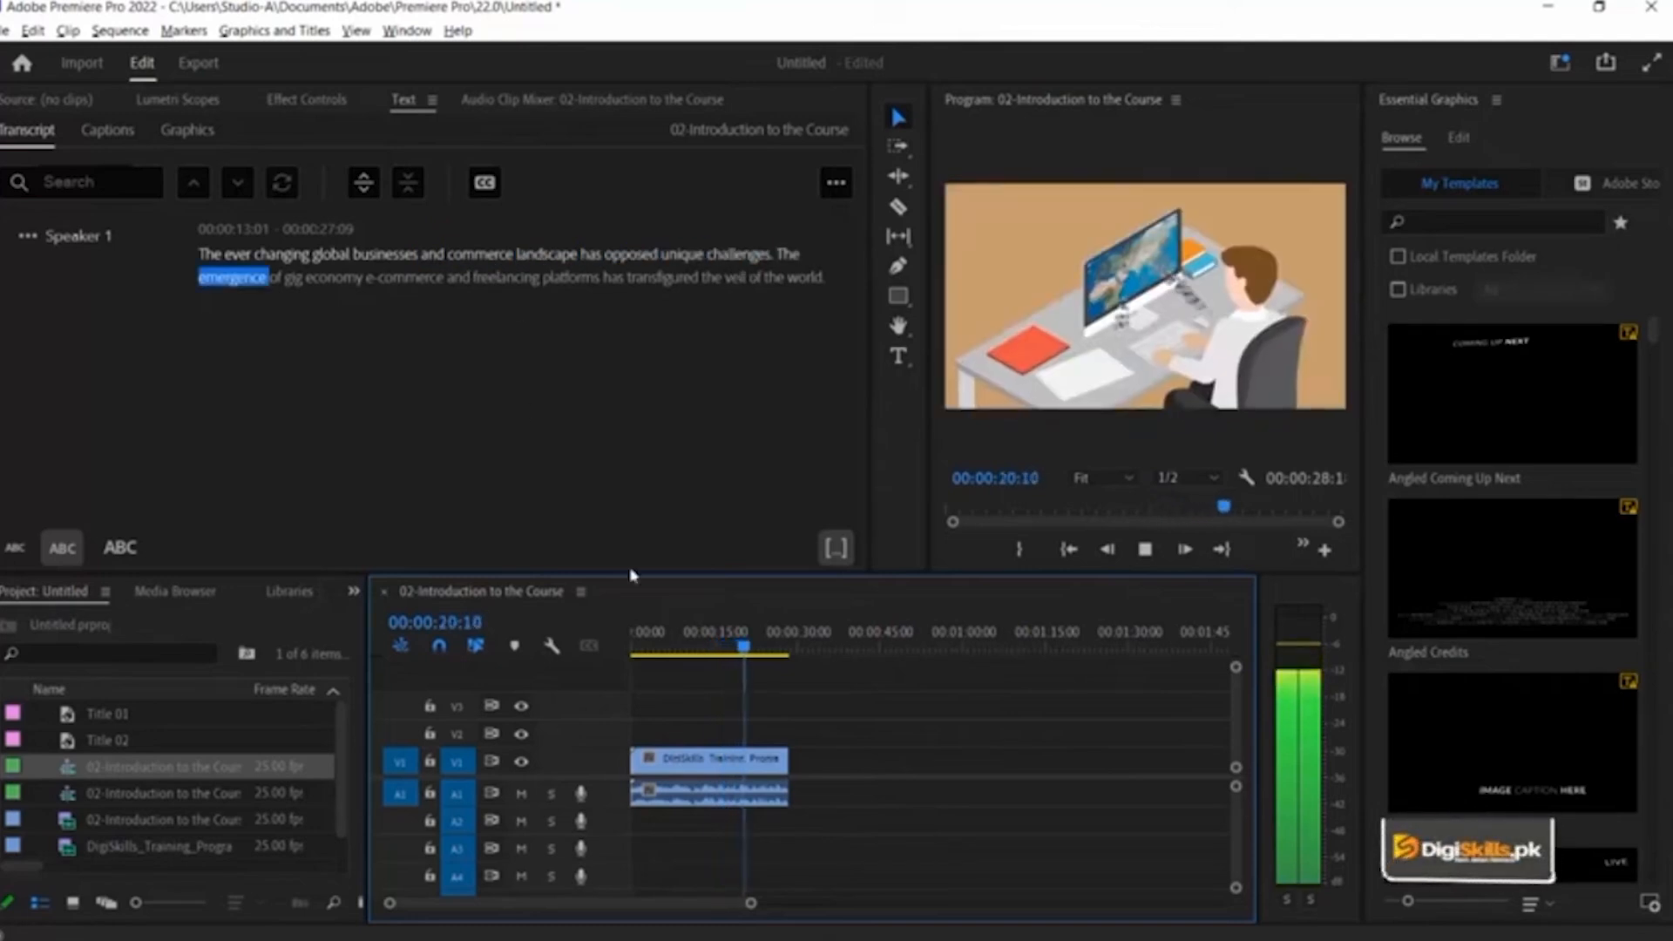
{"action": "key", "text": "space"}
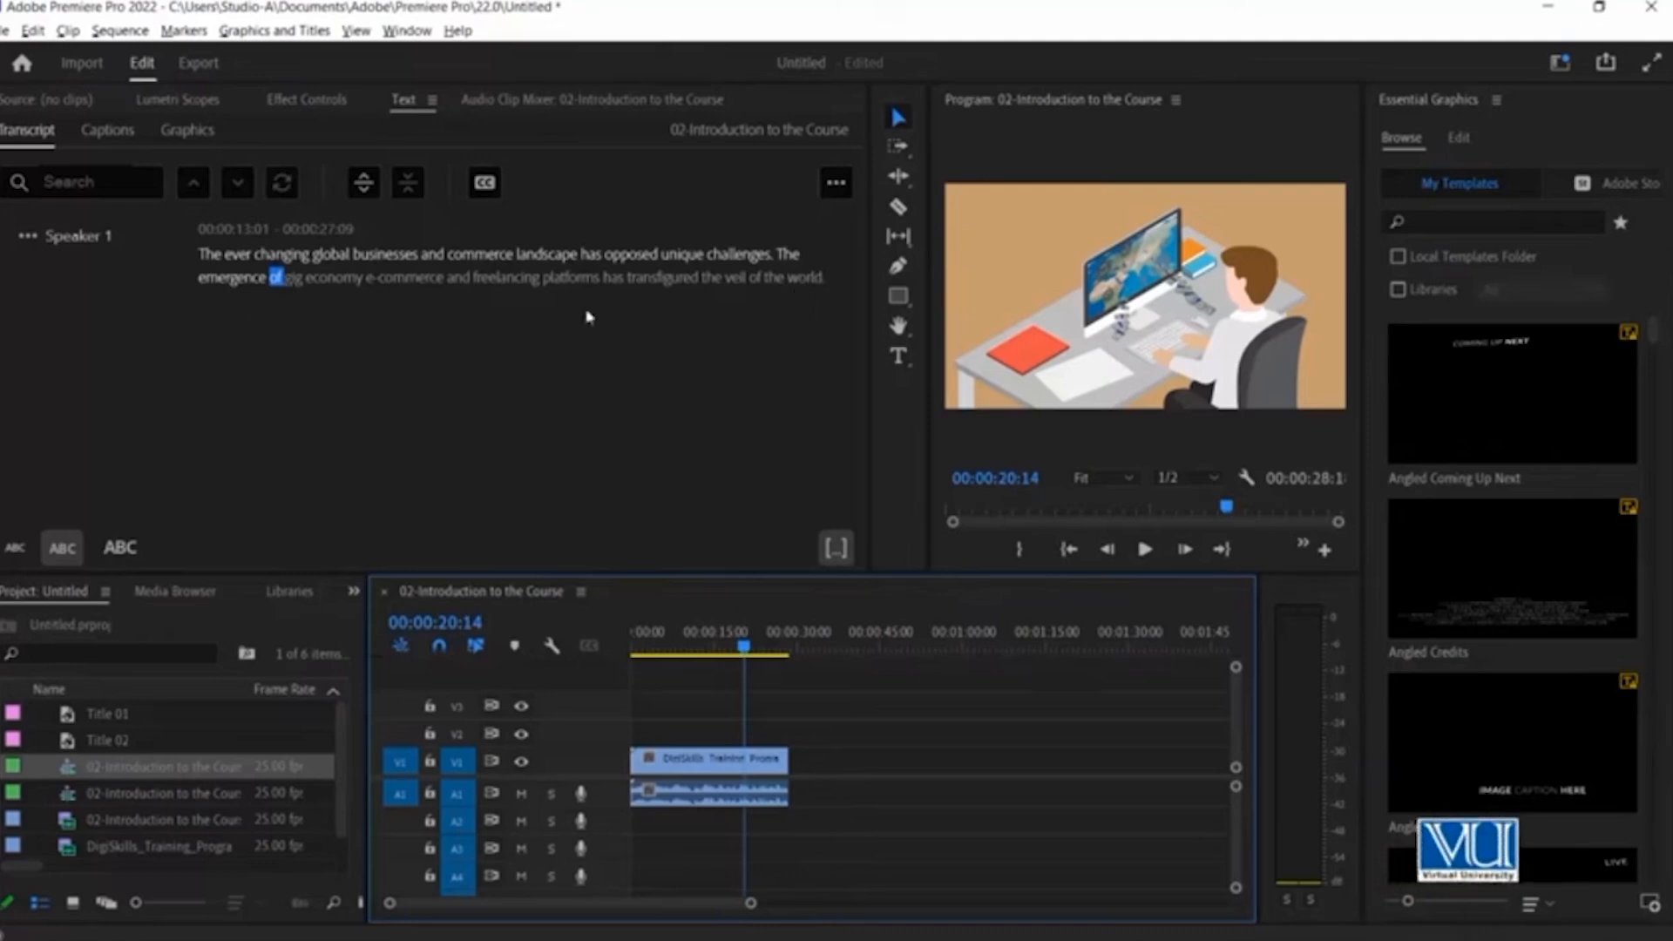
Create captions from the sequence transcript with the Subtitle default preset, Subtitle format and double lines
{"action": "left_click", "coordinate": [485, 185]}
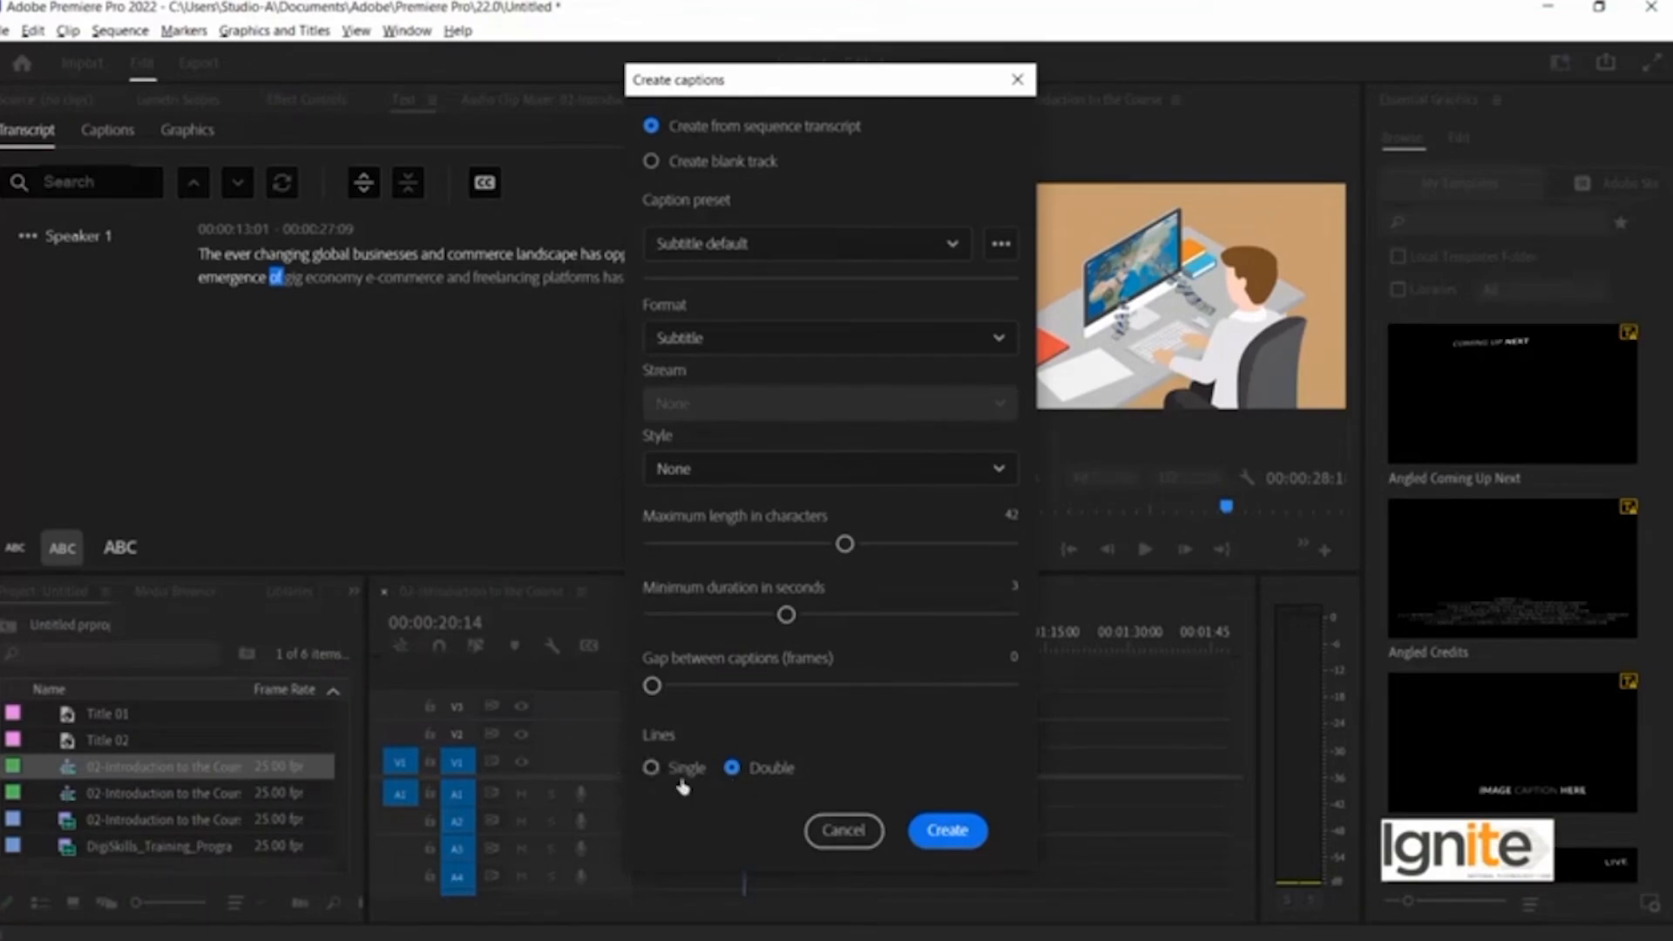
{"action": "left_click", "coordinate": [956, 832]}
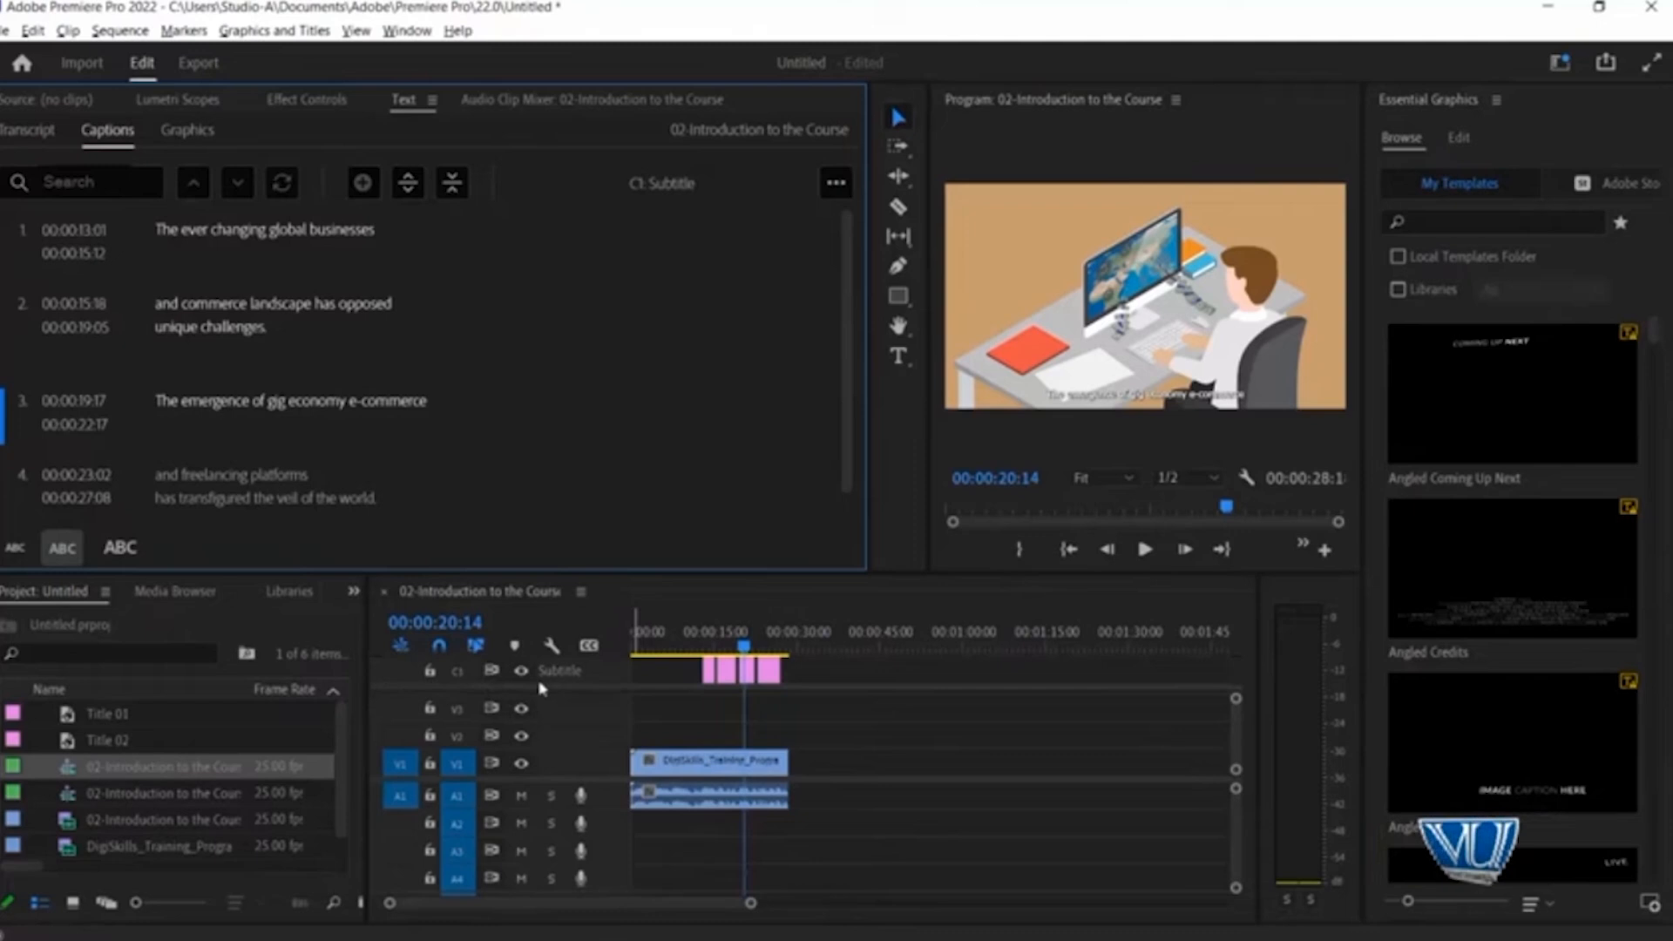
Play the sequence from 00:00:13:00 to review the captions over the video, stopping within the fourth caption
{"action": "left_click", "coordinate": [706, 640]}
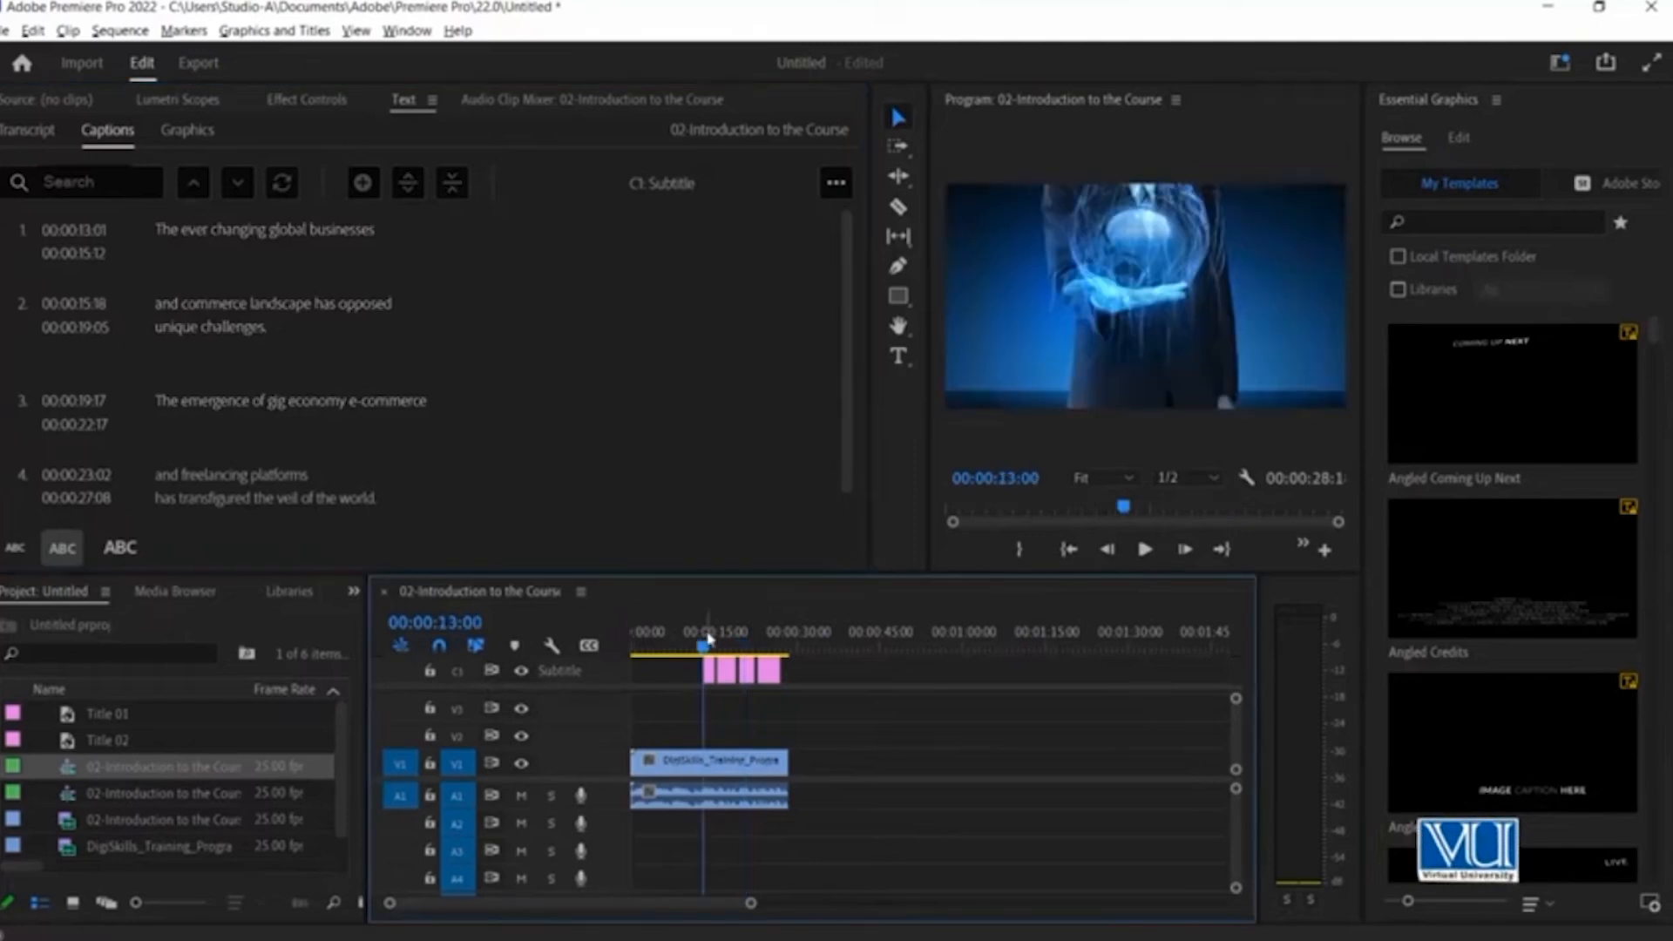
{"action": "key", "text": "equal"}
{"action": "key", "text": "equal"}
{"action": "key", "text": "equal"}
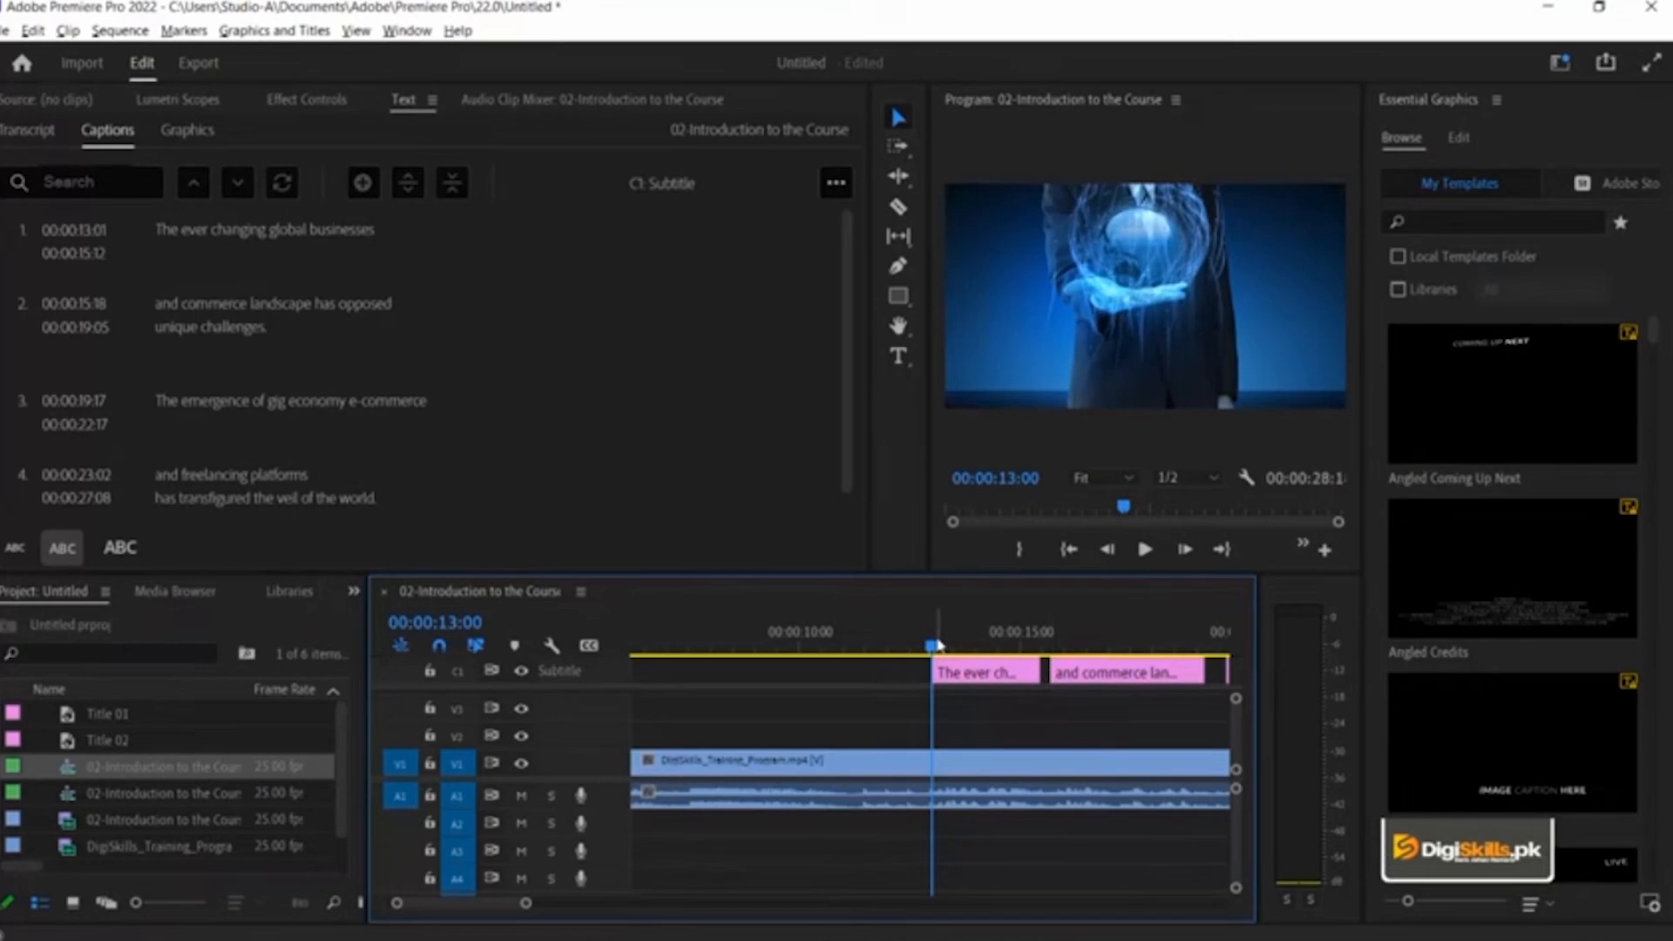
{"action": "key", "text": "space"}
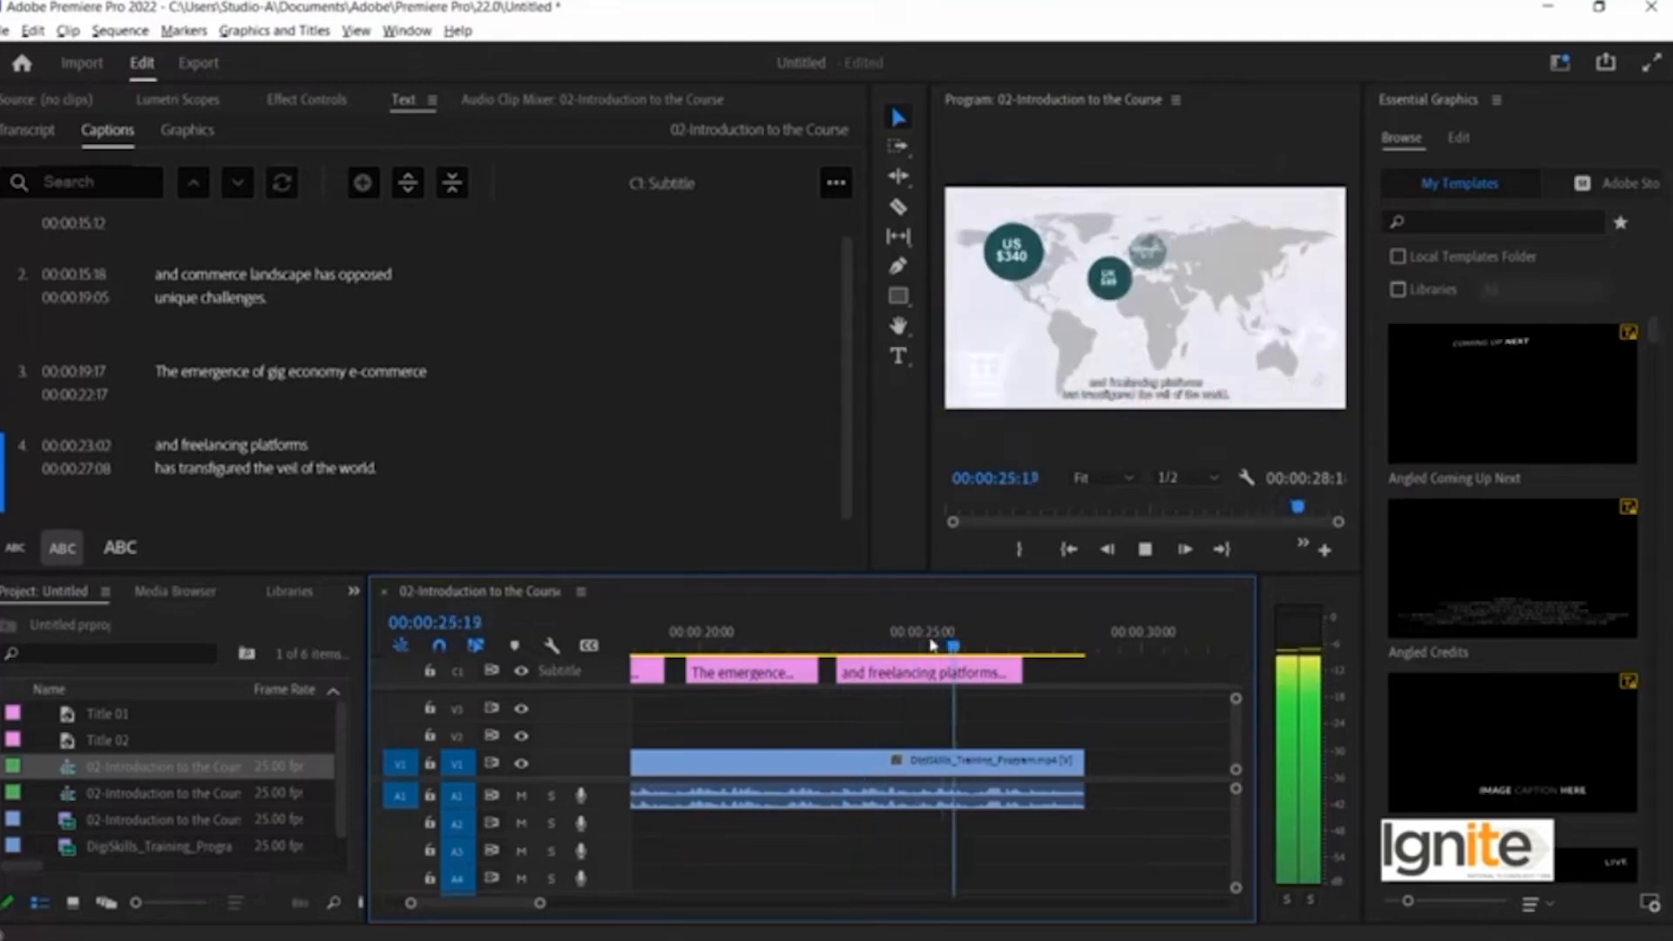
{"action": "left_click", "coordinate": [957, 643]}
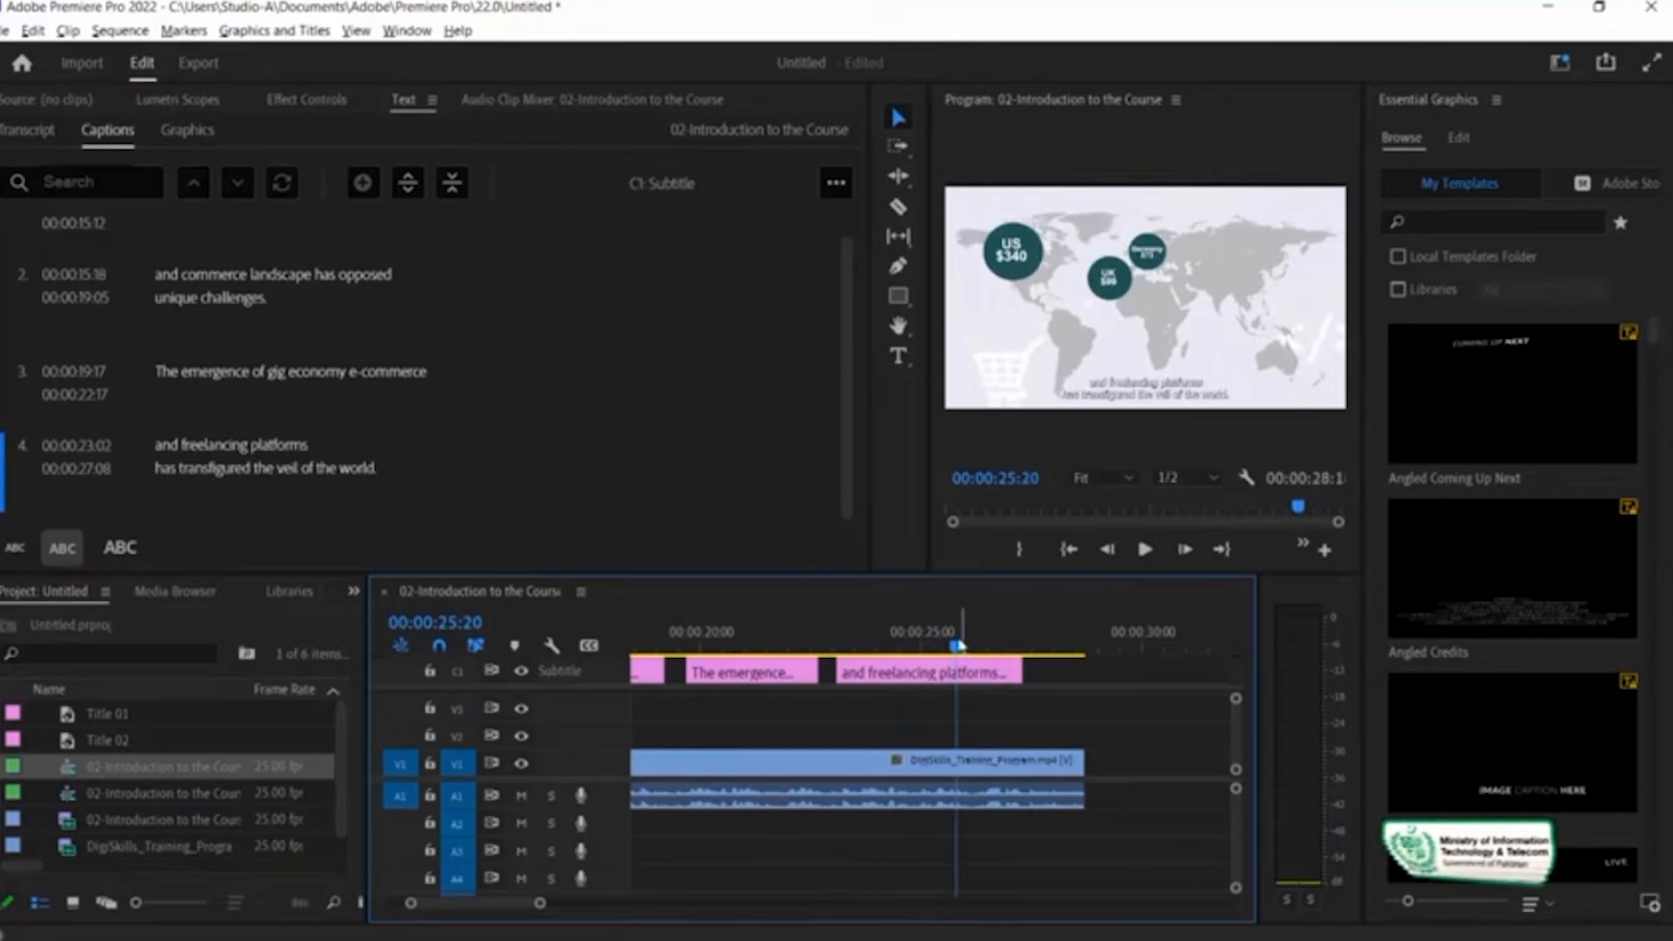
{"action": "left_click", "coordinate": [946, 643]}
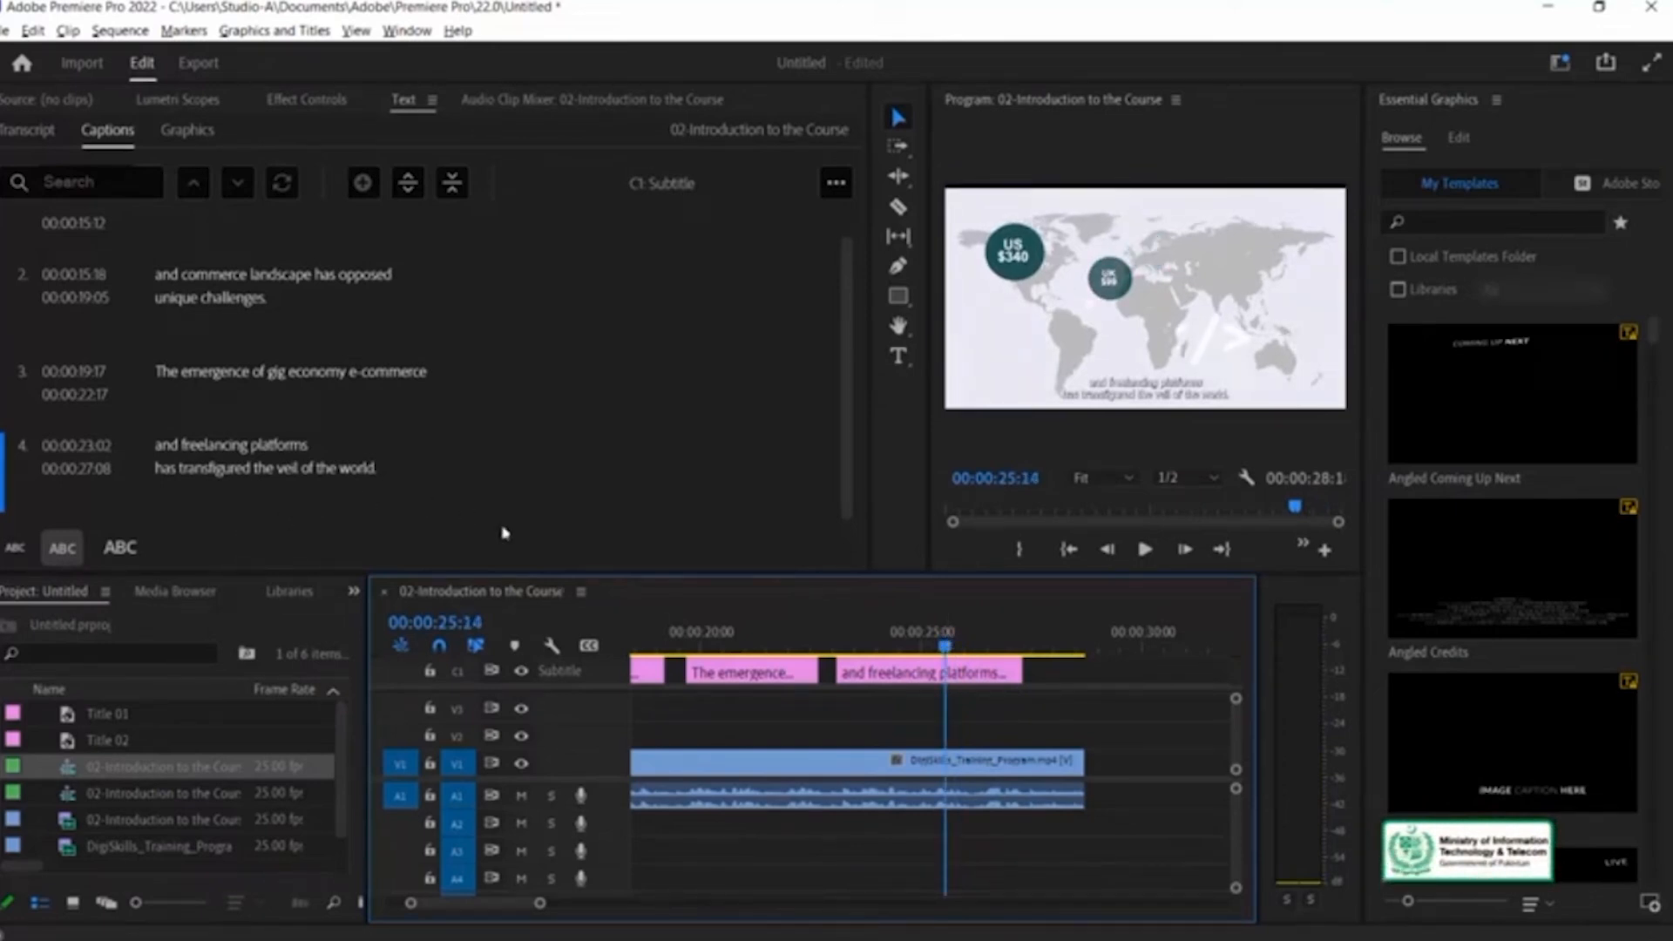
Replace the word "veil" with "way" in the fourth caption and check the corrected text on the video
{"action": "left_click", "coordinate": [286, 485]}
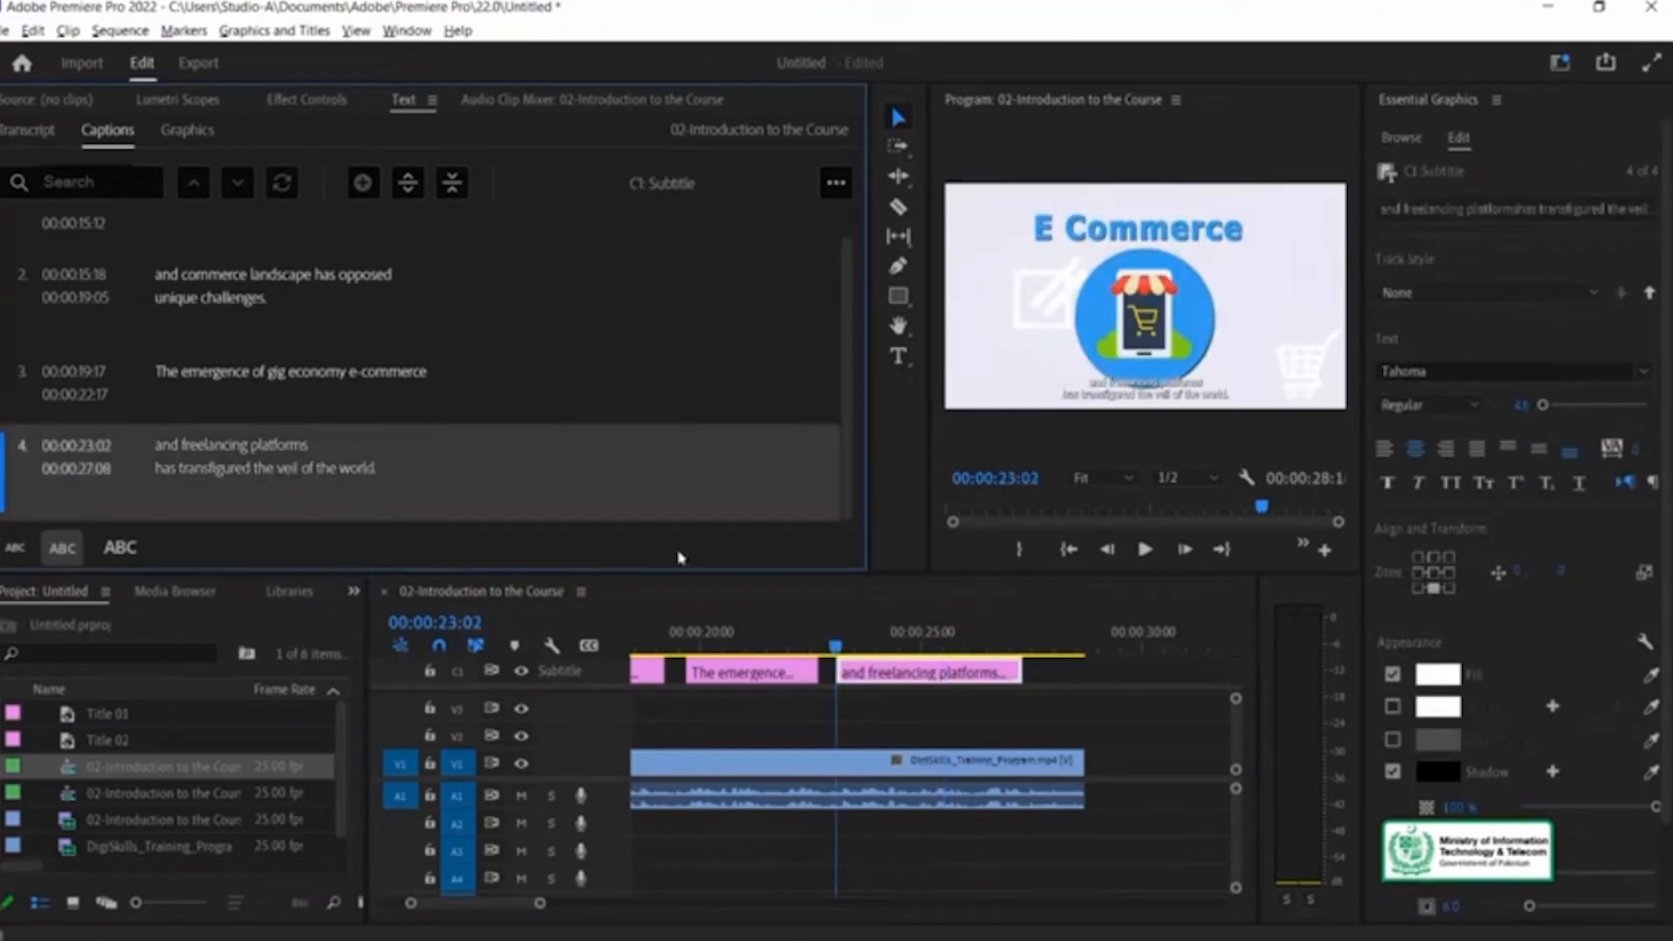
{"action": "double_click", "coordinate": [277, 470]}
{"action": "left_click", "coordinate": [323, 464]}
{"action": "double_click", "coordinate": [322, 464]}
{"action": "type", "text": "way"}
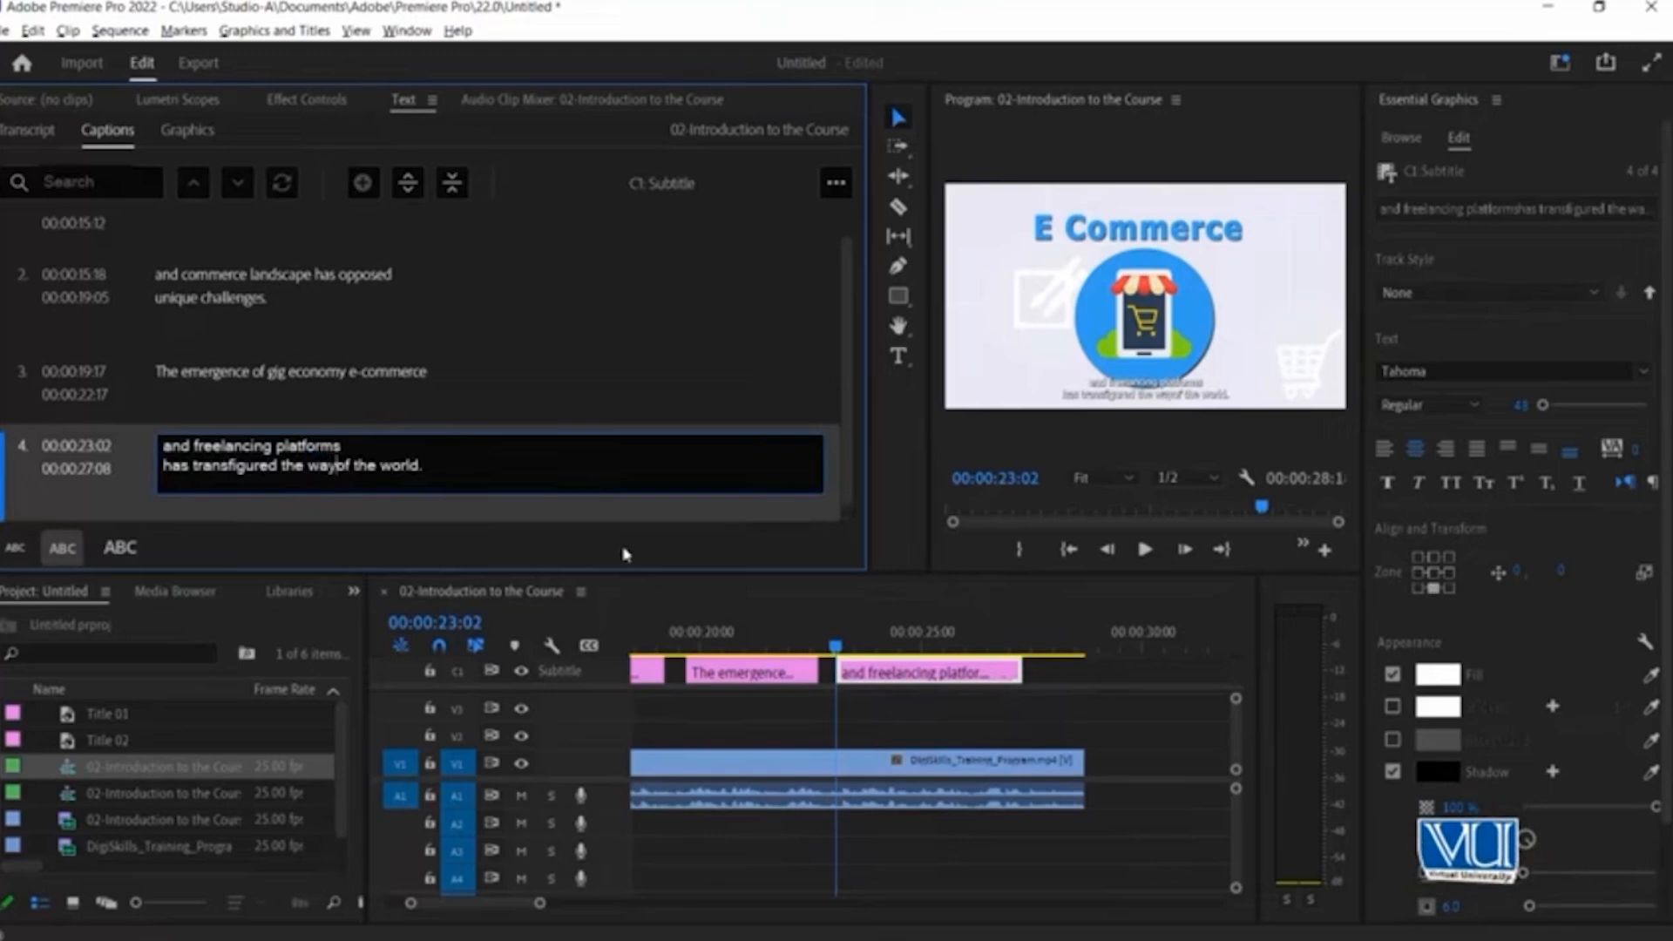
{"action": "left_click", "coordinate": [896, 645]}
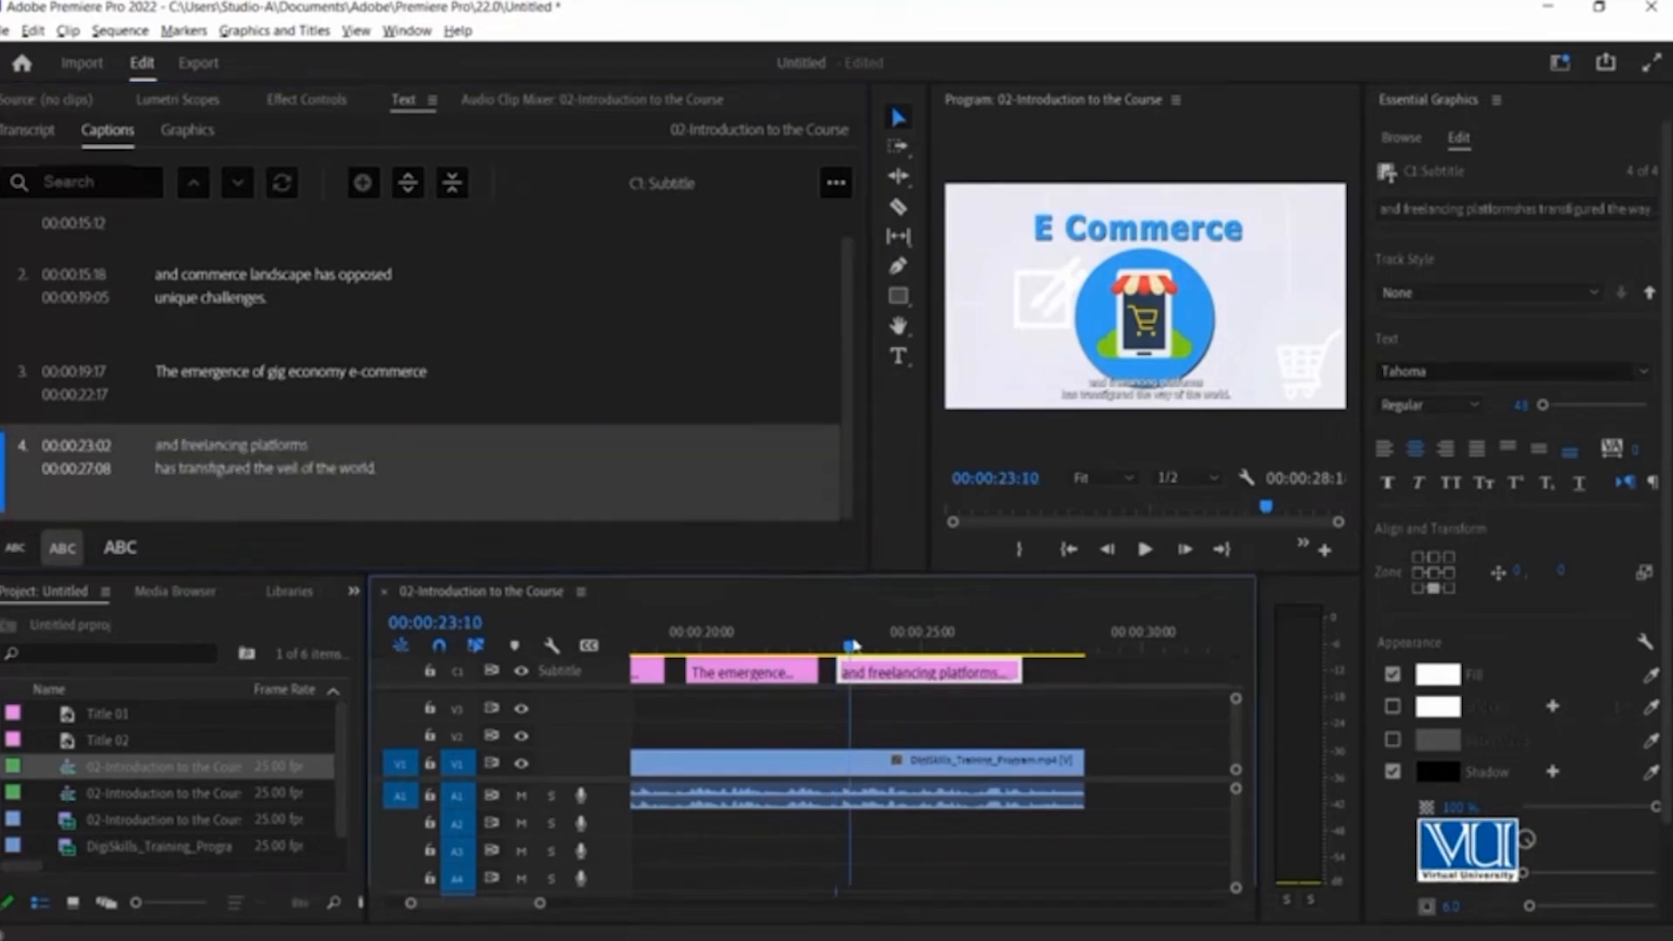
{"action": "left_click_drag", "start_coordinate": [900, 641], "coordinate": [910, 641]}
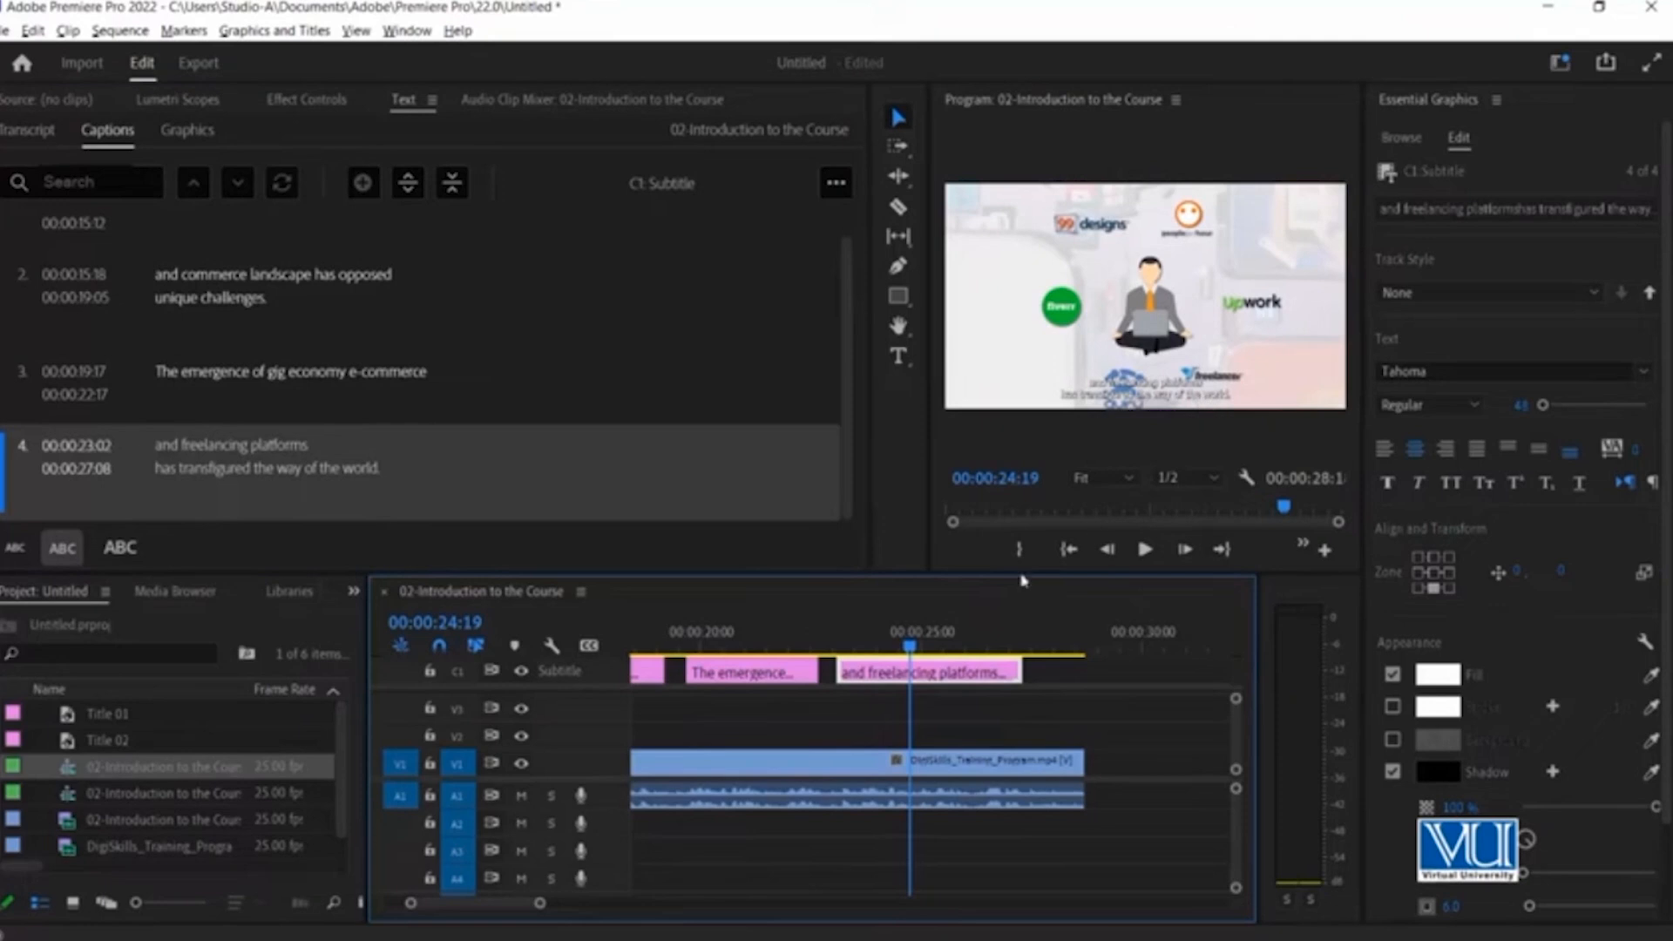
{"action": "left_click", "coordinate": [941, 649]}
Select all four captions on the subtitle track and place the playhead within the first one, at 00:00:14:06
{"action": "key", "text": "minus"}
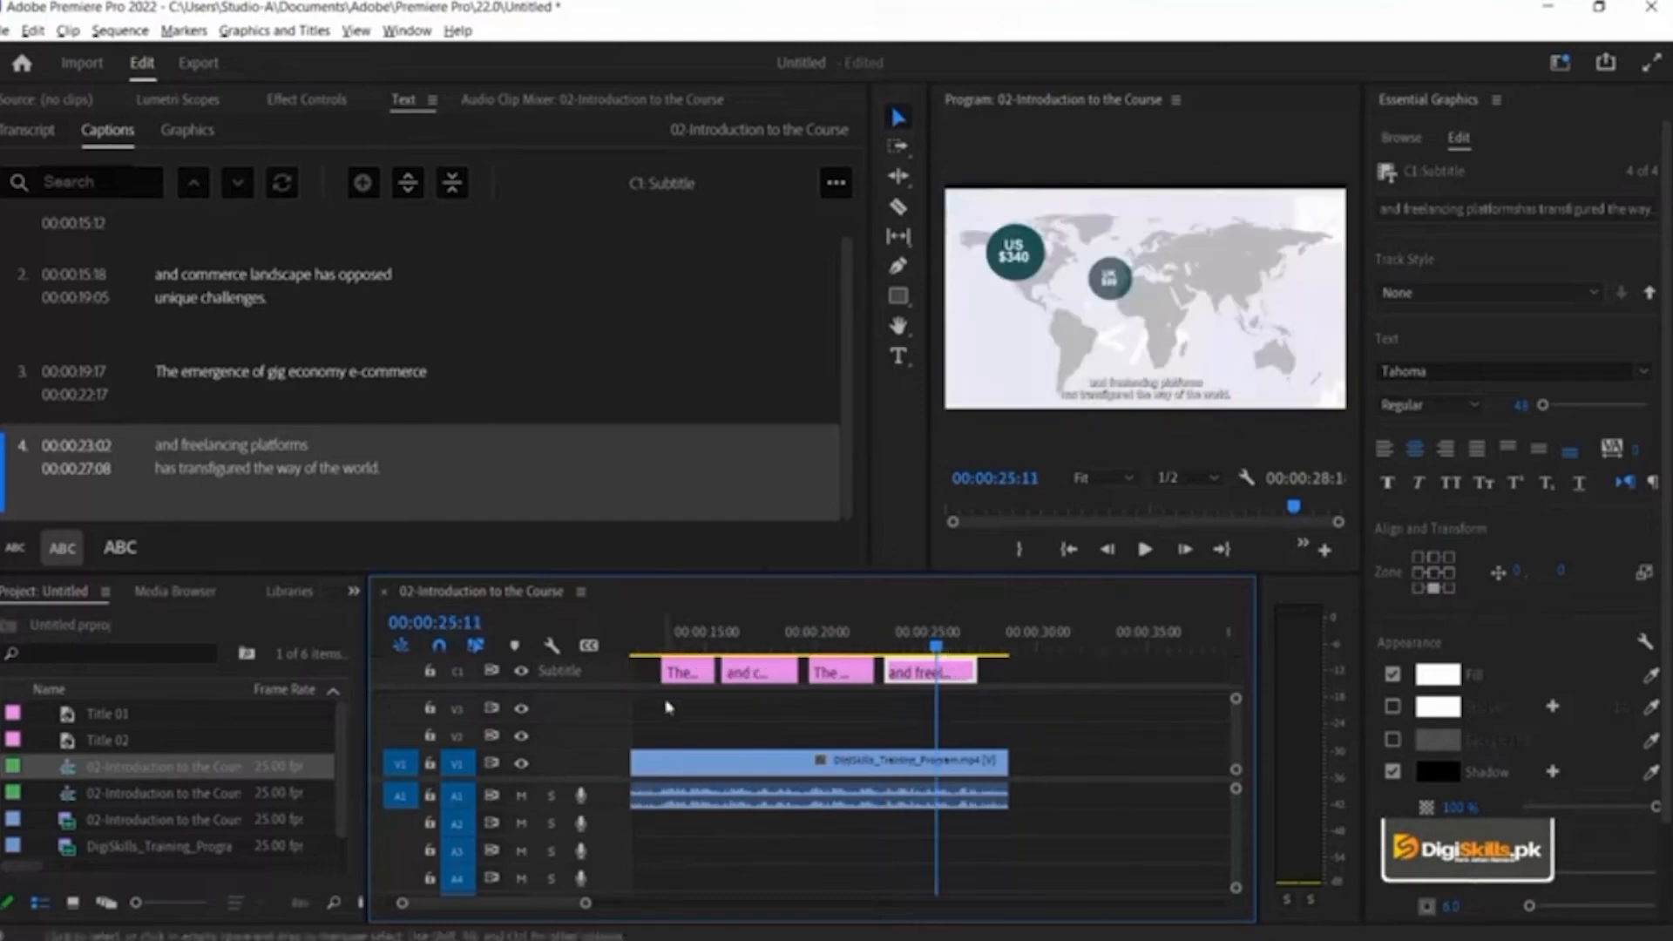
{"action": "left_click", "coordinate": [689, 645]}
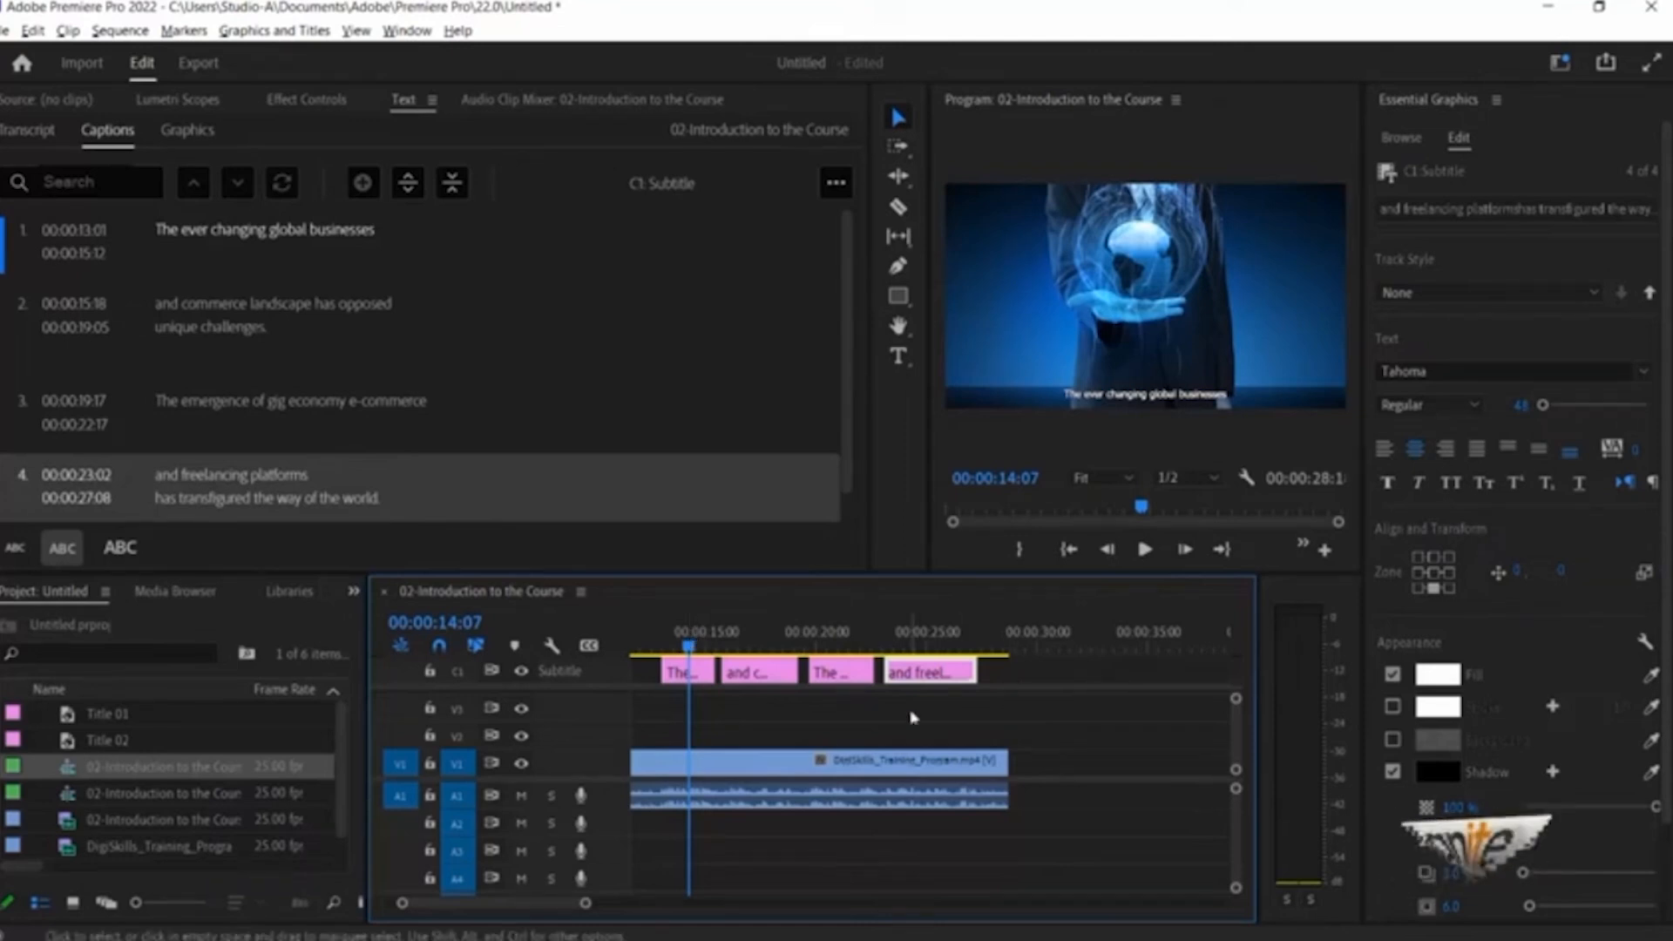
{"action": "left_click_drag", "start_coordinate": [1031, 702], "coordinate": [671, 674]}
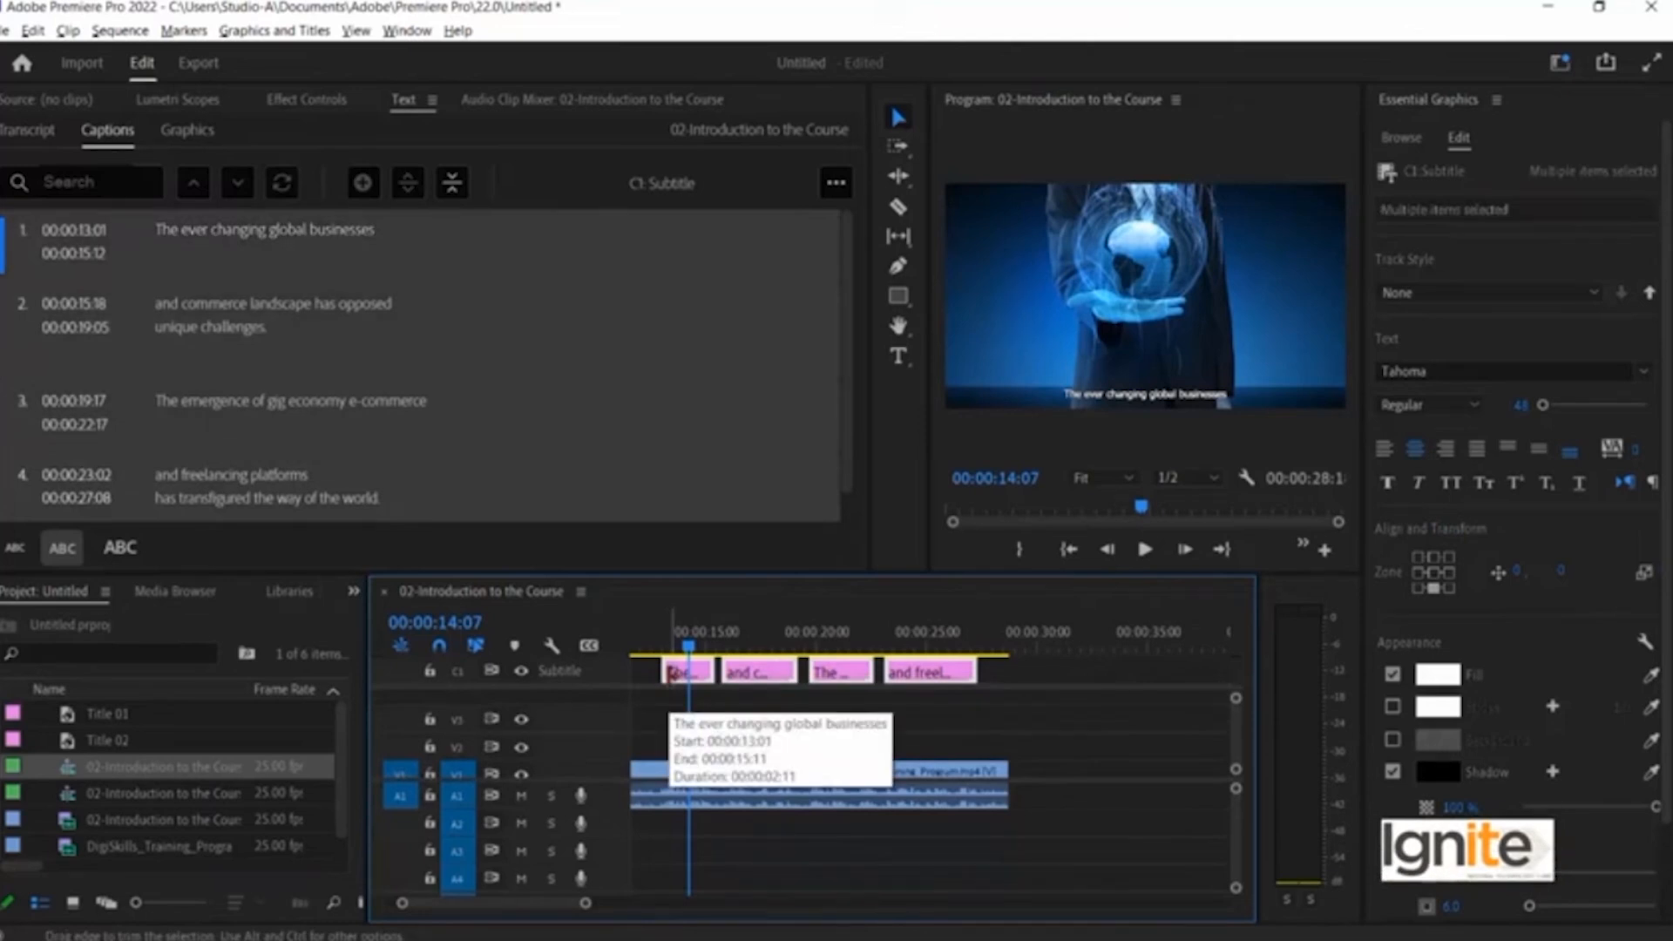
{"action": "left_click", "coordinate": [645, 635]}
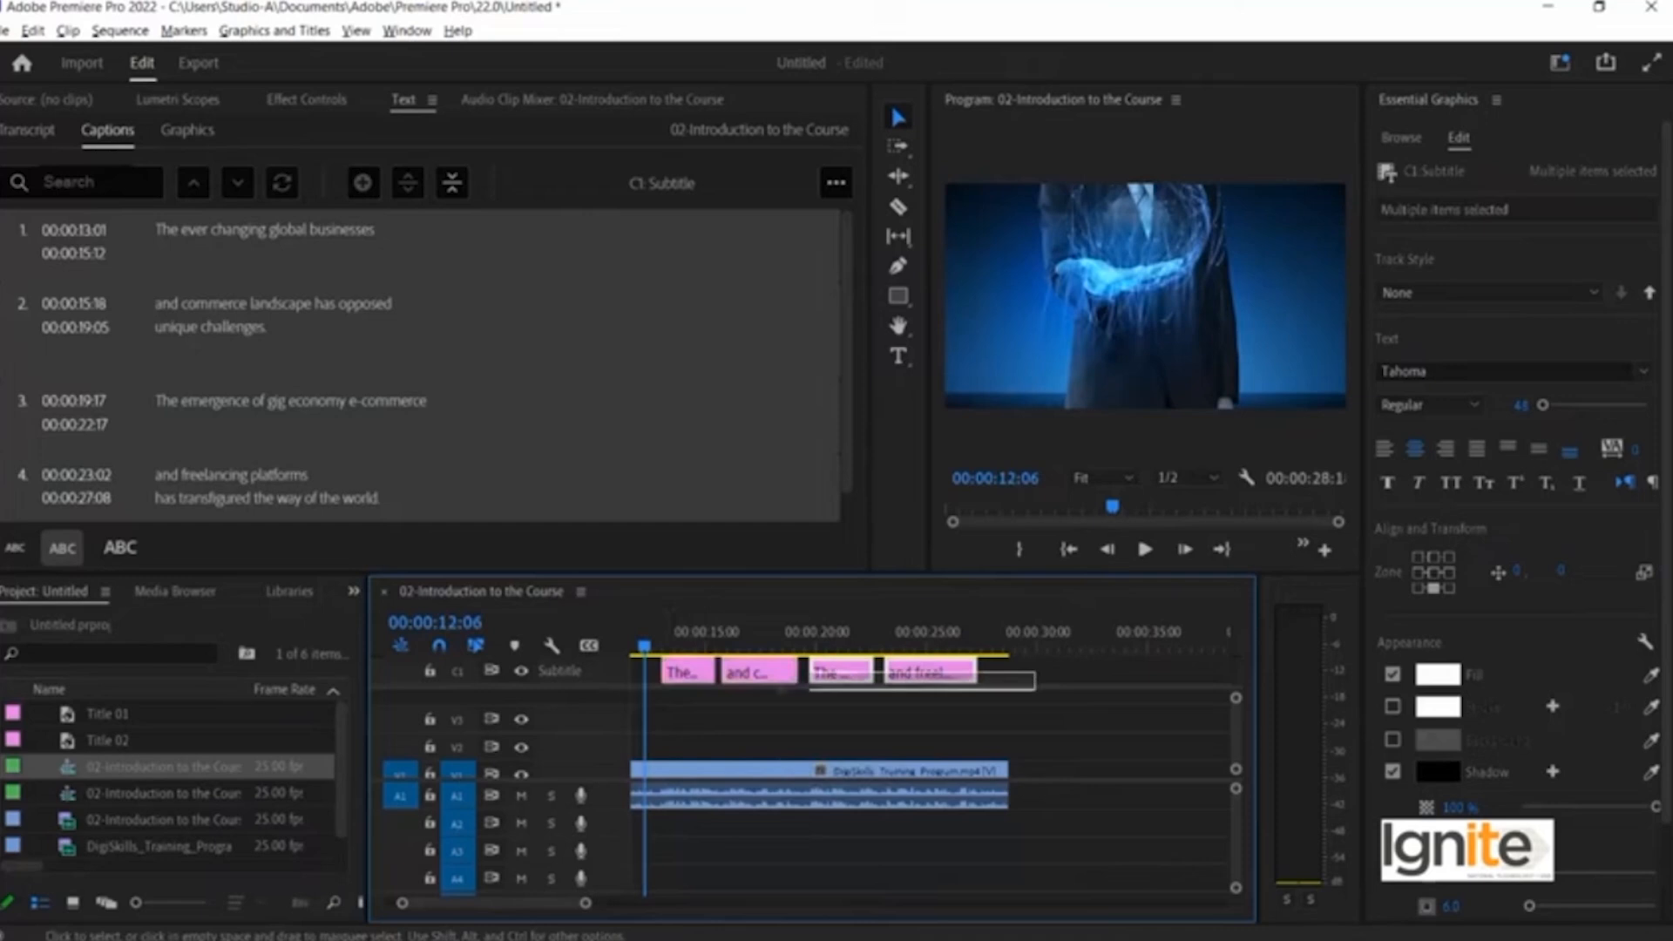
{"action": "left_click", "coordinate": [689, 634]}
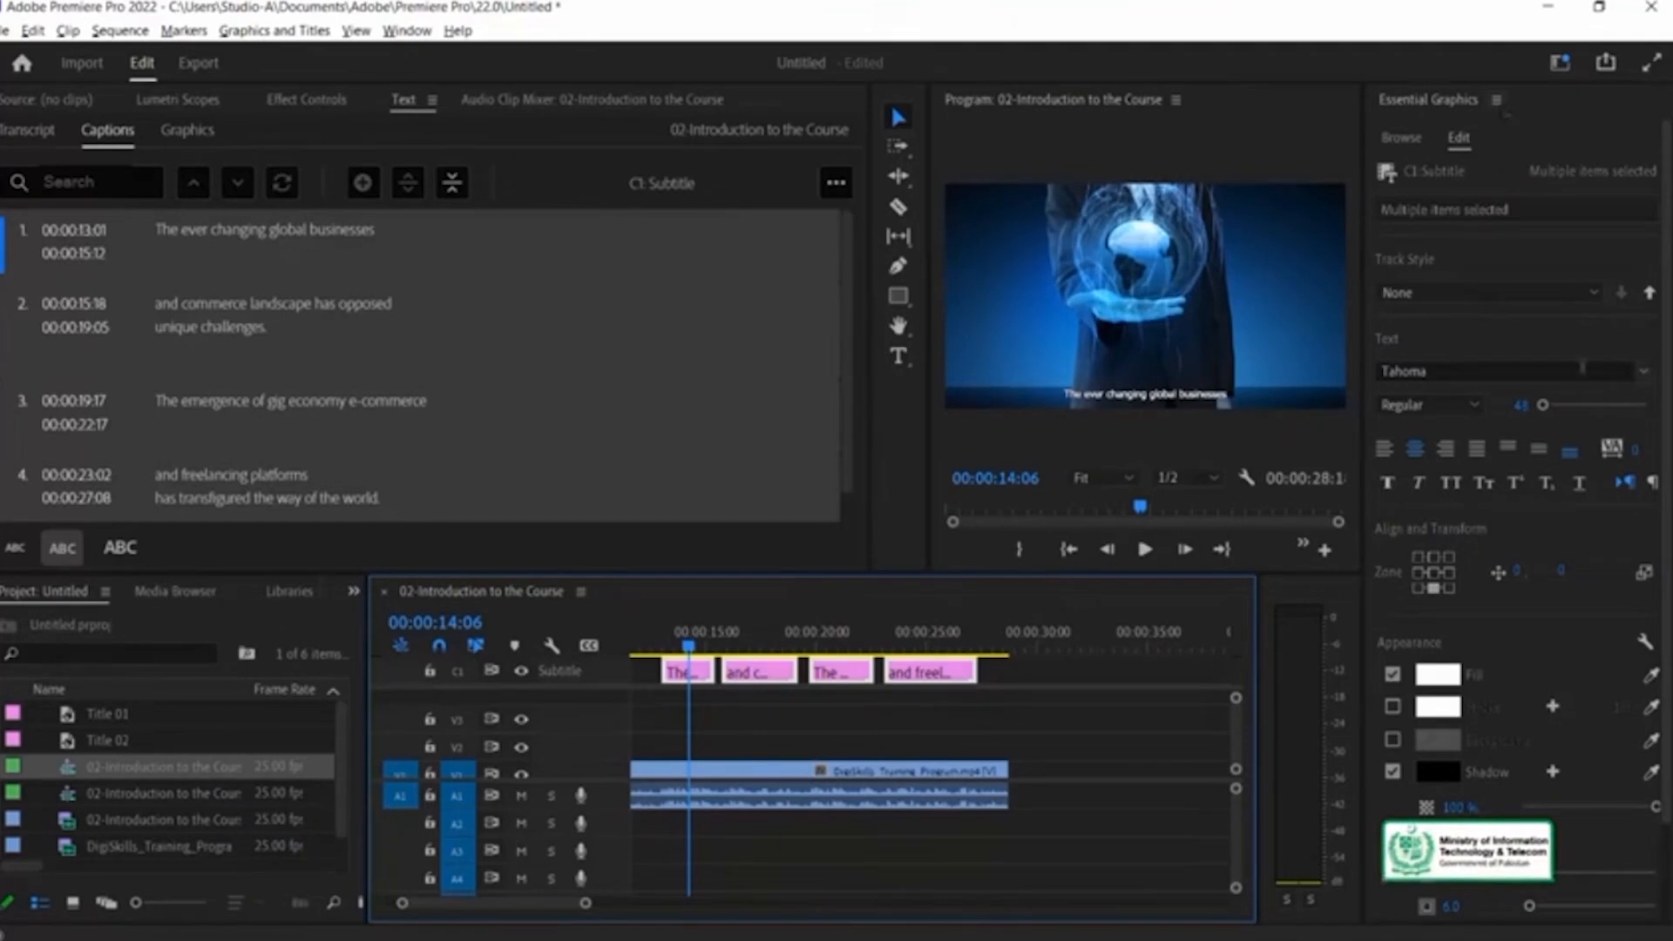
Set the font of all four selected captions to Myanmar Text and their size to 67
{"action": "left_click", "coordinate": [1641, 382]}
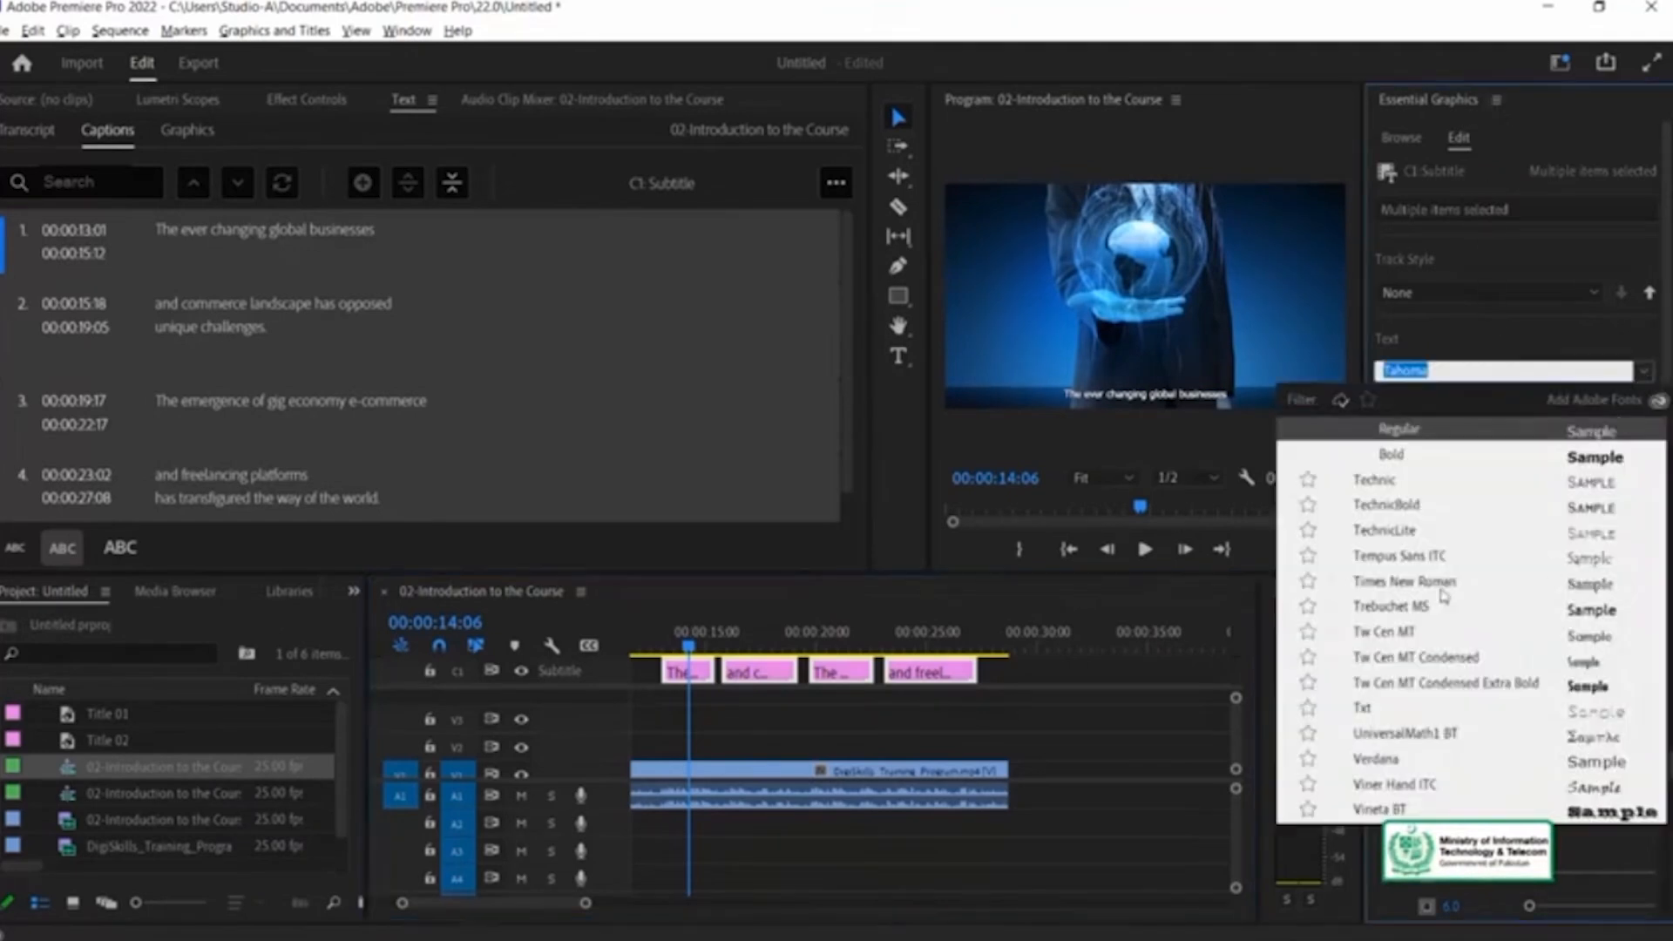
{"action": "left_click", "coordinate": [1439, 684]}
{"action": "left_click", "coordinate": [1645, 371]}
{"action": "scroll", "coordinate": [1394, 784], "scroll_direction": "down", "scroll_amount": 10}
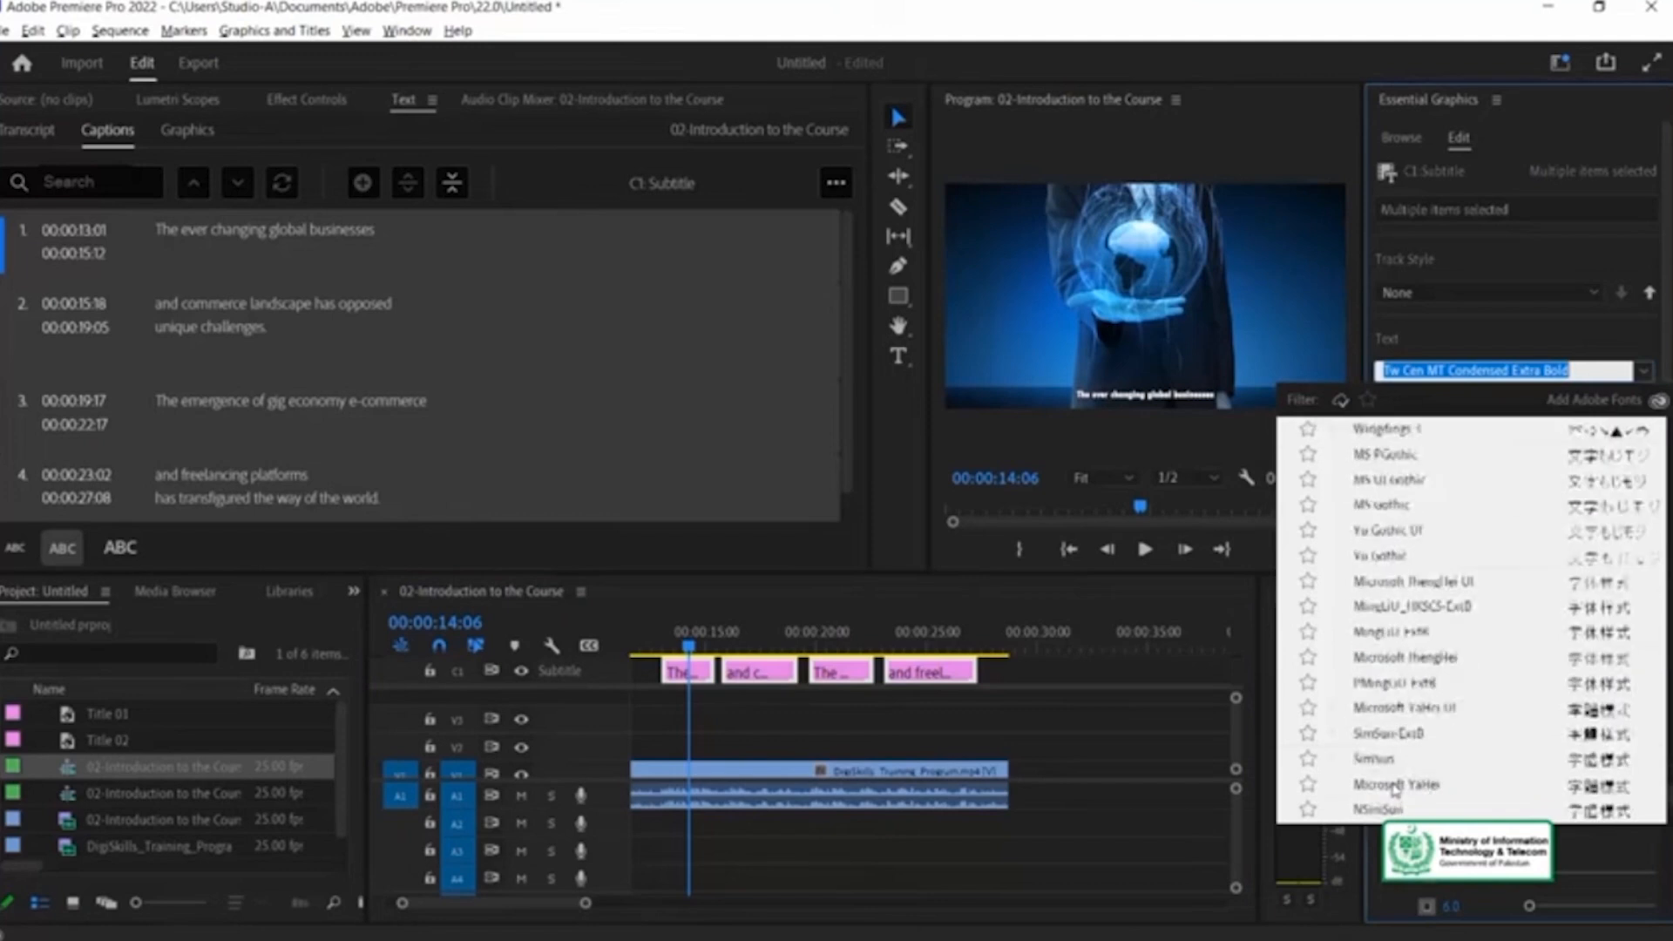
{"action": "left_click", "coordinate": [1386, 736]}
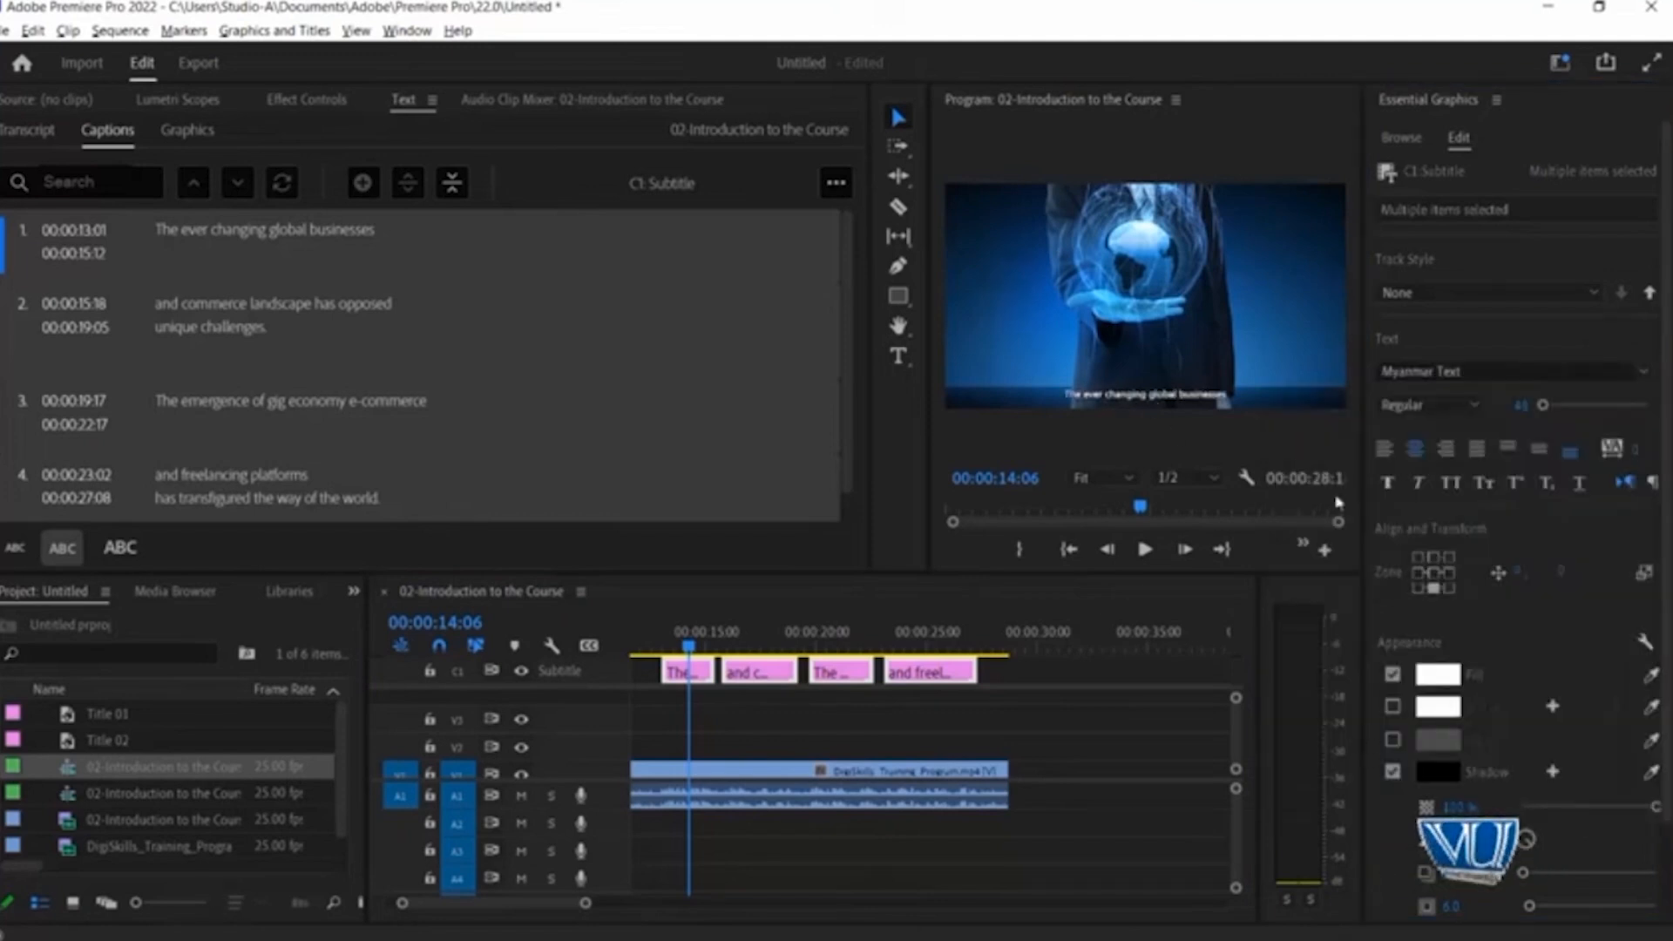
{"action": "left_click_drag", "start_coordinate": [1547, 412], "coordinate": [1548, 411]}
Check the restyled captions over the video at several points of the sequence, finishing within the second caption at 00:00:17:11
{"action": "left_click", "coordinate": [764, 632]}
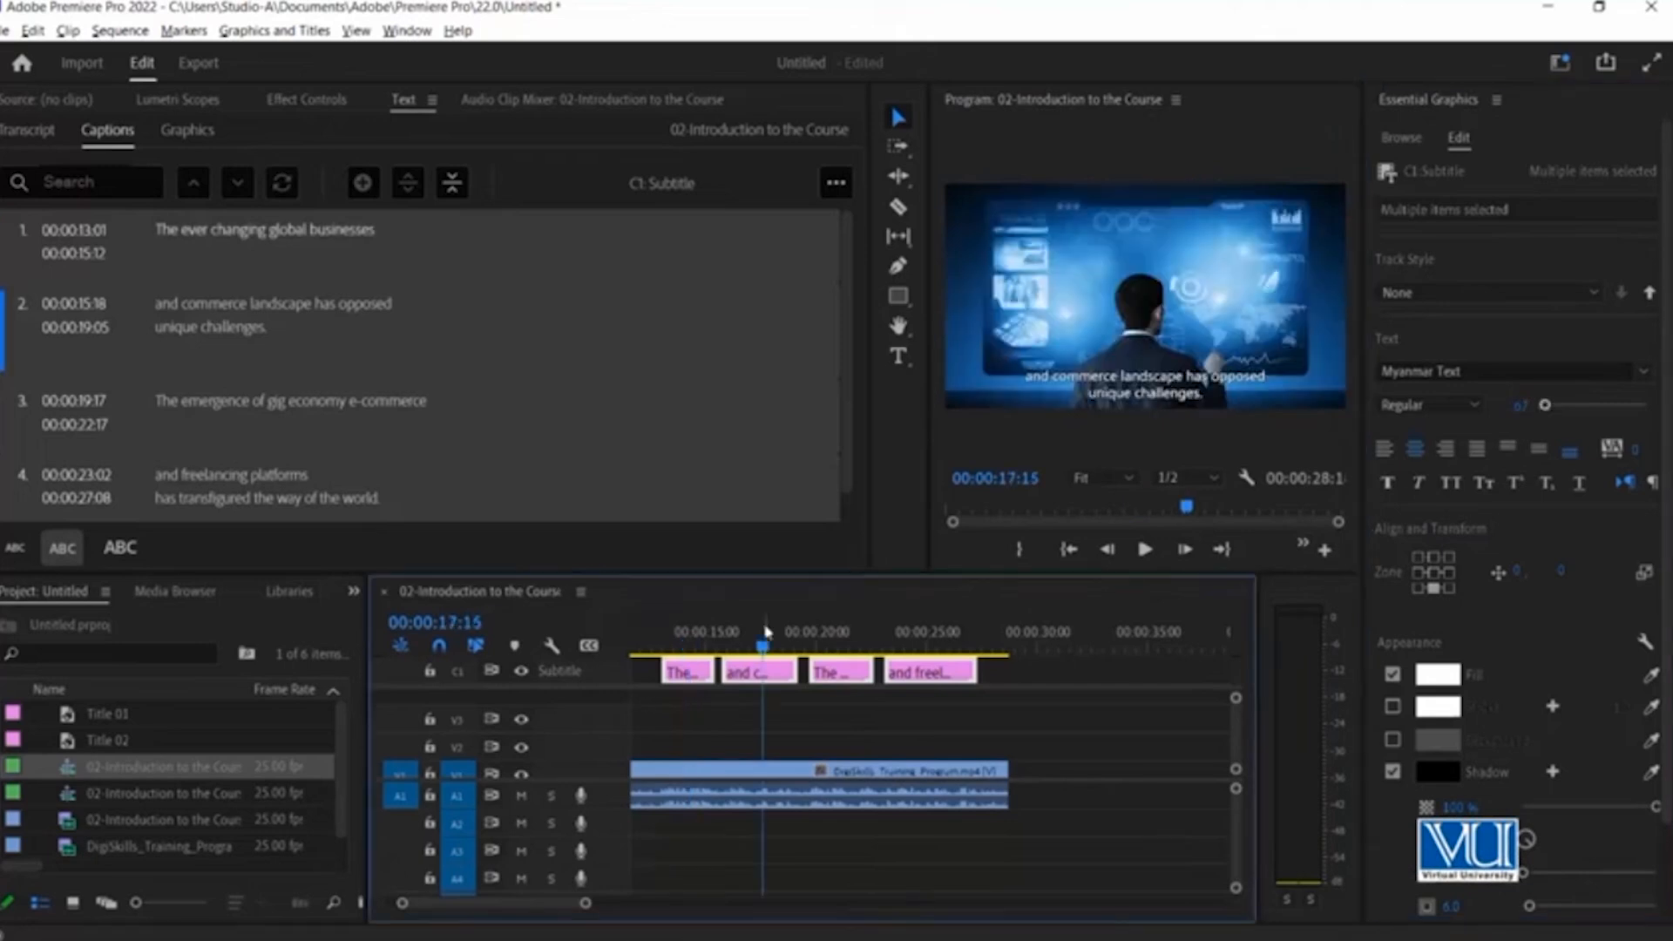
{"action": "left_click", "coordinate": [858, 631]}
{"action": "left_click", "coordinate": [746, 631]}
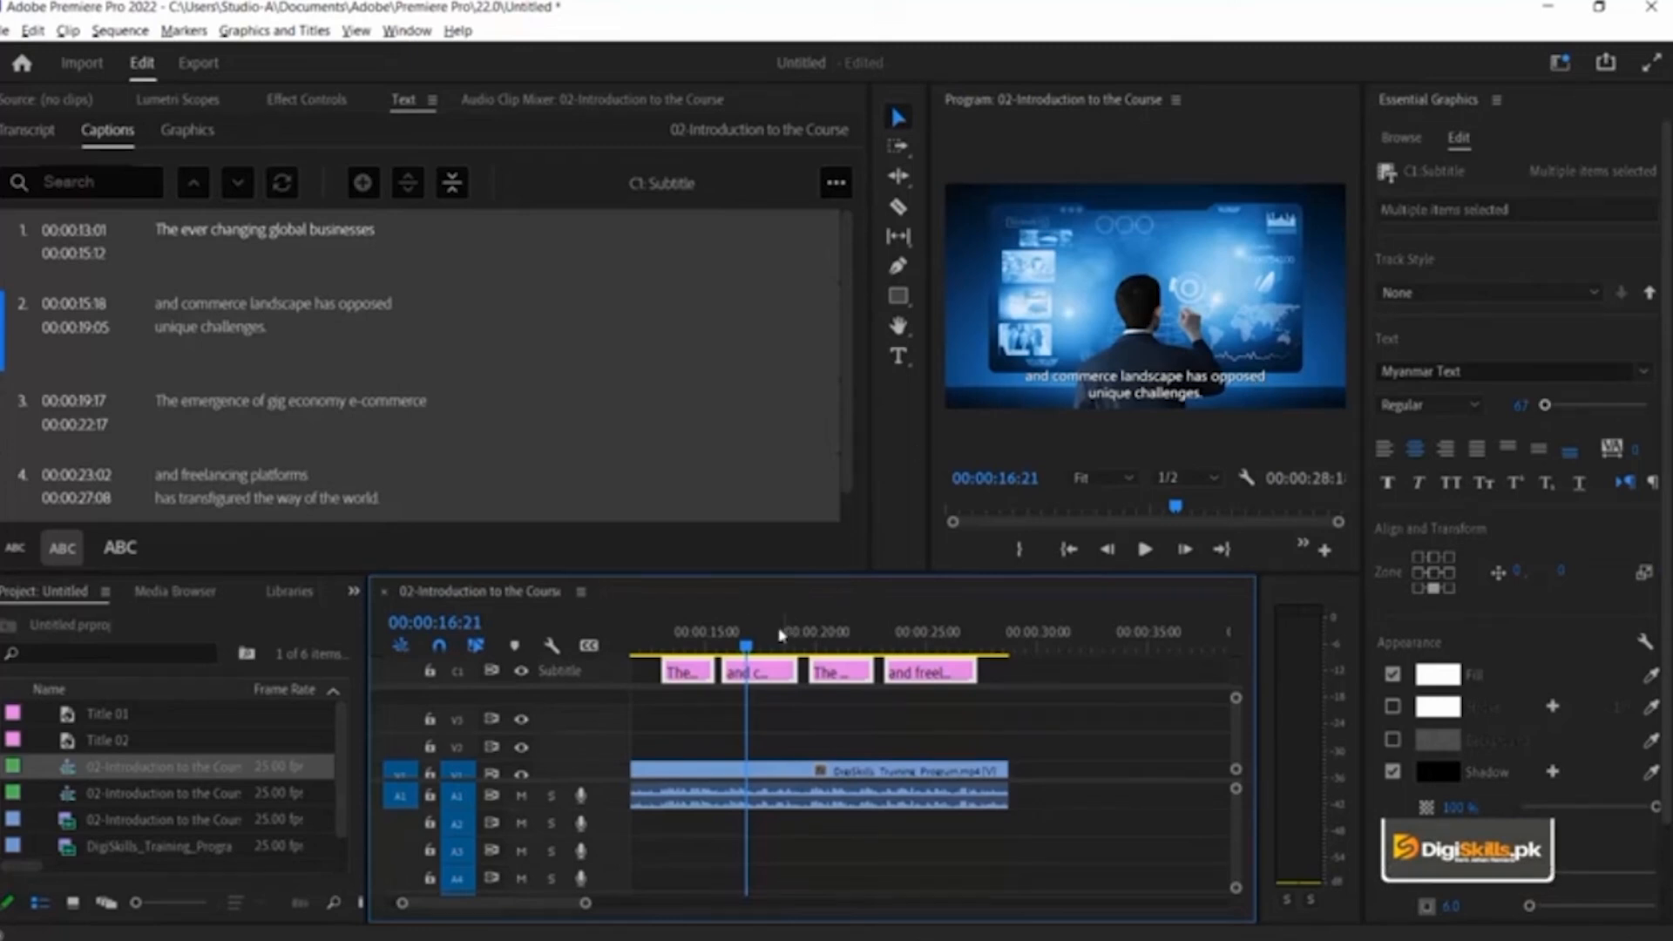
{"action": "left_click_drag", "start_coordinate": [785, 632], "coordinate": [774, 636]}
{"action": "left_click", "coordinate": [832, 633]}
{"action": "left_click_drag", "start_coordinate": [912, 633], "coordinate": [958, 631]}
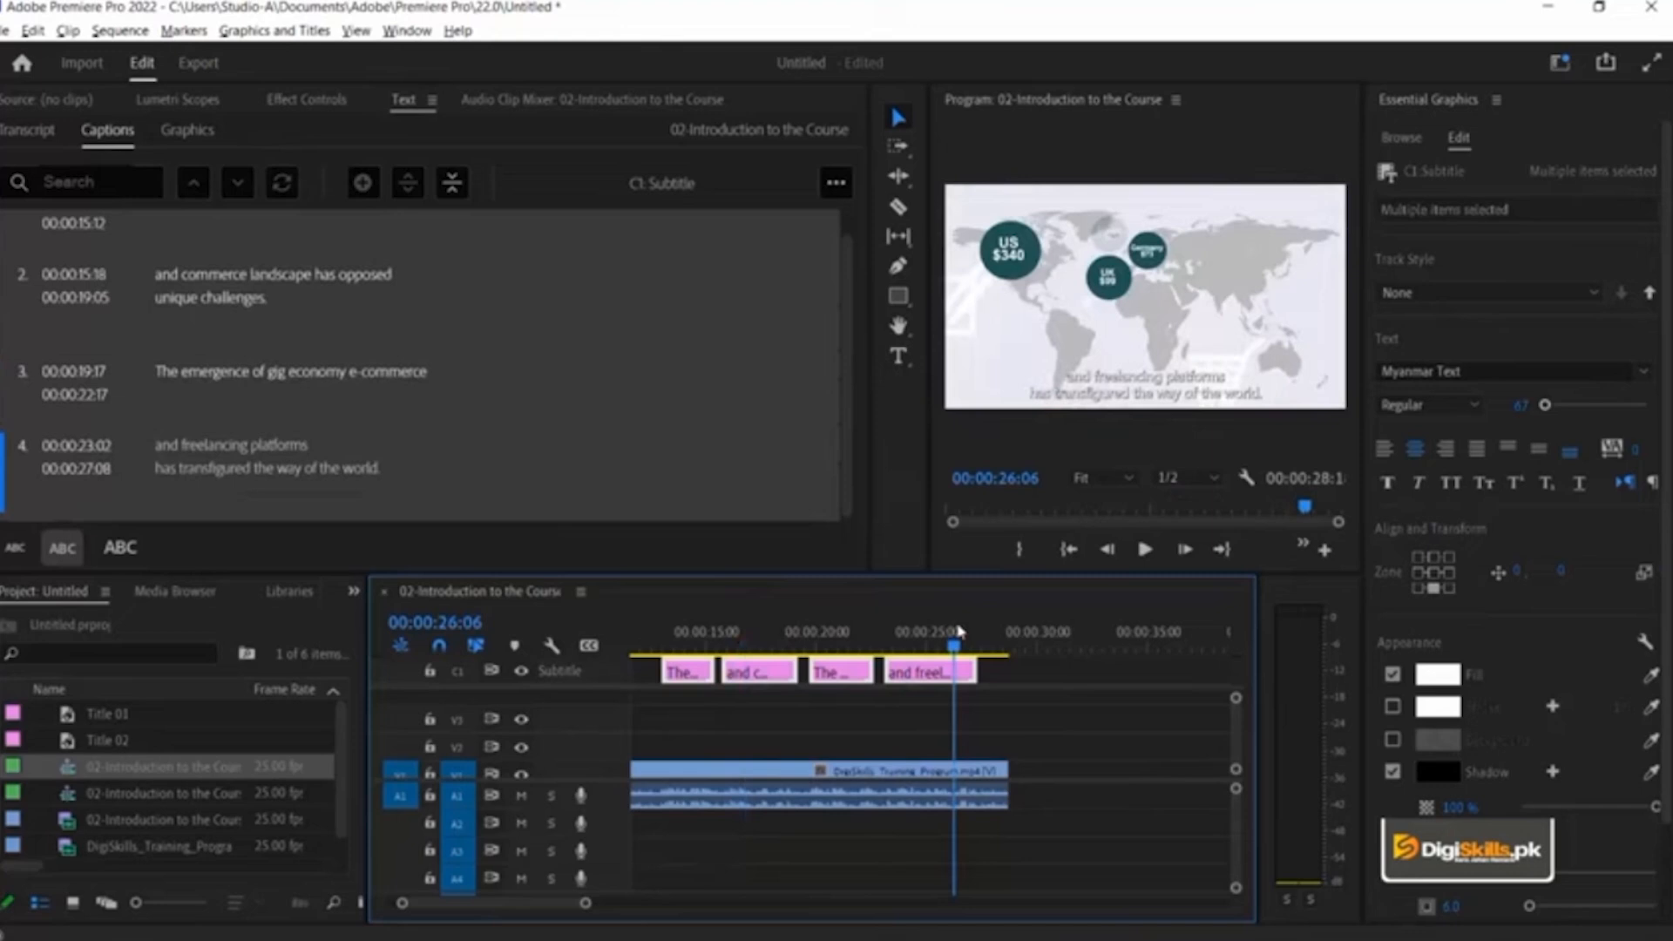
{"action": "left_click", "coordinate": [761, 639]}
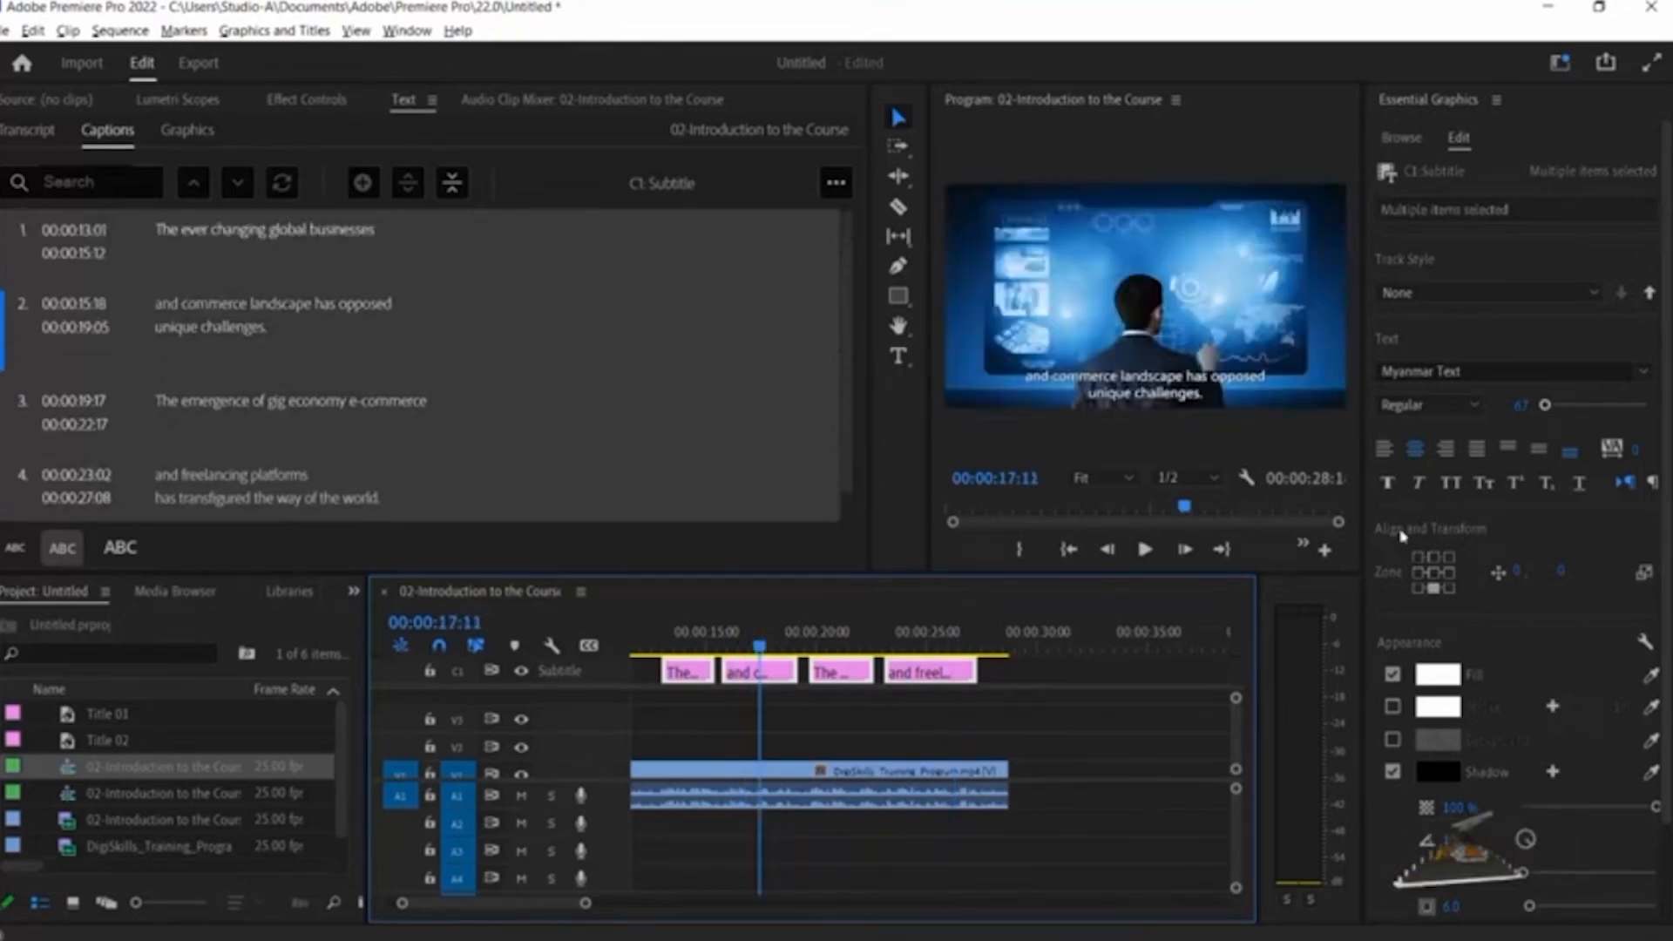
Try the bottom-left, bottom-right and centre zones for the caption block, and return it to the bottom-centre zone
{"action": "left_click", "coordinate": [1418, 588]}
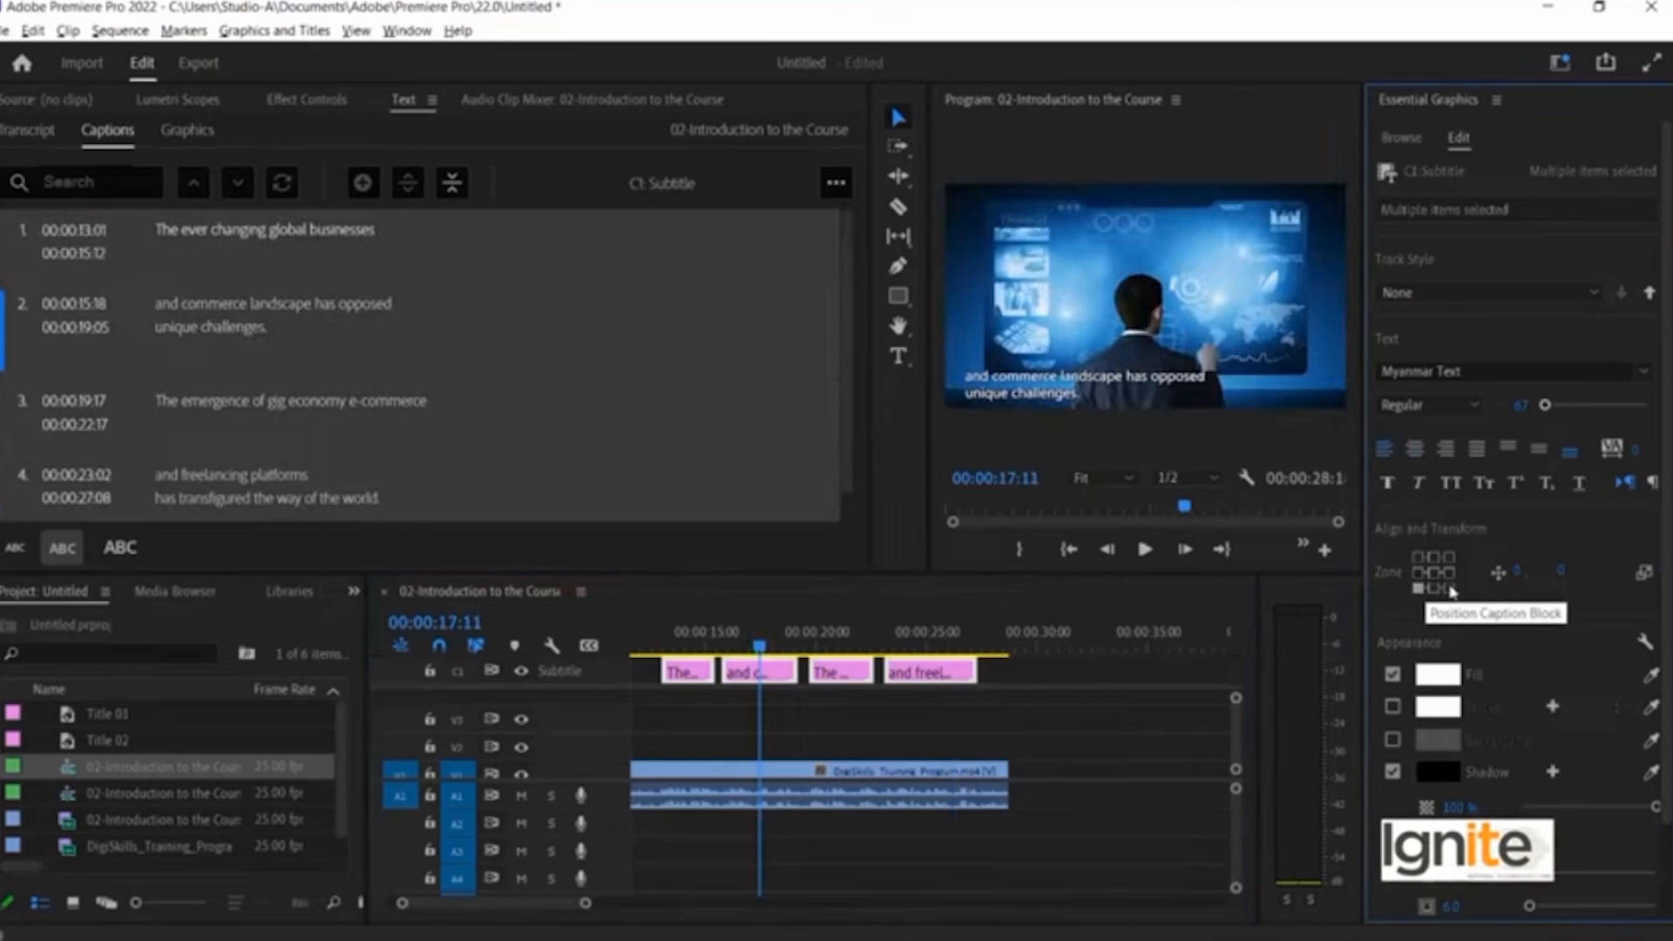
{"action": "left_click", "coordinate": [1450, 589]}
{"action": "left_click", "coordinate": [1434, 572]}
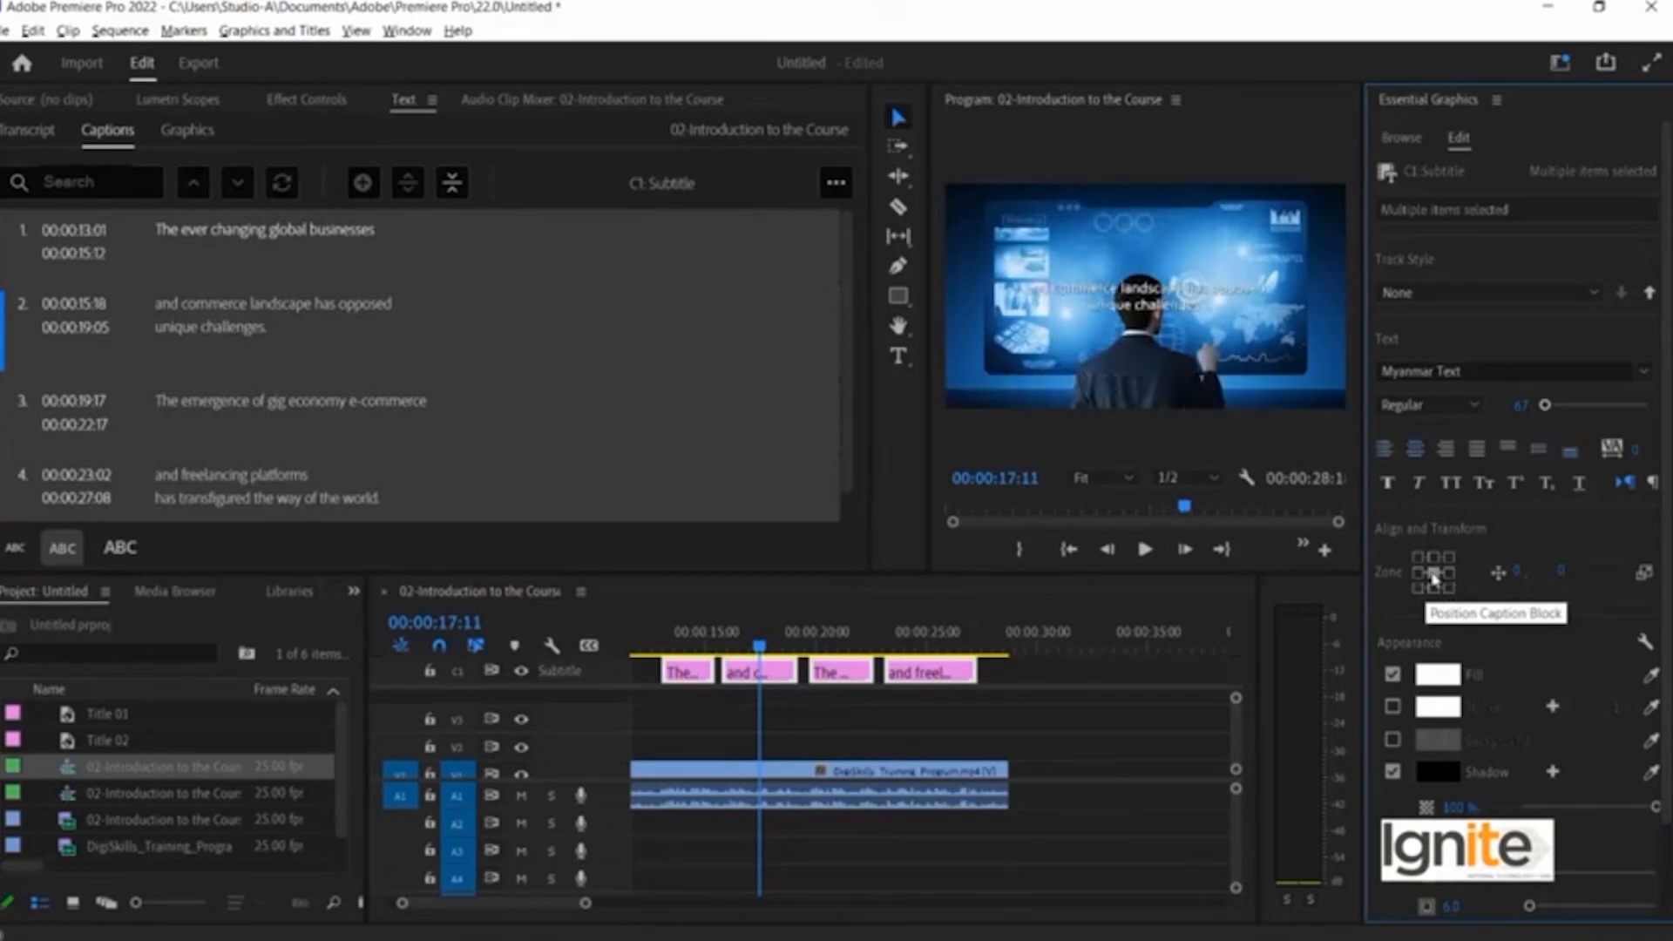
{"action": "left_click", "coordinate": [1432, 589]}
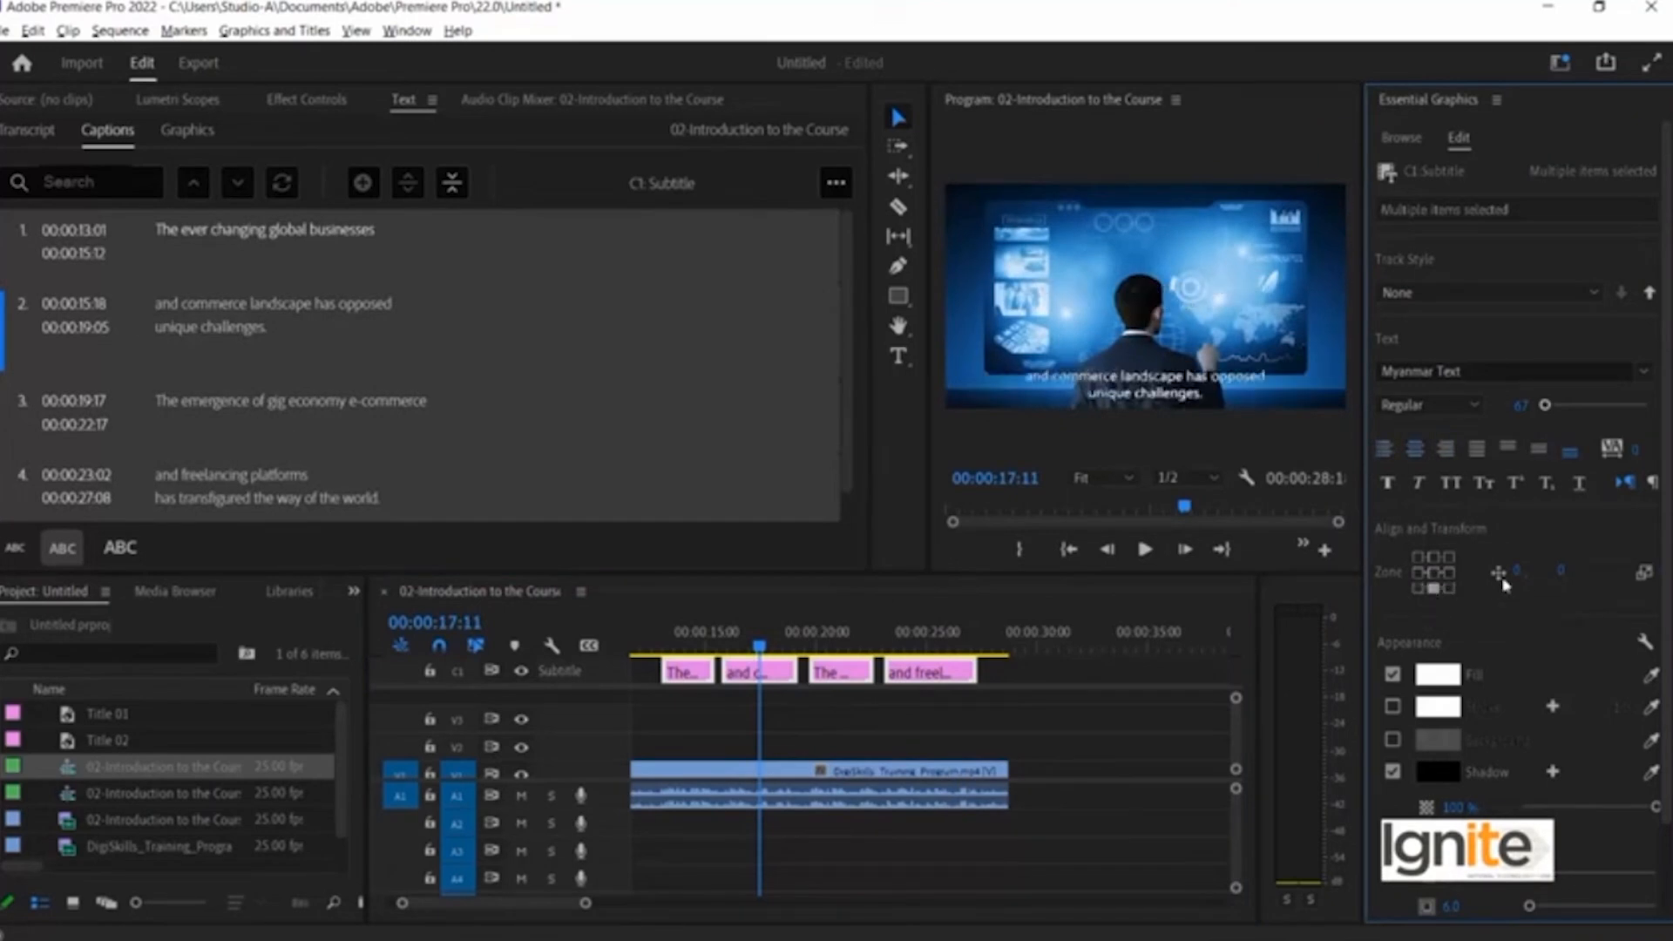
Try shifting the captions sideways with the horizontal position offset, and undo the change
{"action": "left_click_drag", "start_coordinate": [1352, 567], "coordinate": [1231, 572]}
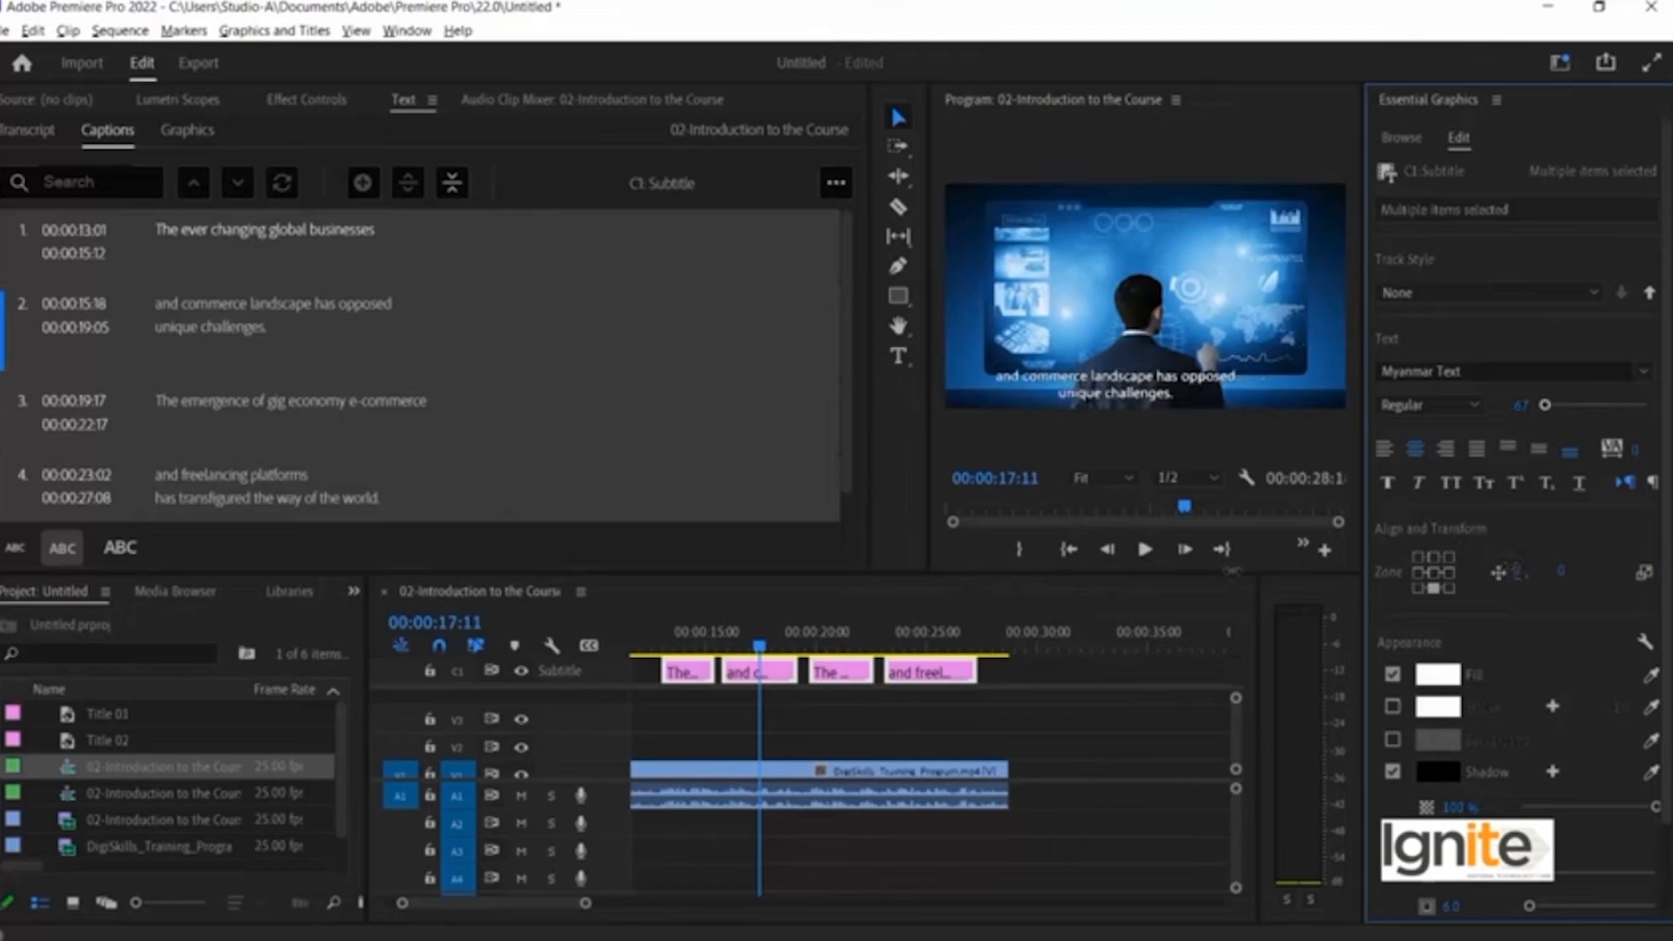
{"action": "left_click_drag", "start_coordinate": [1421, 571], "coordinate": [1538, 560]}
{"action": "key", "text": "ctrl+z"}
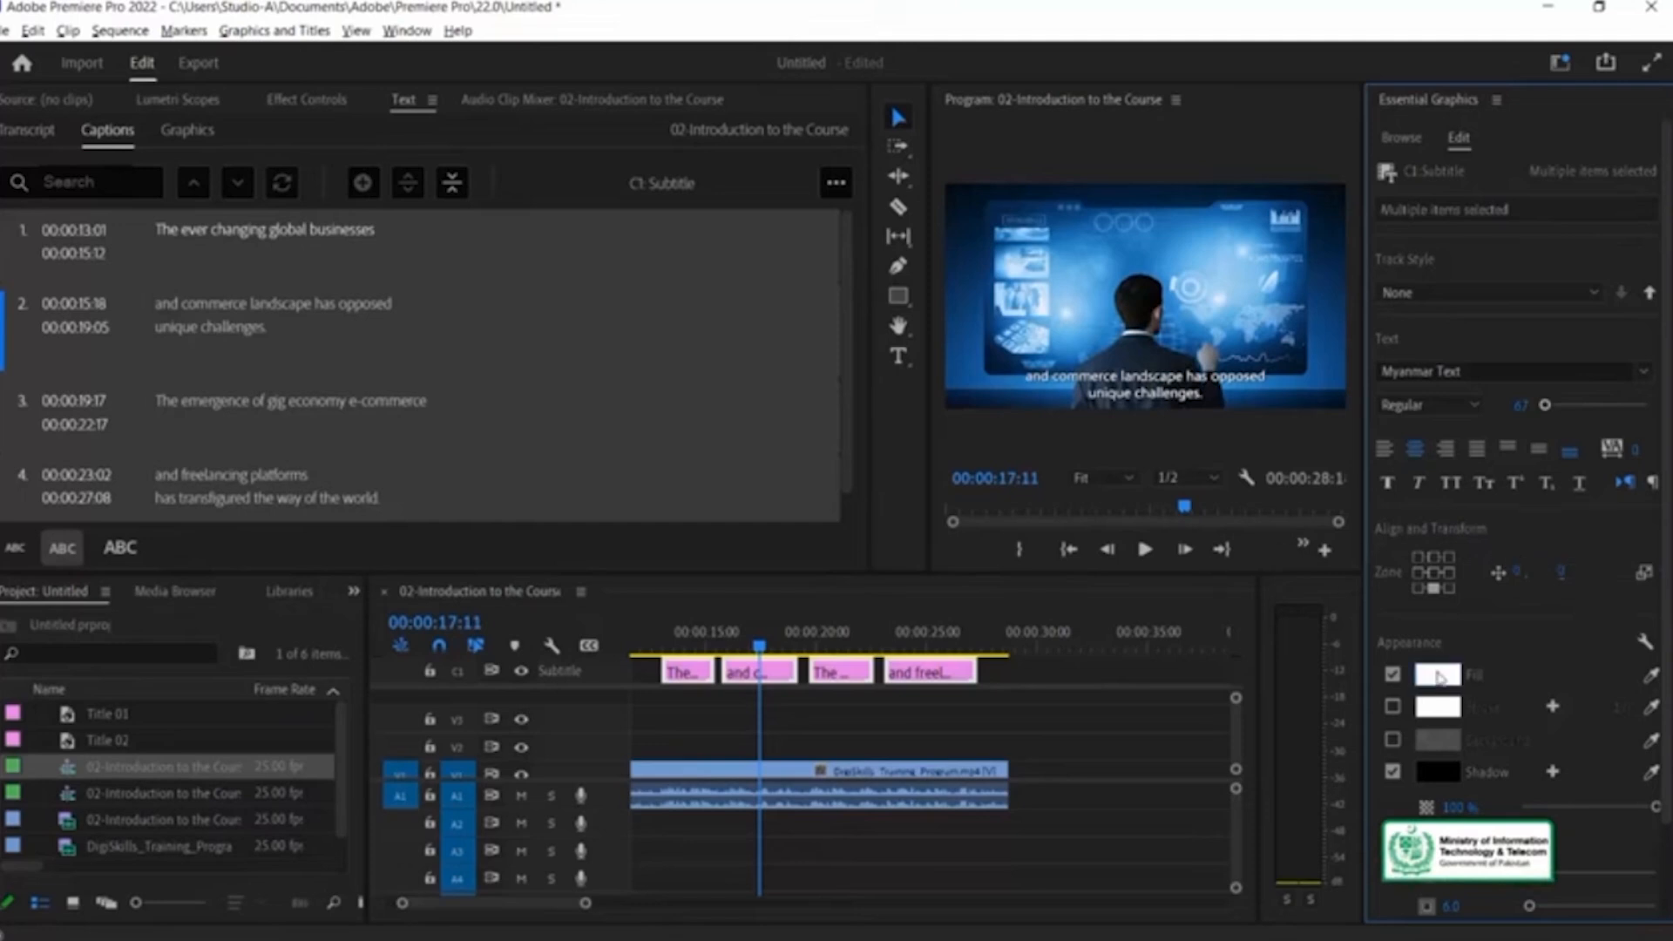
Try green and yellow fill colours on the captions and return the fill to white
{"action": "left_click", "coordinate": [1438, 675]}
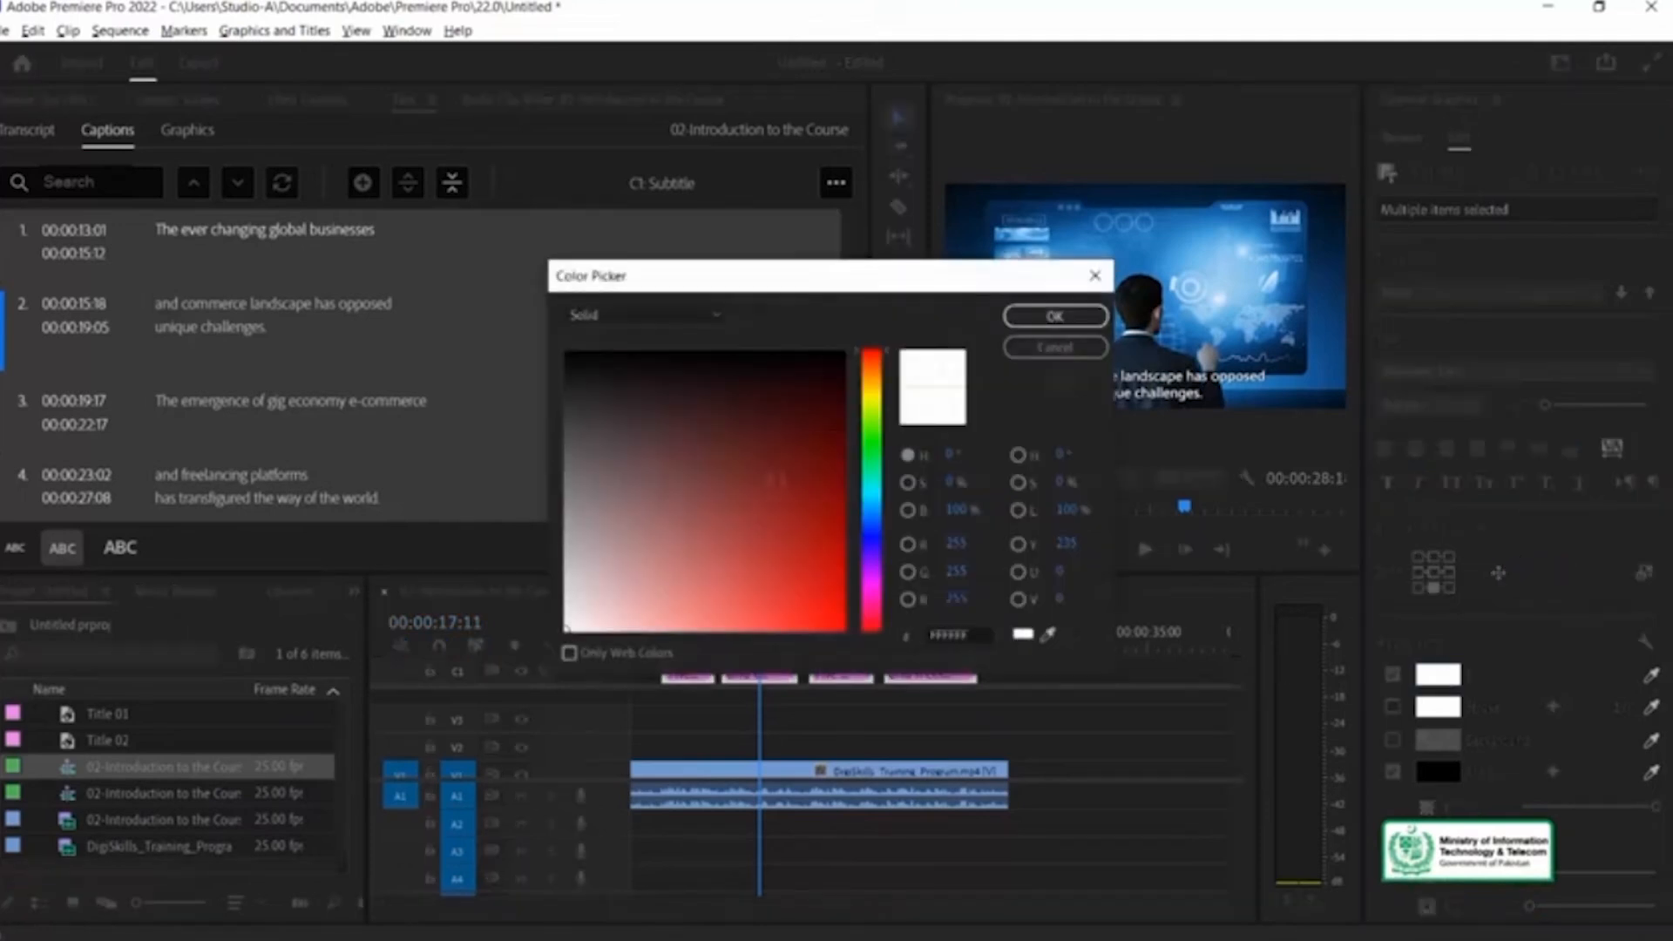
{"action": "left_click", "coordinate": [842, 570]}
{"action": "mouse_move", "coordinate": [872, 416]}
{"action": "left_mouse_down"}
{"action": "mouse_move", "coordinate": [871, 380]}
{"action": "mouse_move", "coordinate": [875, 422]}
{"action": "mouse_move", "coordinate": [795, 416]}
{"action": "mouse_move", "coordinate": [842, 534]}
{"action": "left_mouse_up"}
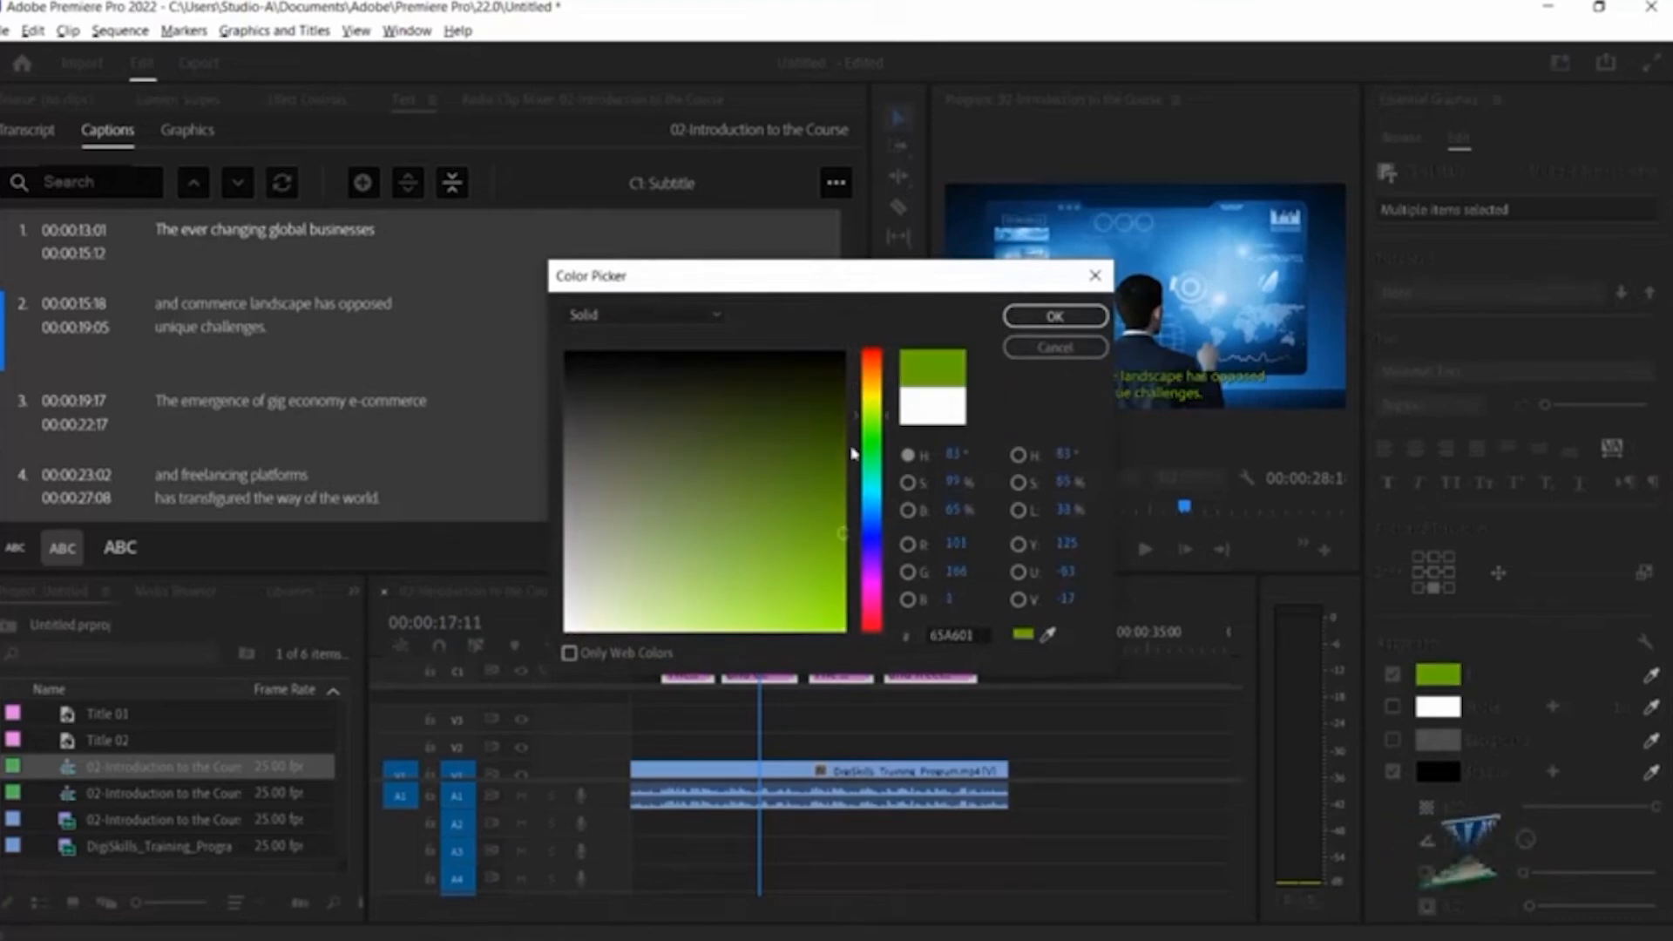
{"action": "left_click", "coordinate": [879, 404]}
{"action": "left_click_drag", "start_coordinate": [878, 408], "coordinate": [876, 407]}
{"action": "mouse_move", "coordinate": [869, 402]}
{"action": "left_mouse_down"}
{"action": "mouse_move", "coordinate": [868, 427]}
{"action": "mouse_move", "coordinate": [869, 383]}
{"action": "mouse_move", "coordinate": [868, 400]}
{"action": "left_mouse_up"}
{"action": "mouse_move", "coordinate": [820, 539]}
{"action": "left_mouse_down"}
{"action": "mouse_move", "coordinate": [694, 549]}
{"action": "mouse_move", "coordinate": [706, 628]}
{"action": "left_mouse_up"}
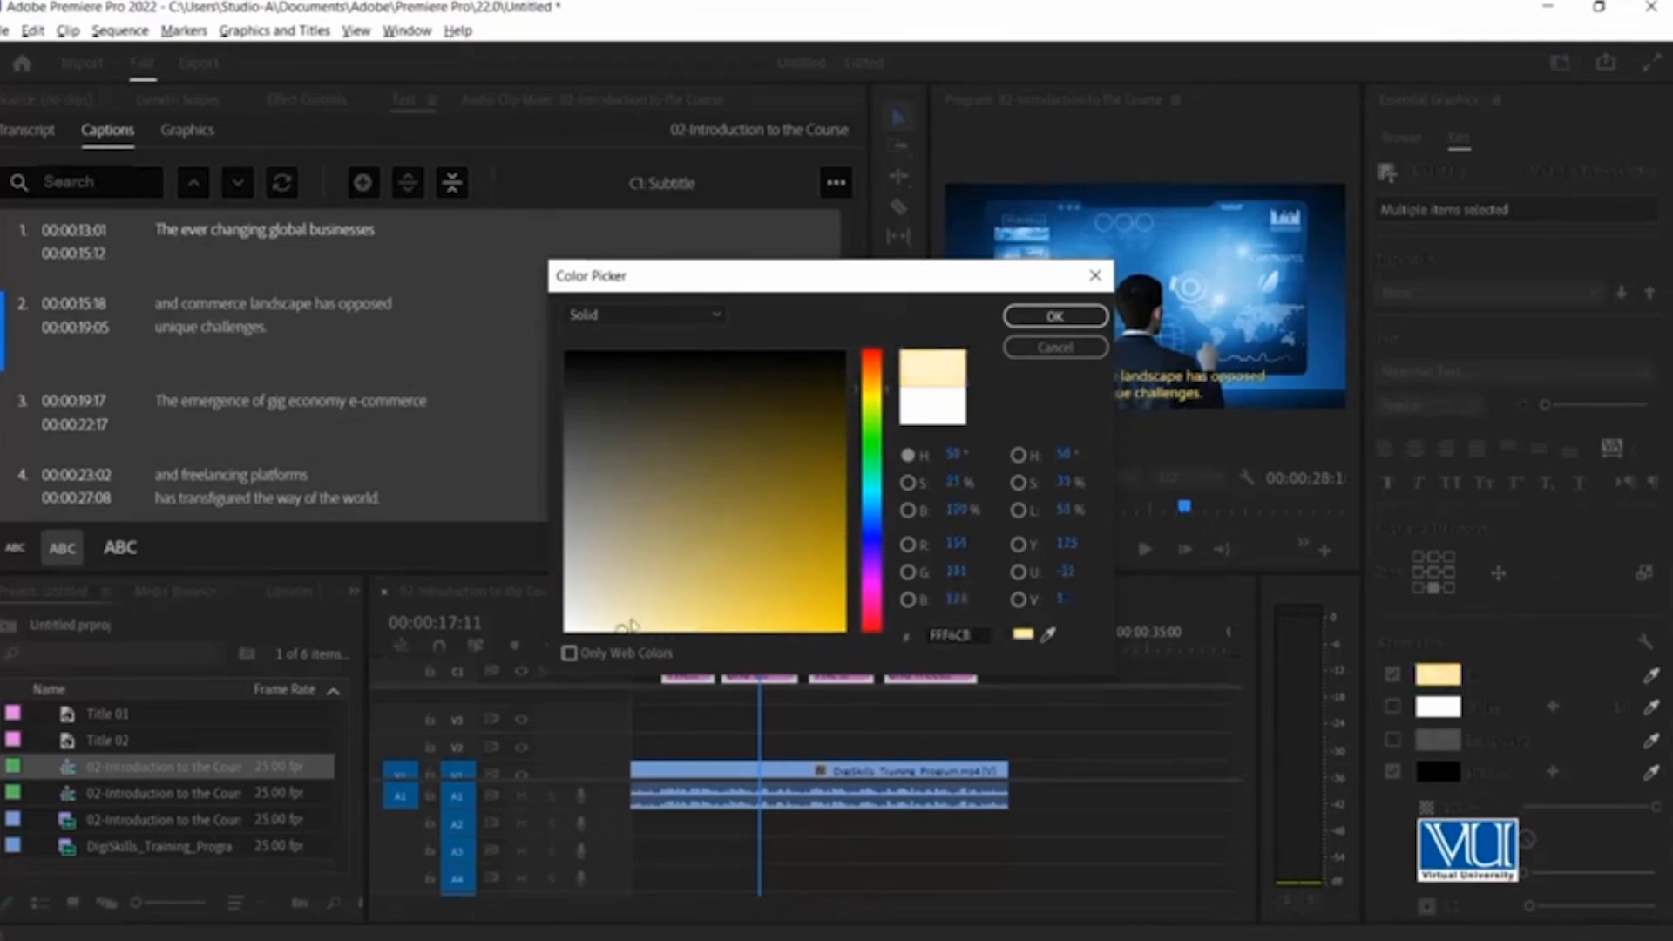
{"action": "left_click", "coordinate": [1054, 316]}
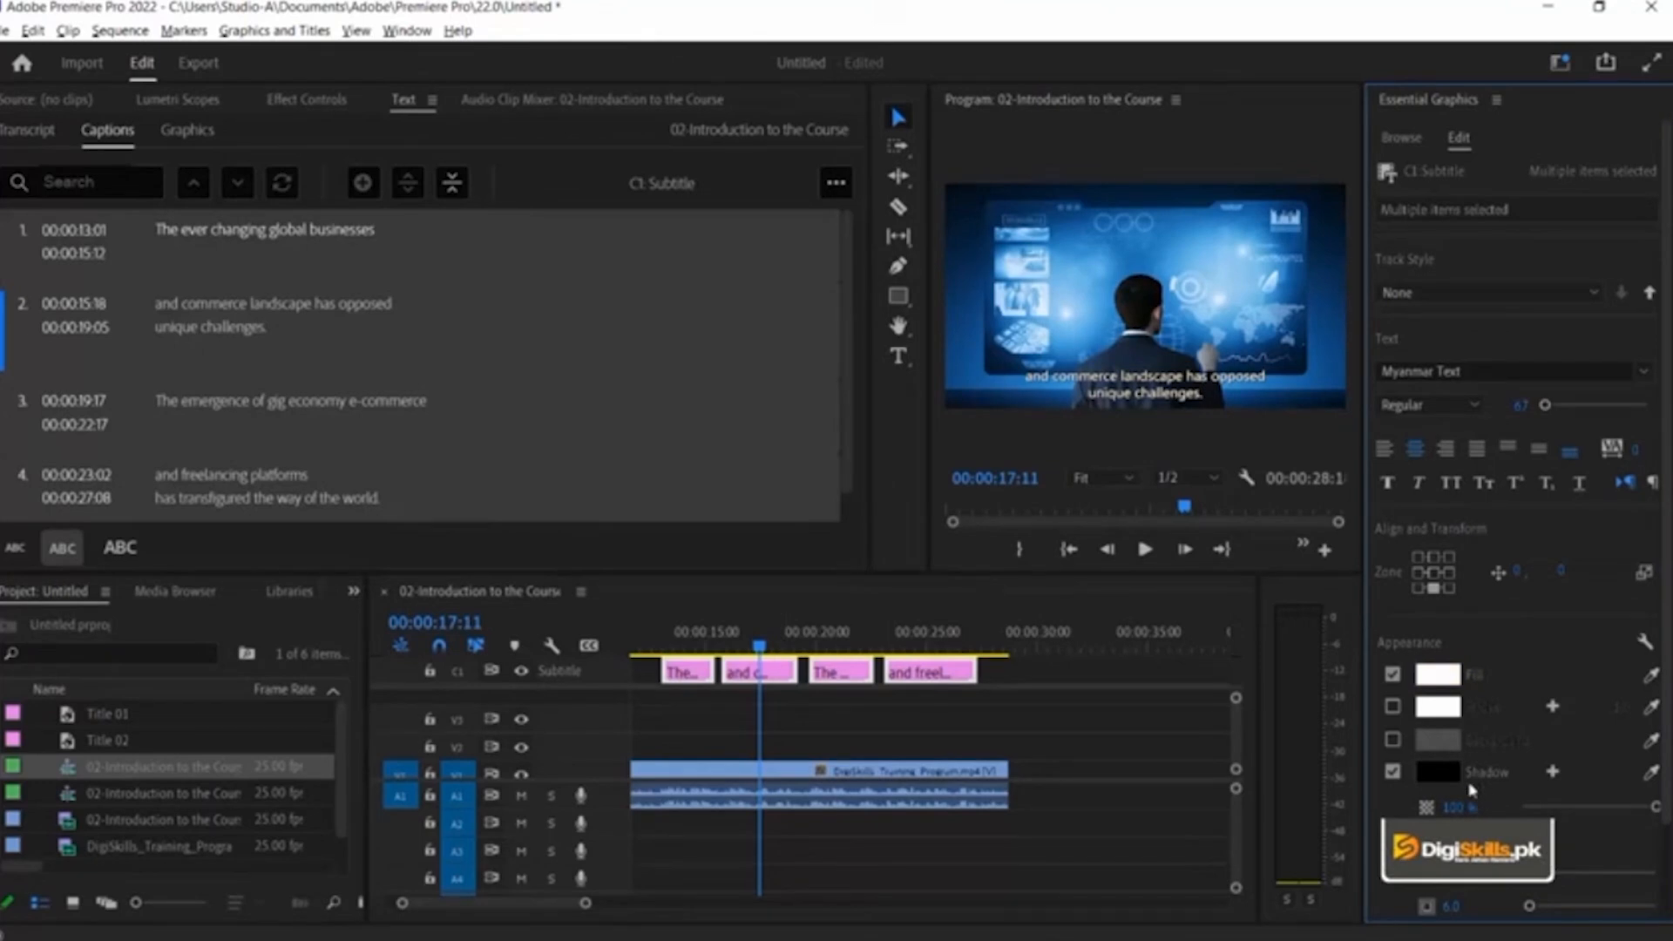
Place the playhead at 00:00:14:06 and delete all four captions from the subtitle track
{"action": "scroll", "coordinate": [1516, 523], "scroll_direction": "down", "scroll_amount": 3}
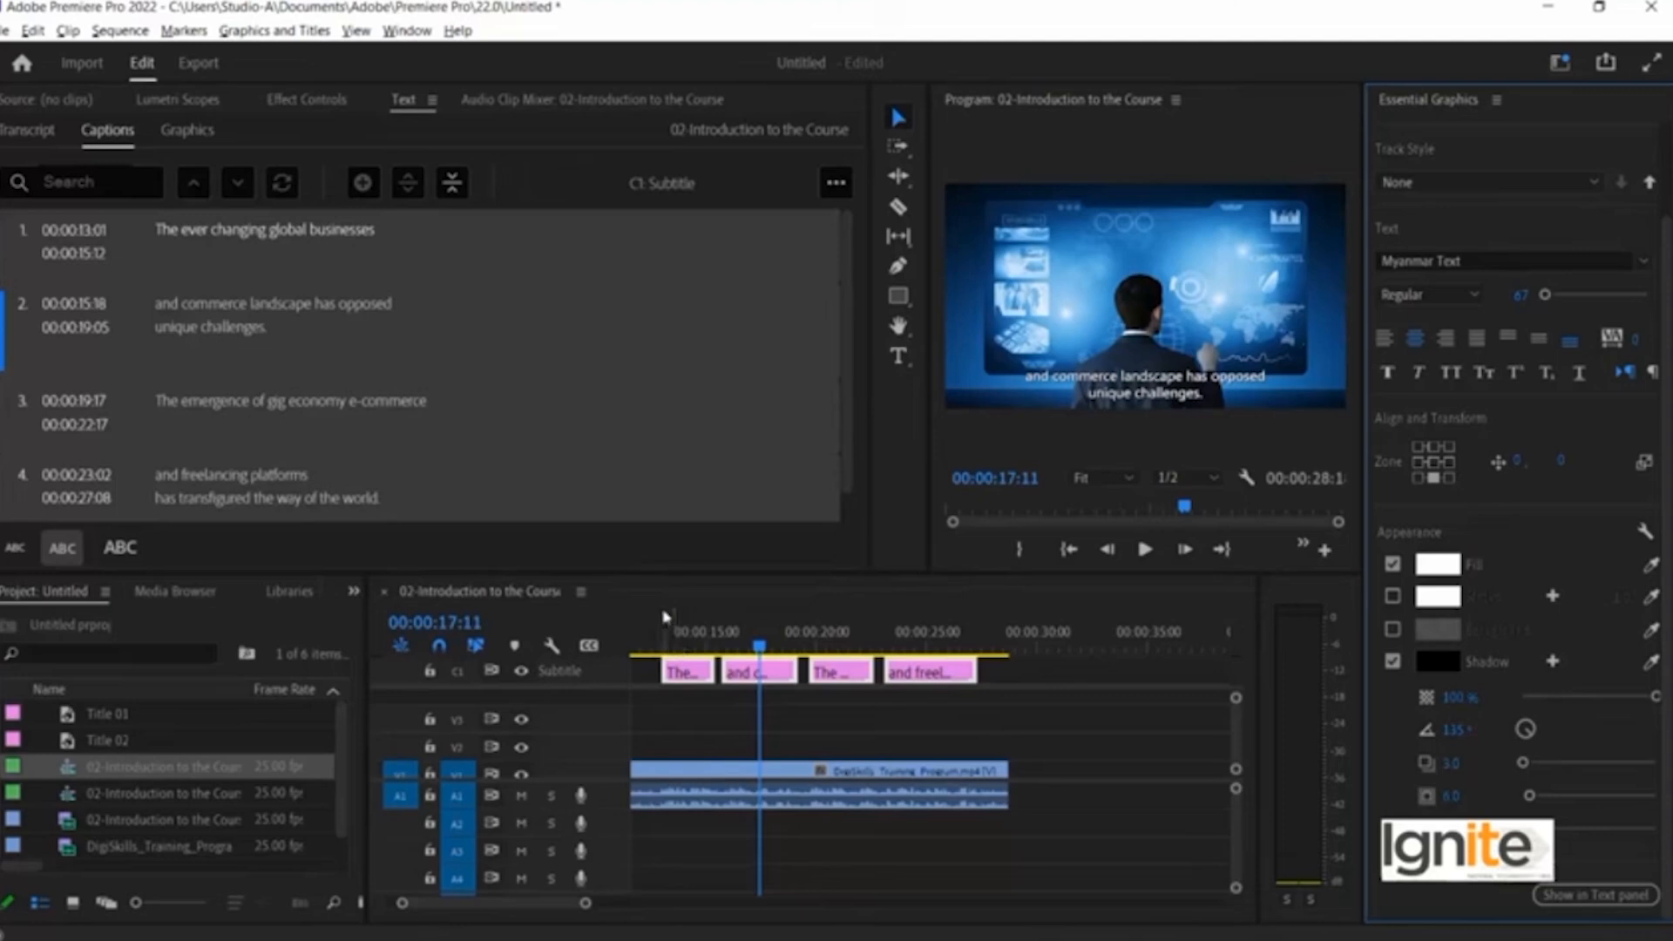
{"action": "left_click", "coordinate": [679, 642]}
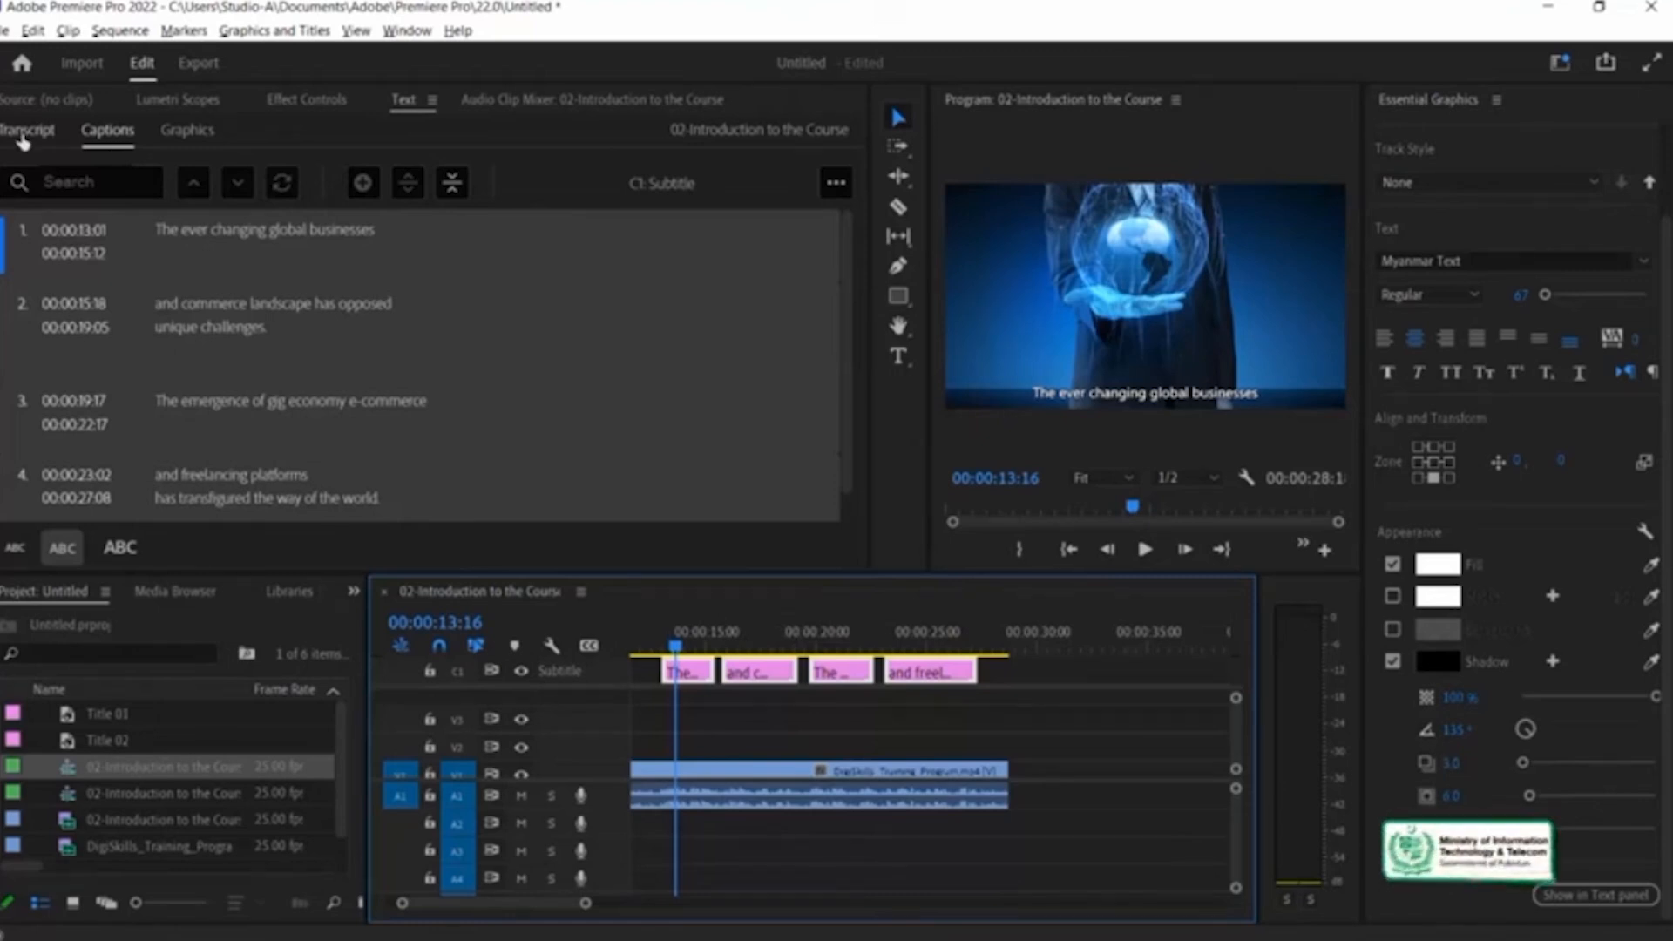
{"action": "left_click", "coordinate": [690, 644]}
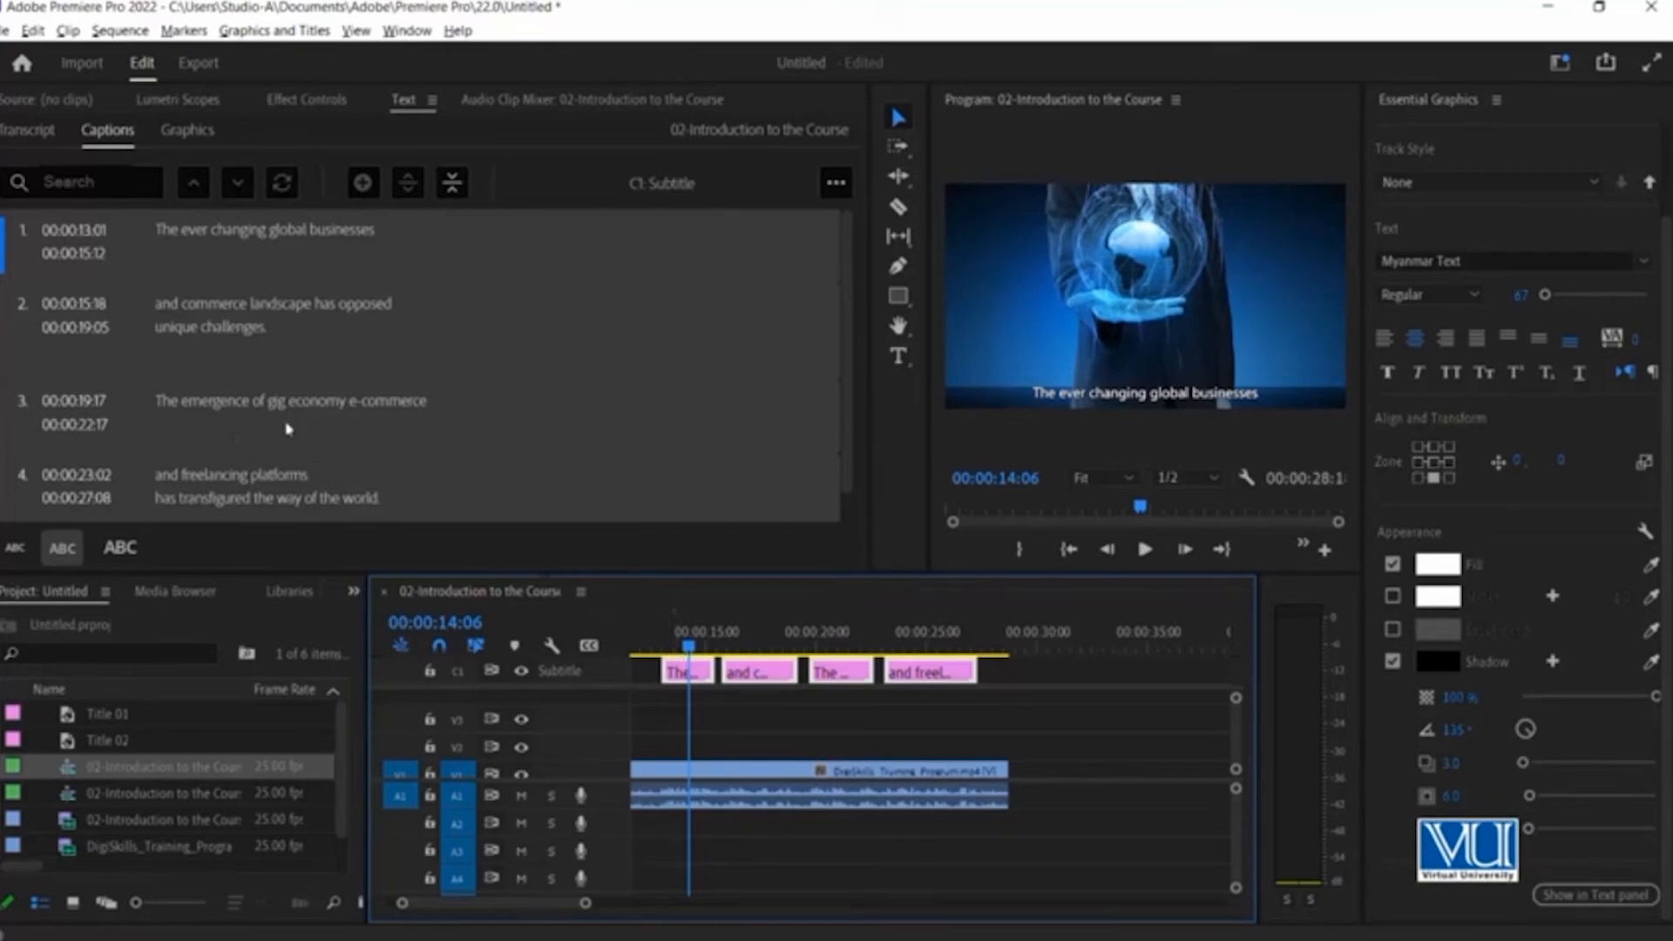
{"action": "left_click", "coordinate": [507, 183]}
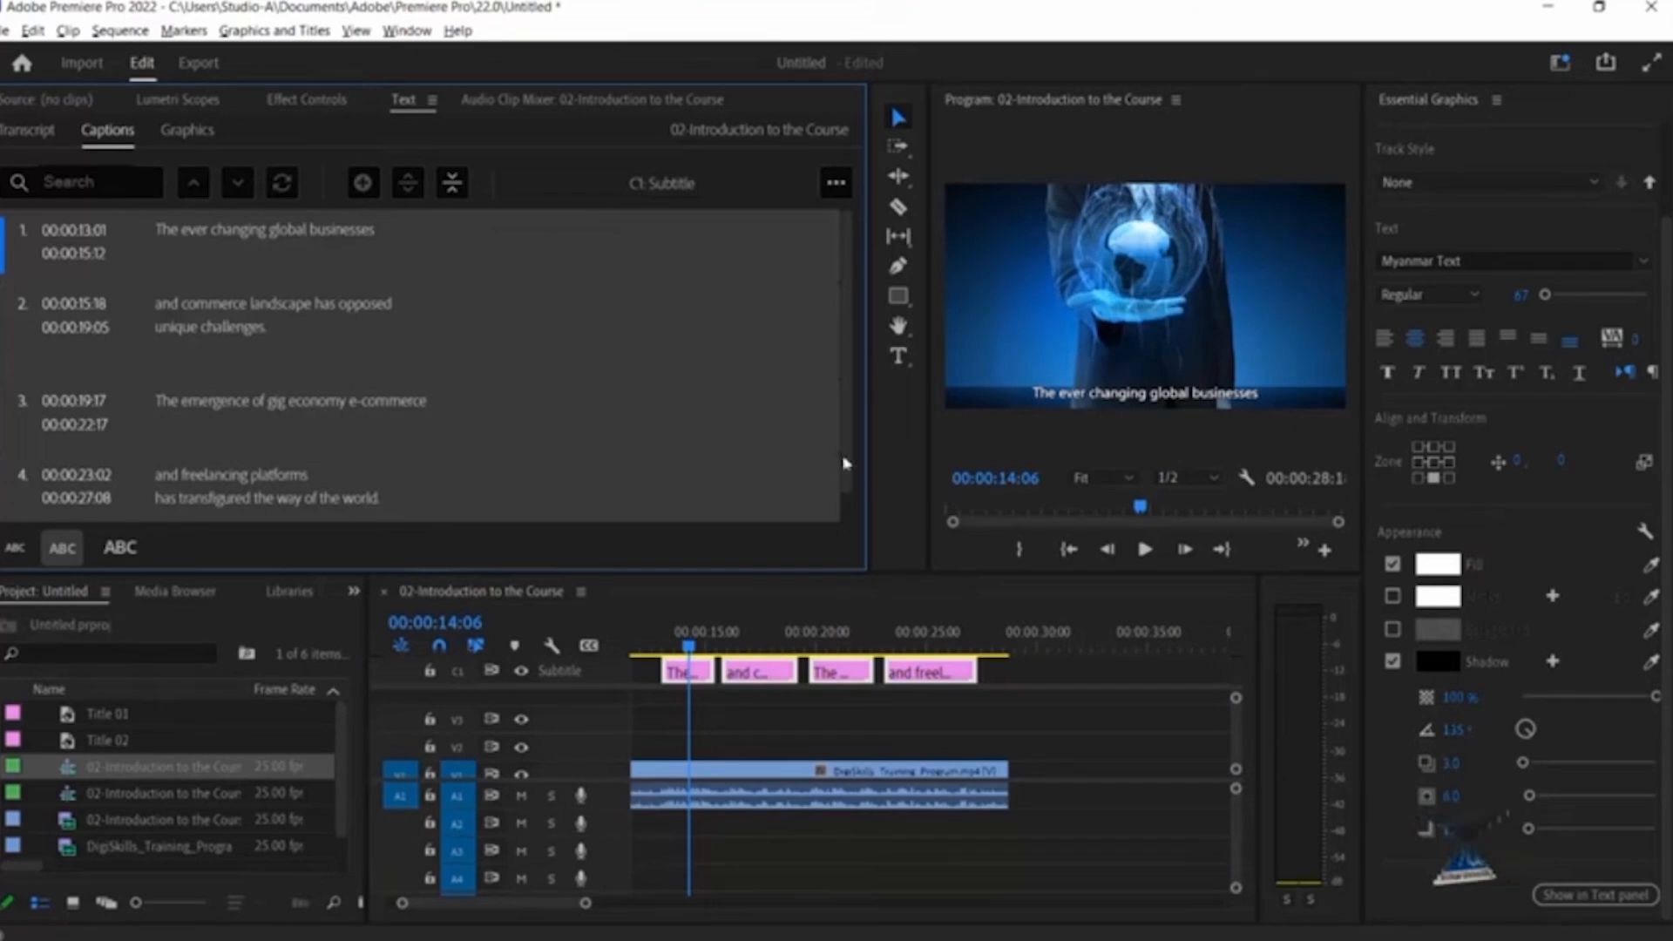
{"action": "left_click_drag", "start_coordinate": [999, 696], "coordinate": [670, 688]}
{"action": "key", "text": "Delete"}
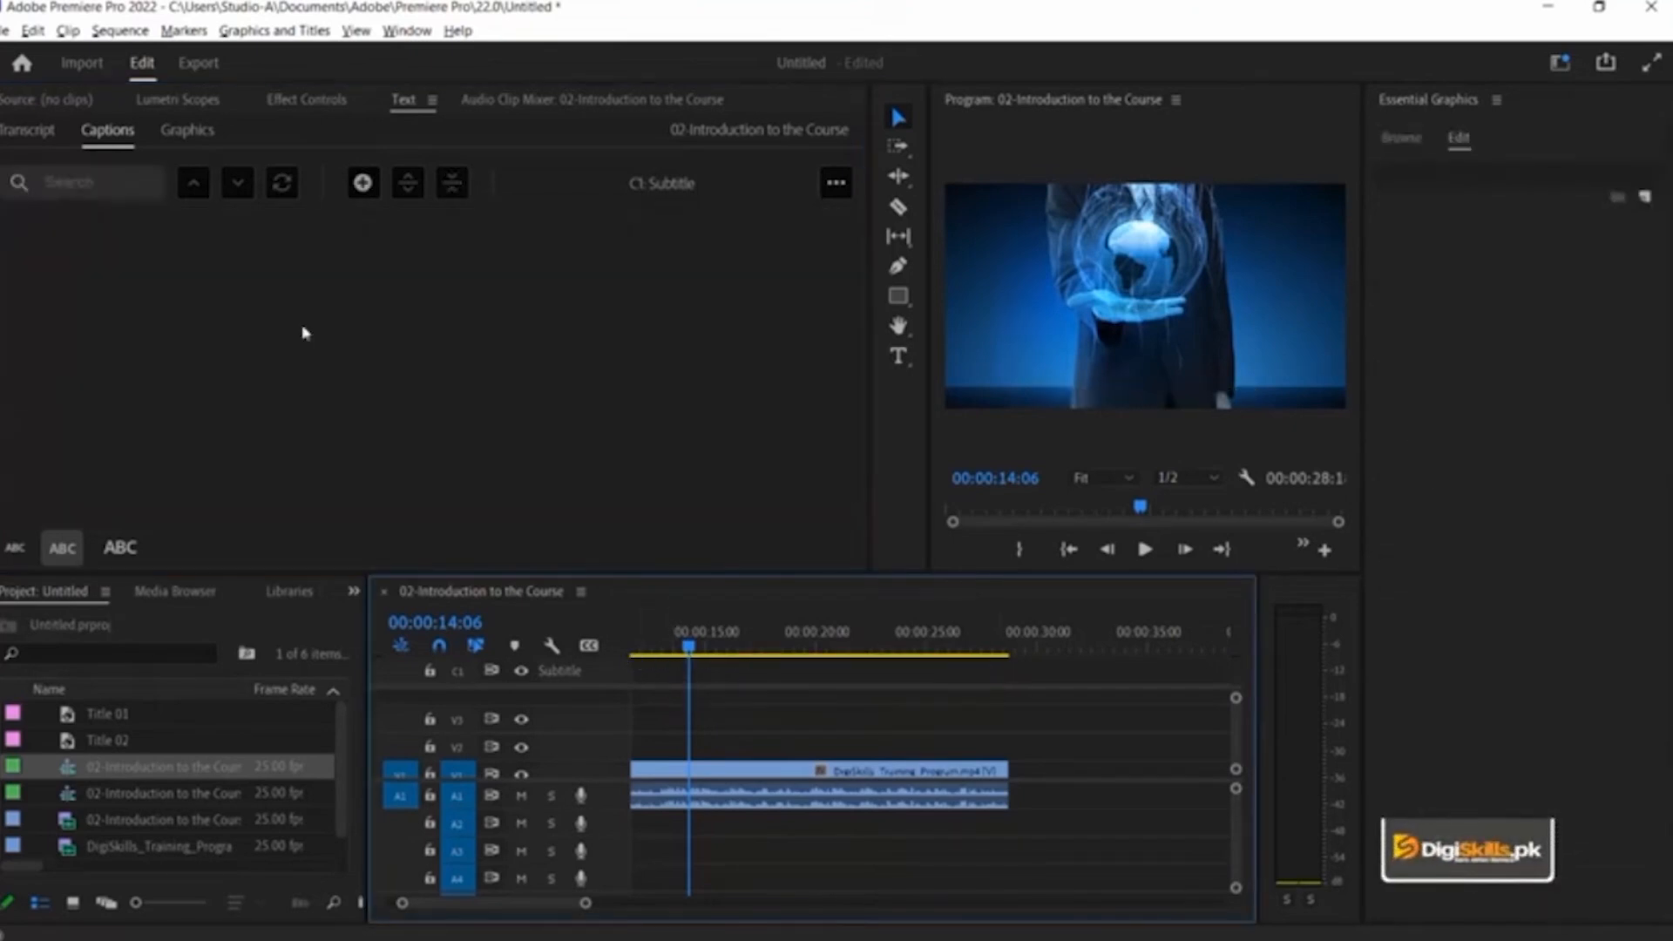
Add a new caption segment at 00:00:14:06 with the text "Hello"
{"action": "left_click", "coordinate": [221, 283]}
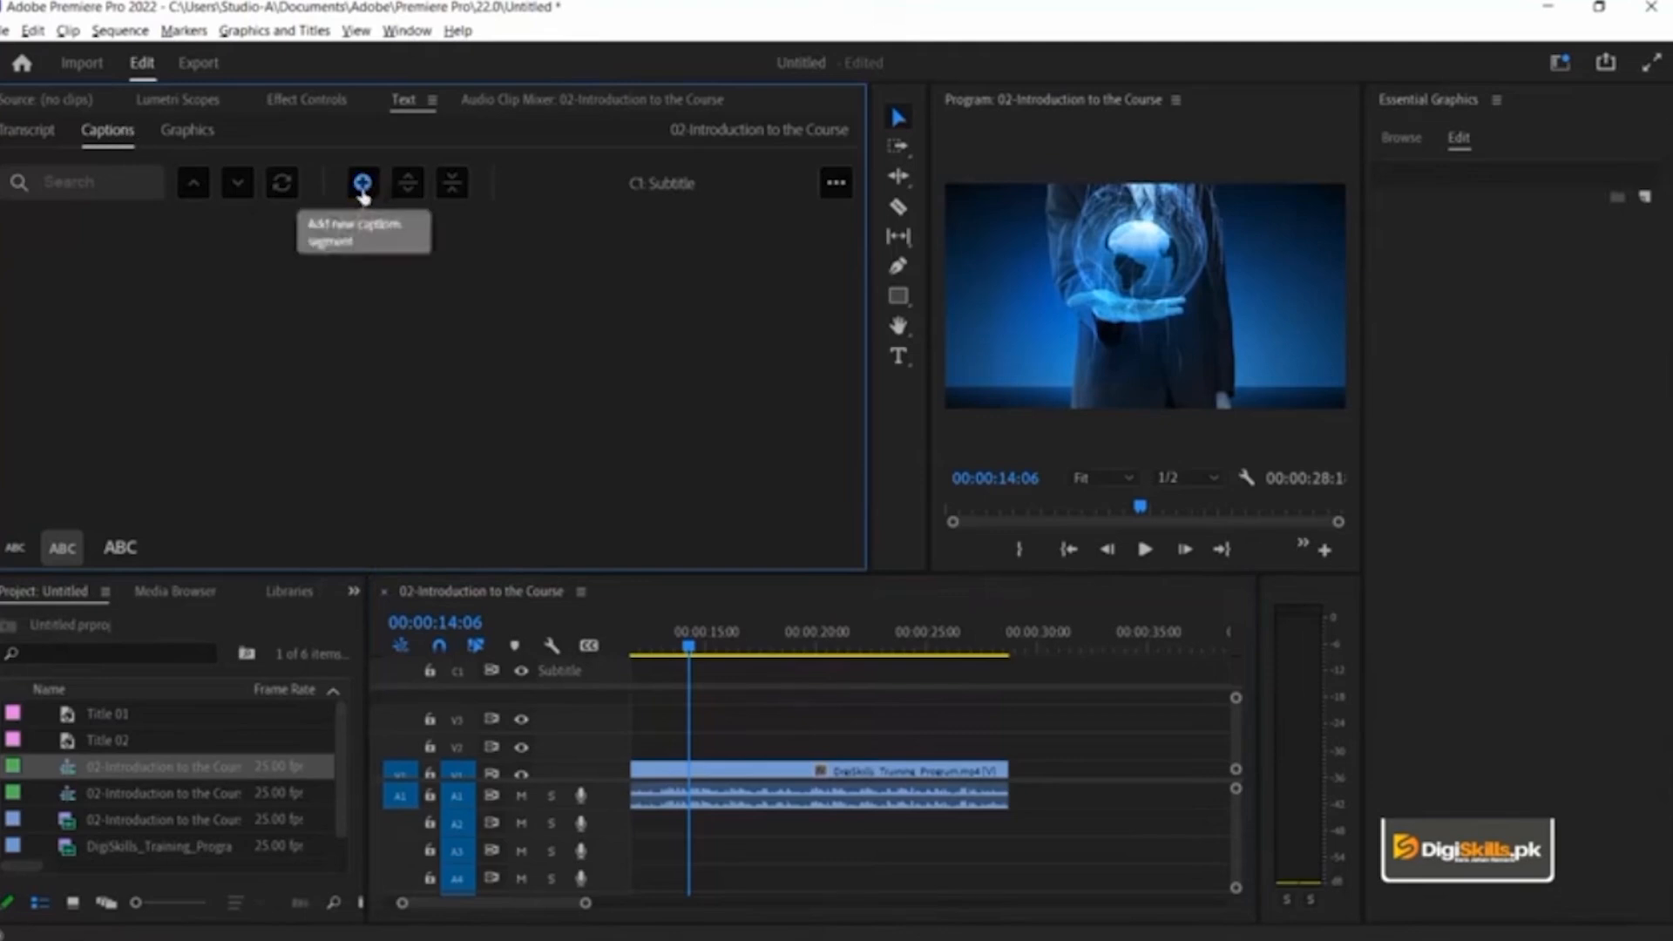
{"action": "left_click", "coordinate": [364, 188]}
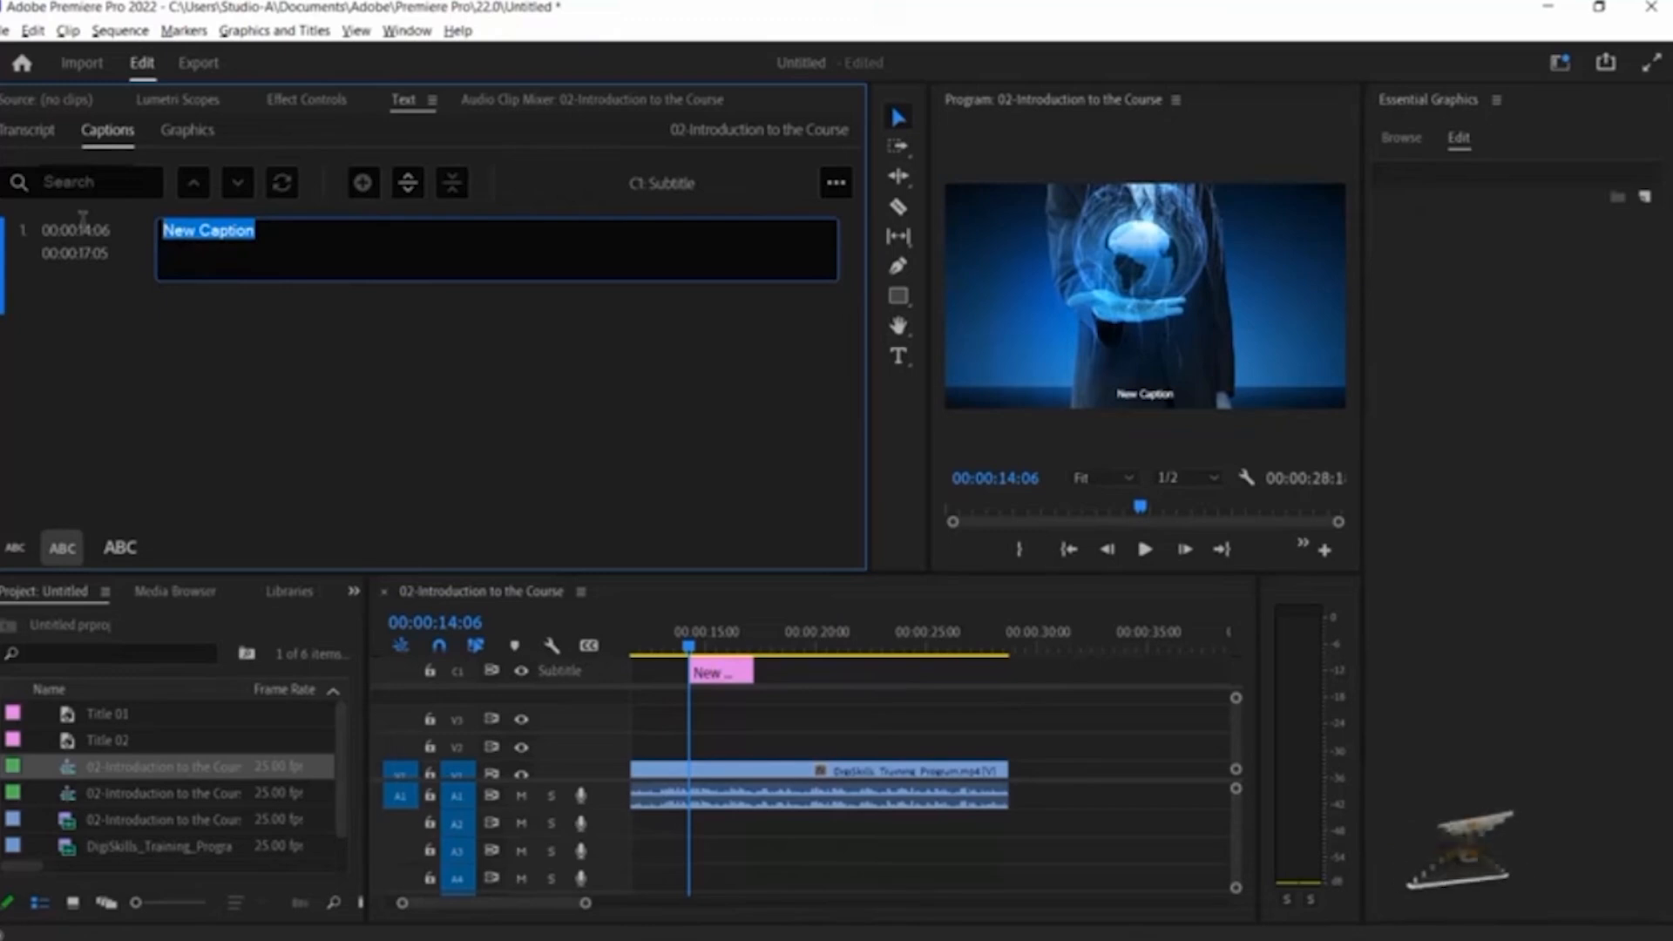
{"action": "type", "text": "Hello"}
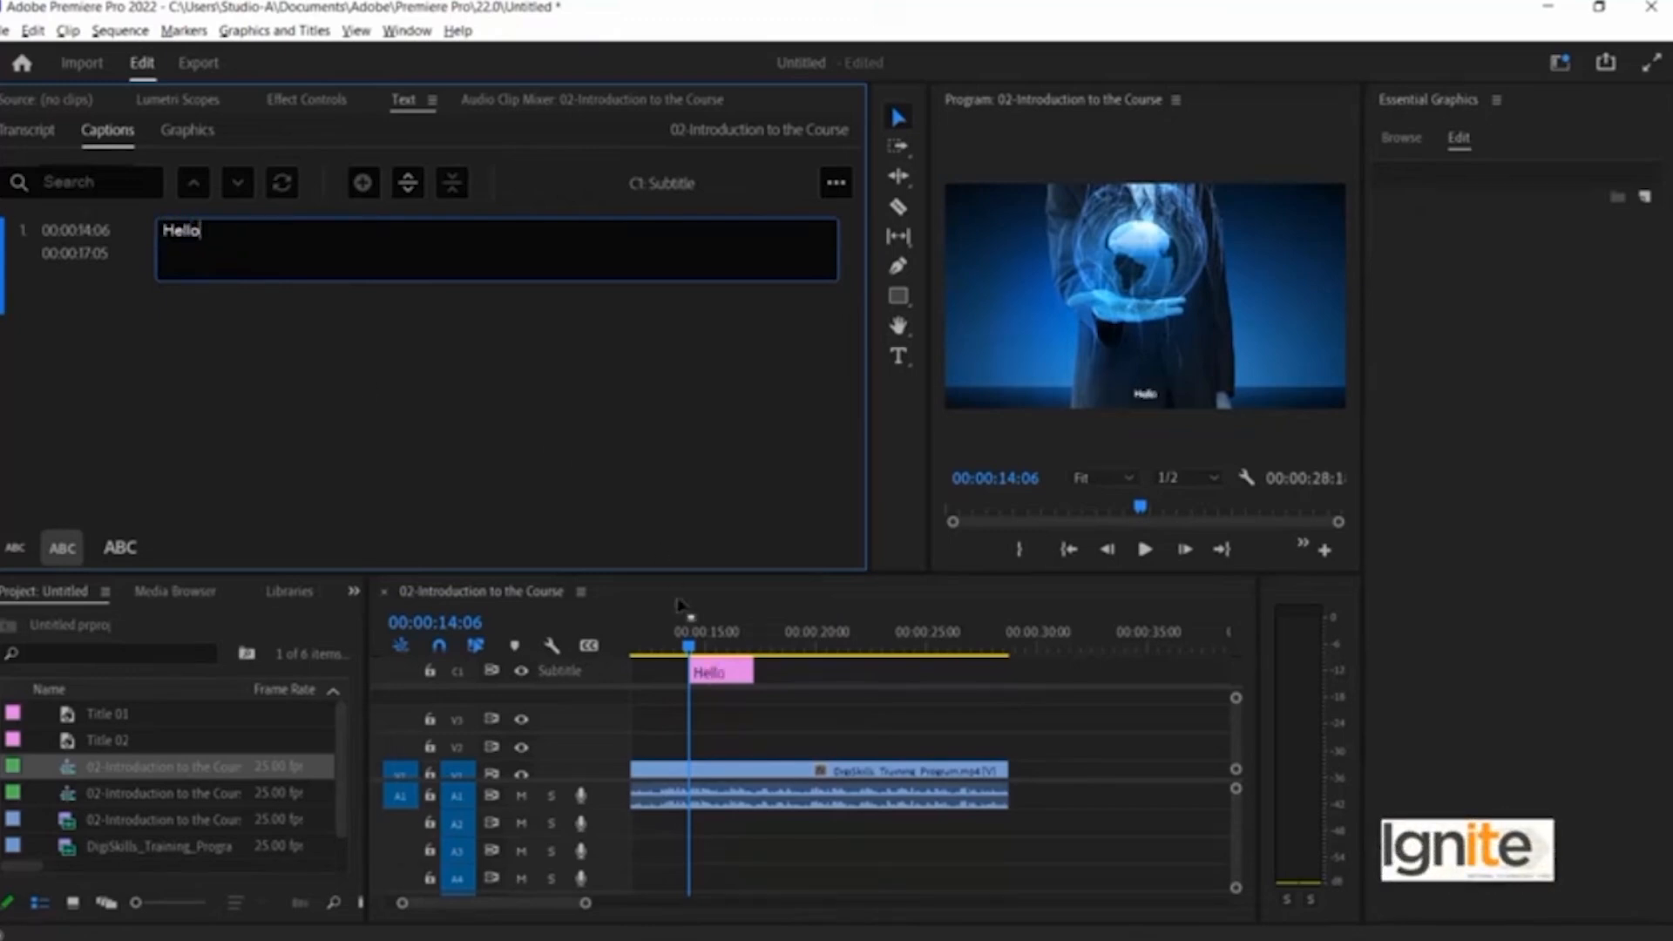
Play from the start of the "Hello" caption, trim its end to 00:00:15:15 and stop playback at 00:00:16:01
{"action": "left_click", "coordinate": [706, 647]}
{"action": "left_click_drag", "start_coordinate": [703, 642], "coordinate": [689, 640]}
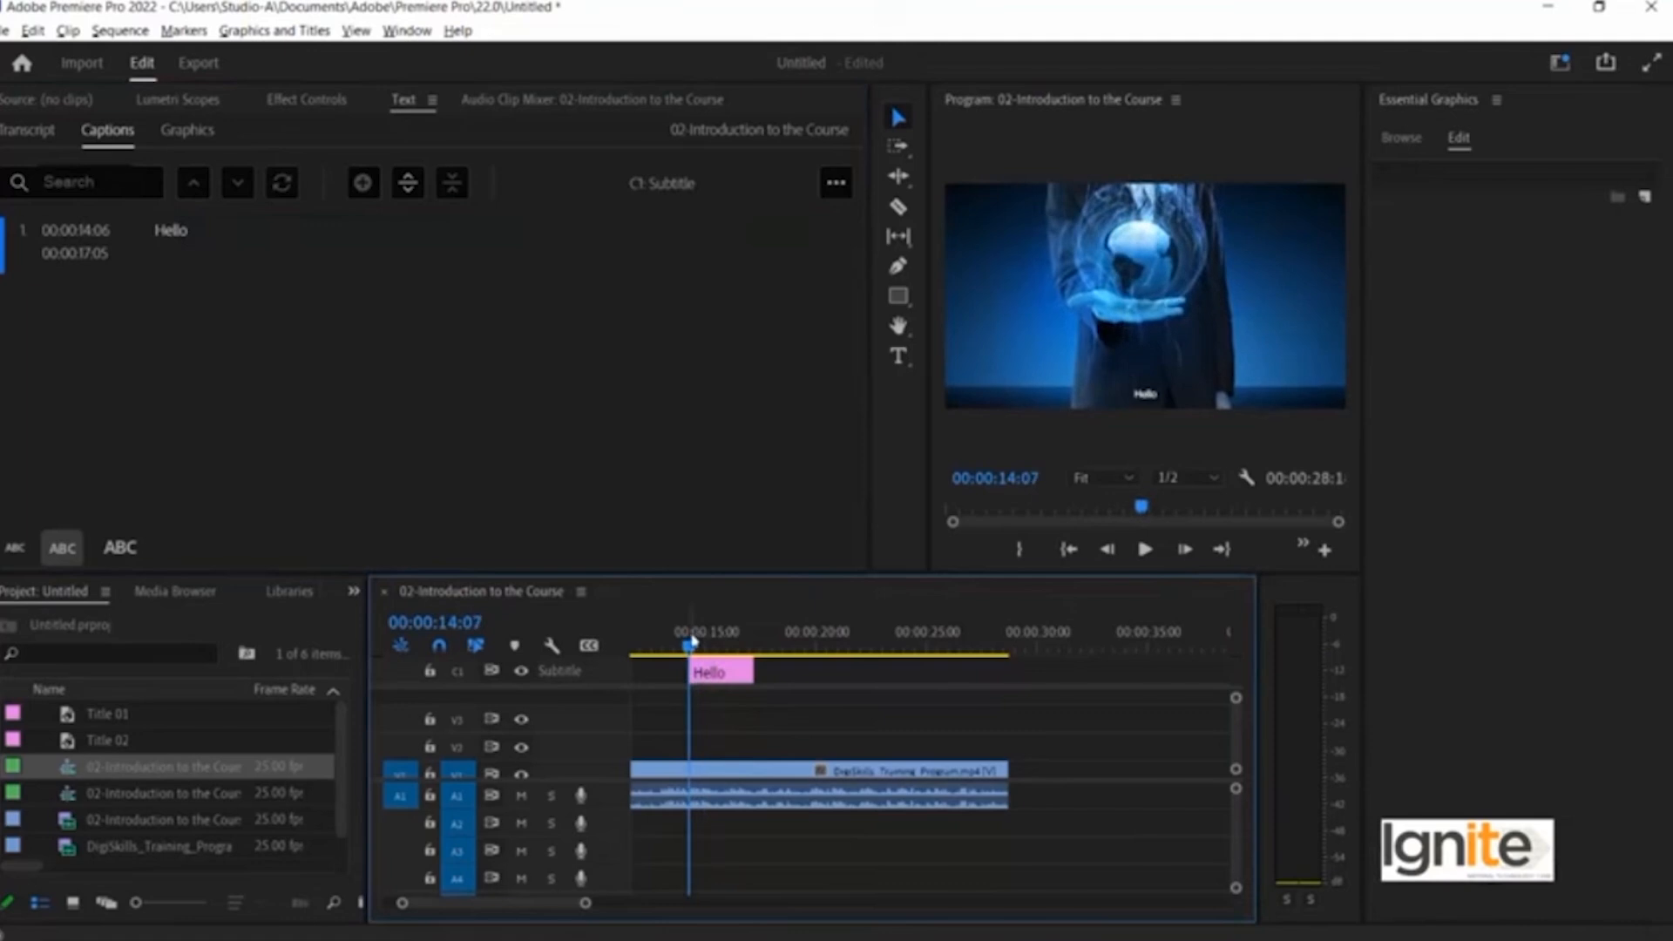
{"action": "key", "text": "equal"}
{"action": "key", "text": "space"}
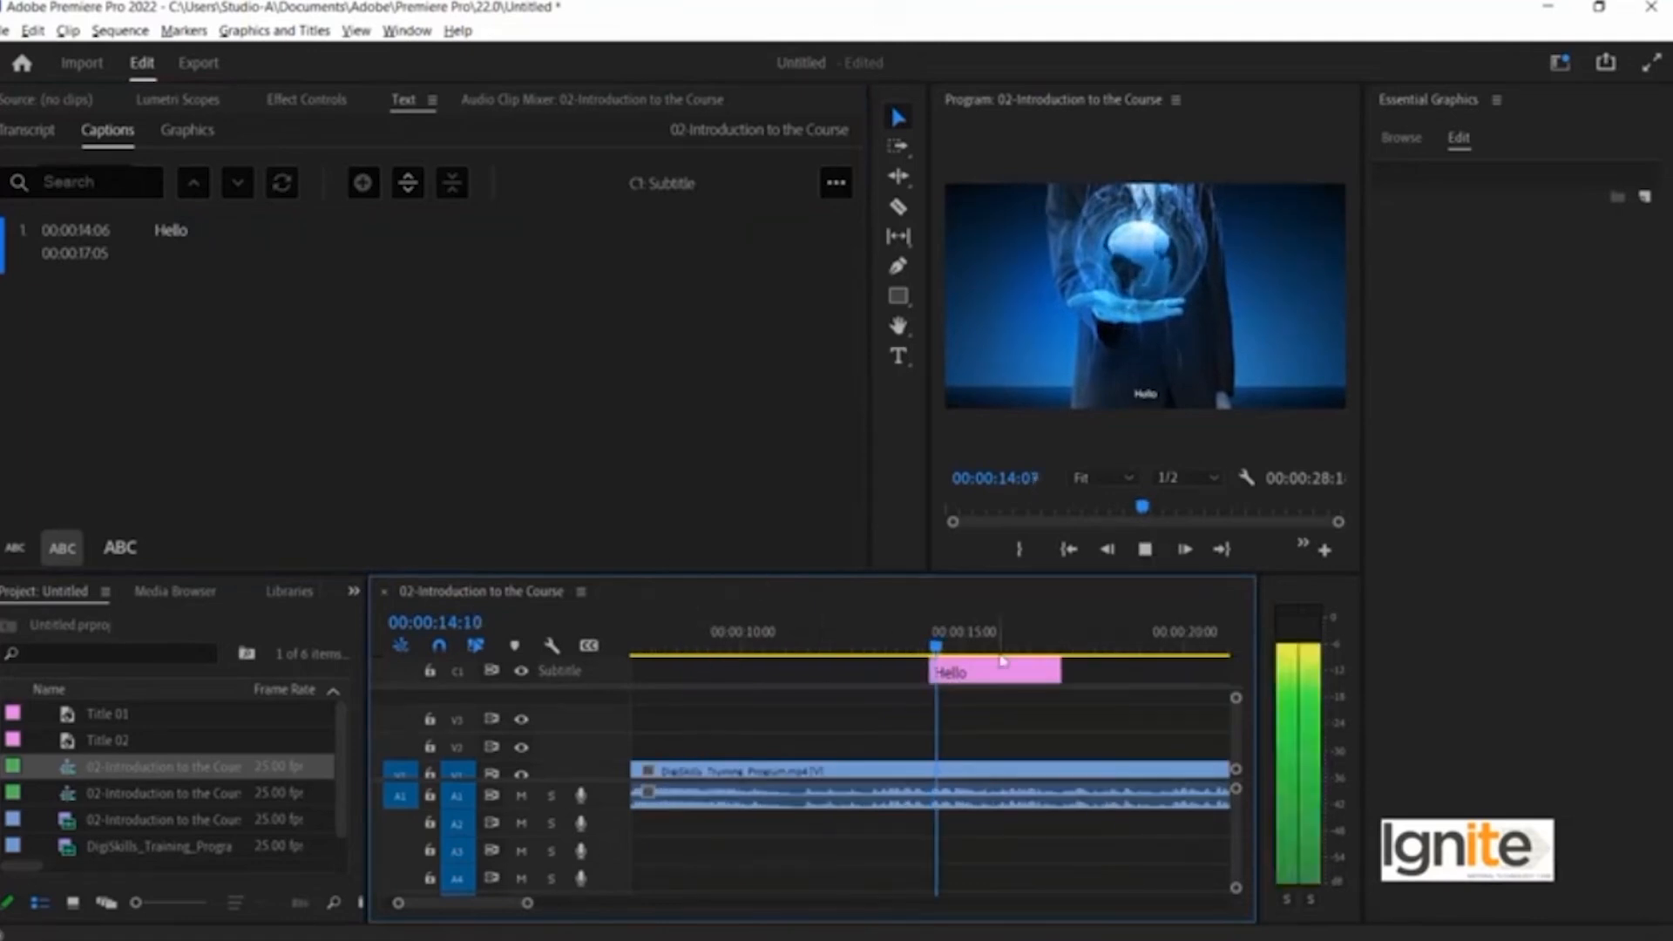
{"action": "left_click_drag", "start_coordinate": [1058, 672], "coordinate": [990, 672]}
{"action": "key", "text": "space"}
{"action": "key", "text": "space"}
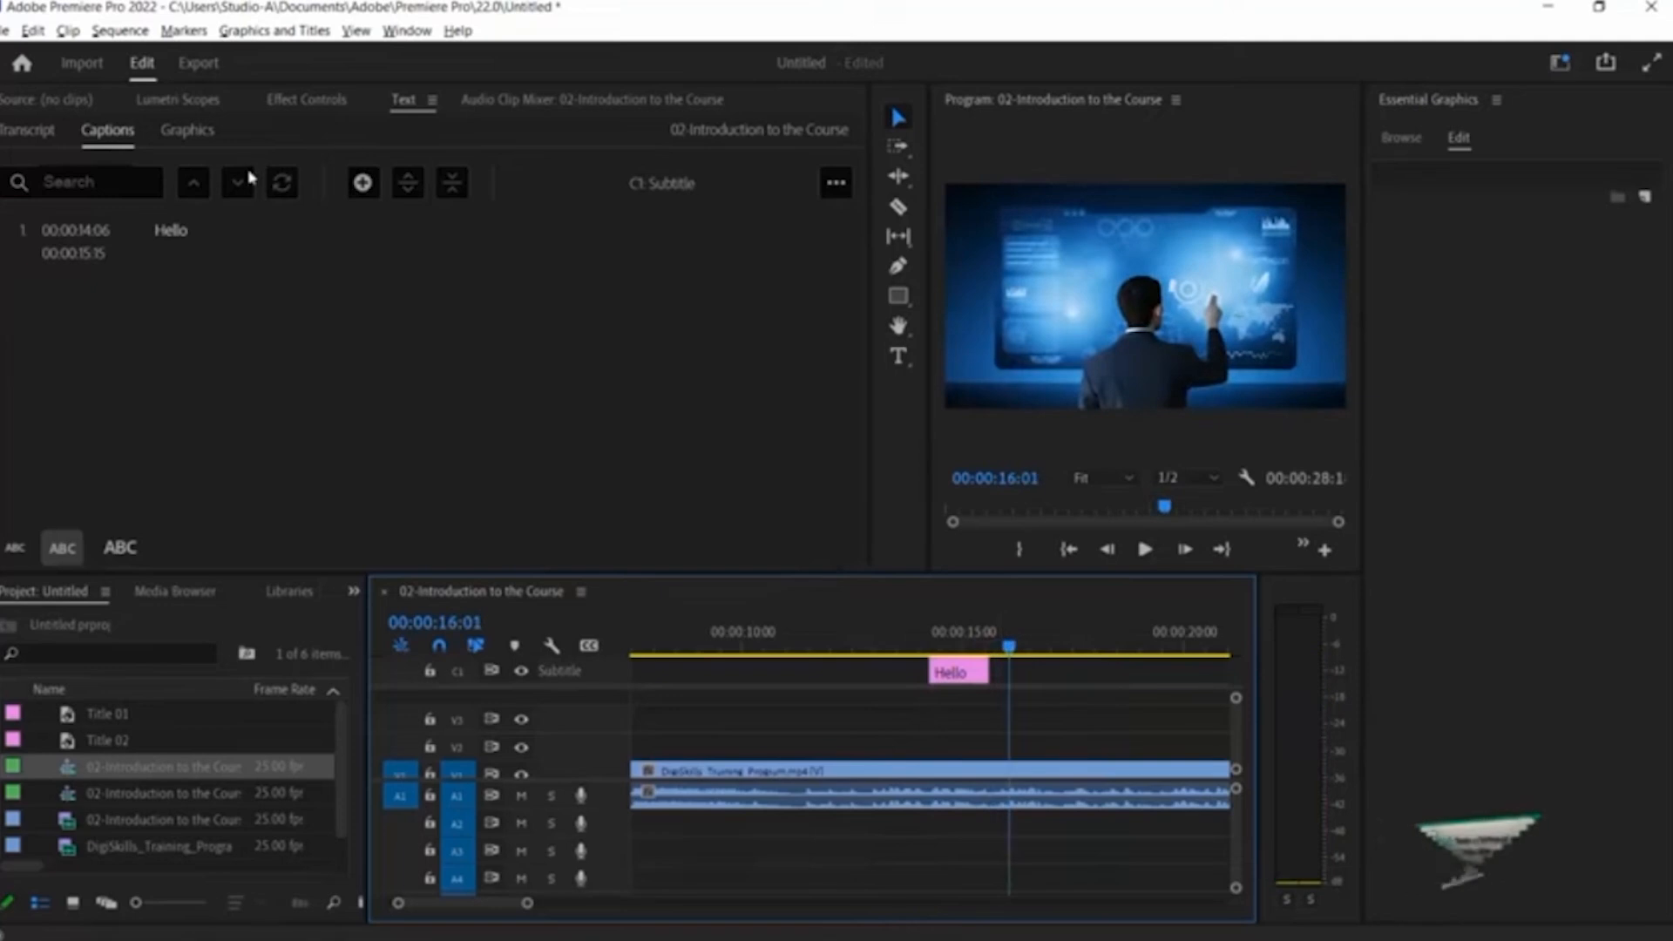
Add a second caption segment at 00:00:16:01 with the text "Welcome to Virtual University"
{"action": "left_click", "coordinate": [362, 182]}
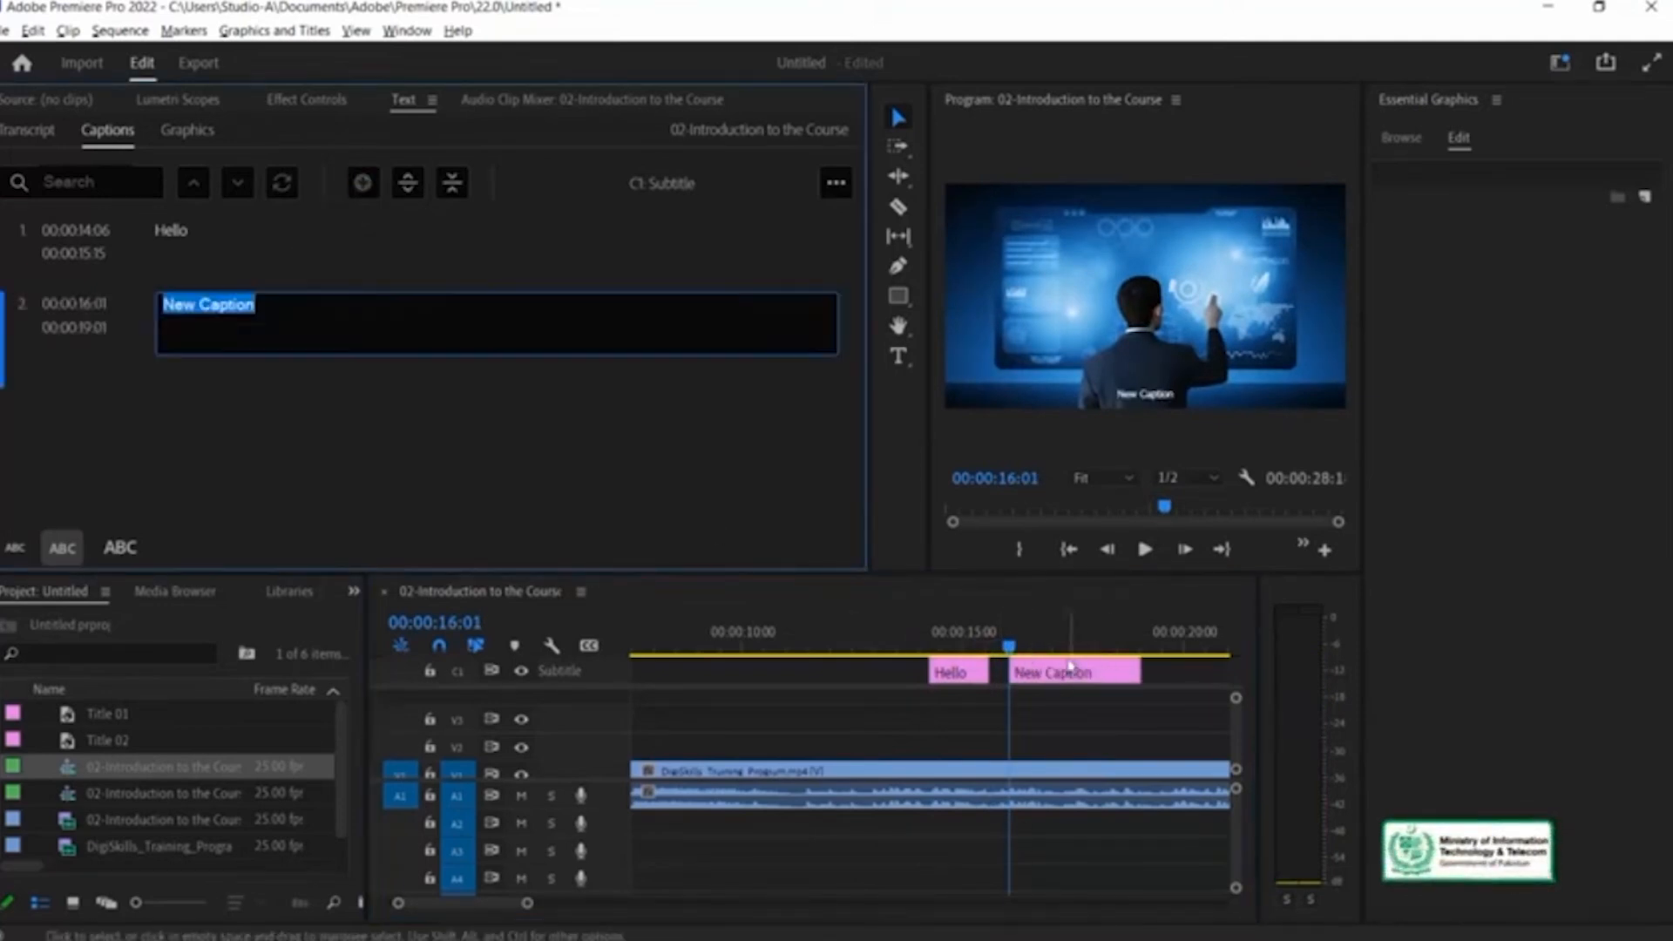
{"action": "type", "text": "Welcome"}
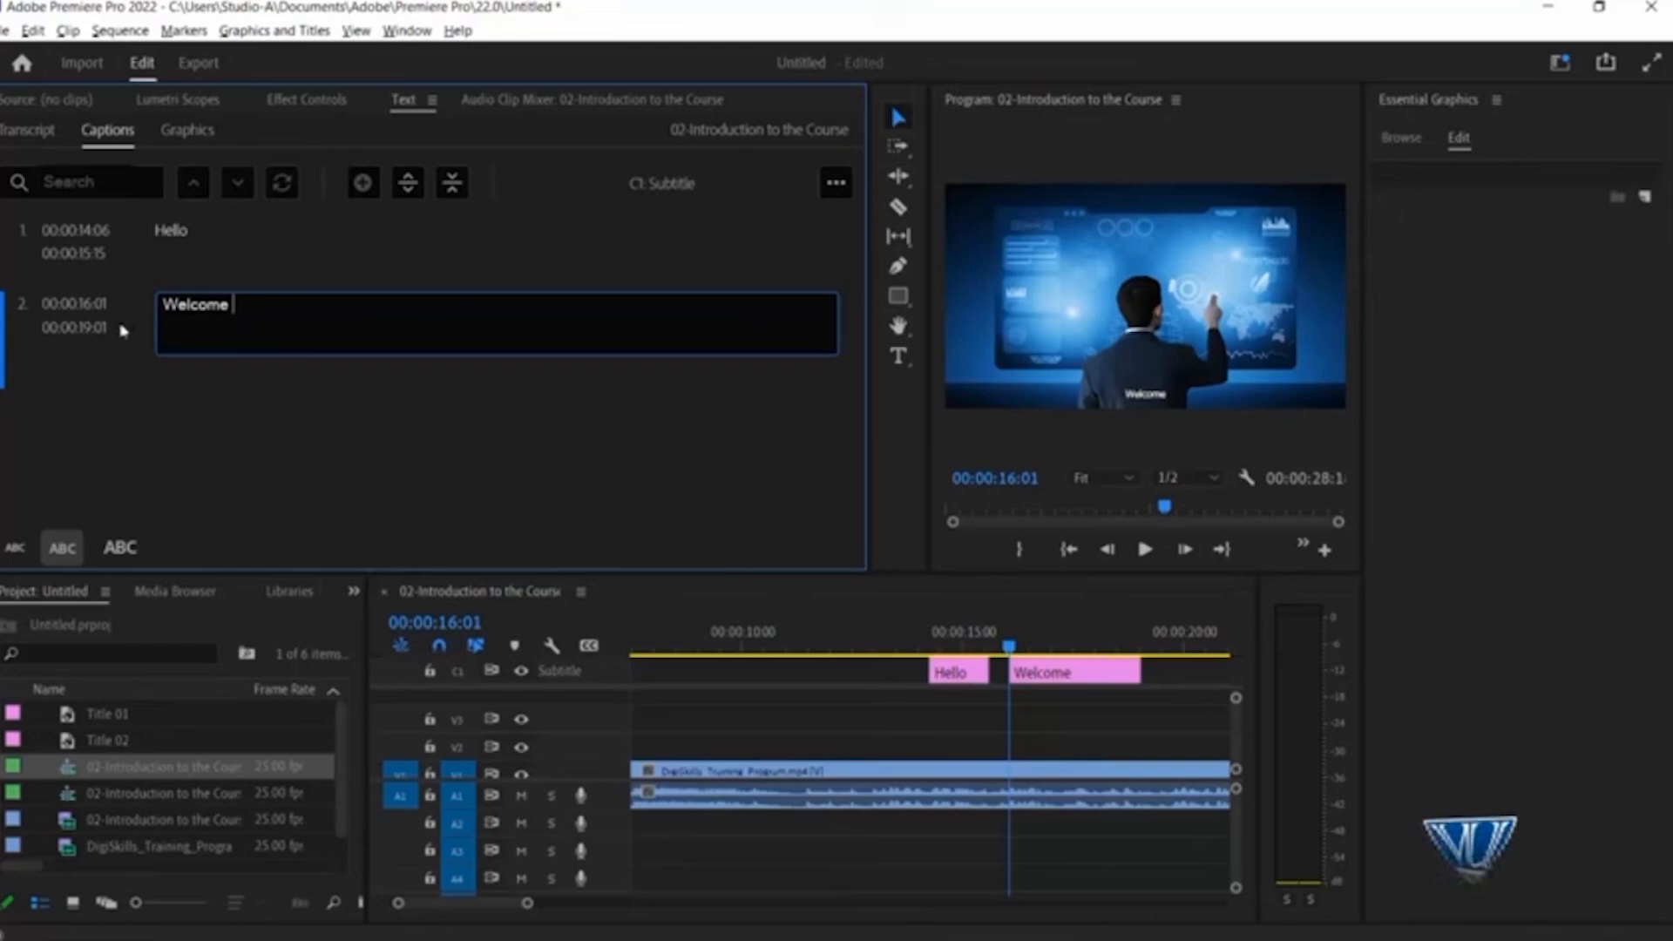
{"action": "type", "text": "to Virtual Unive"}
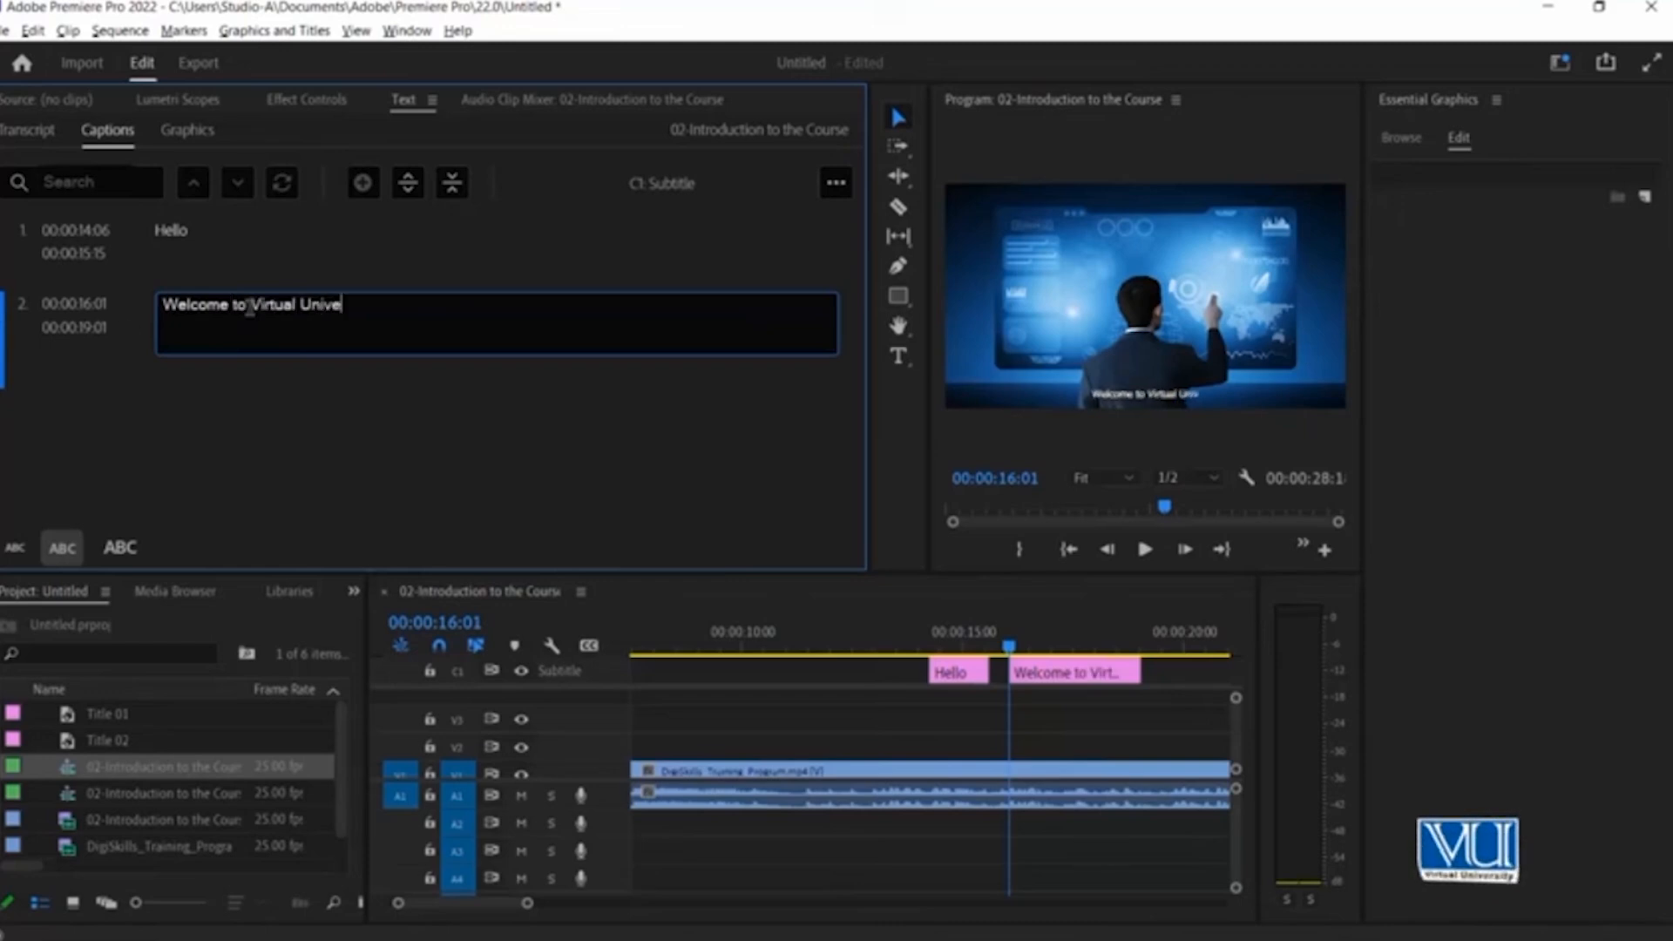
Play the sequence from just before the "Hello" caption to review both captions, and stop at 00:00:19:15
{"action": "left_click", "coordinate": [916, 635]}
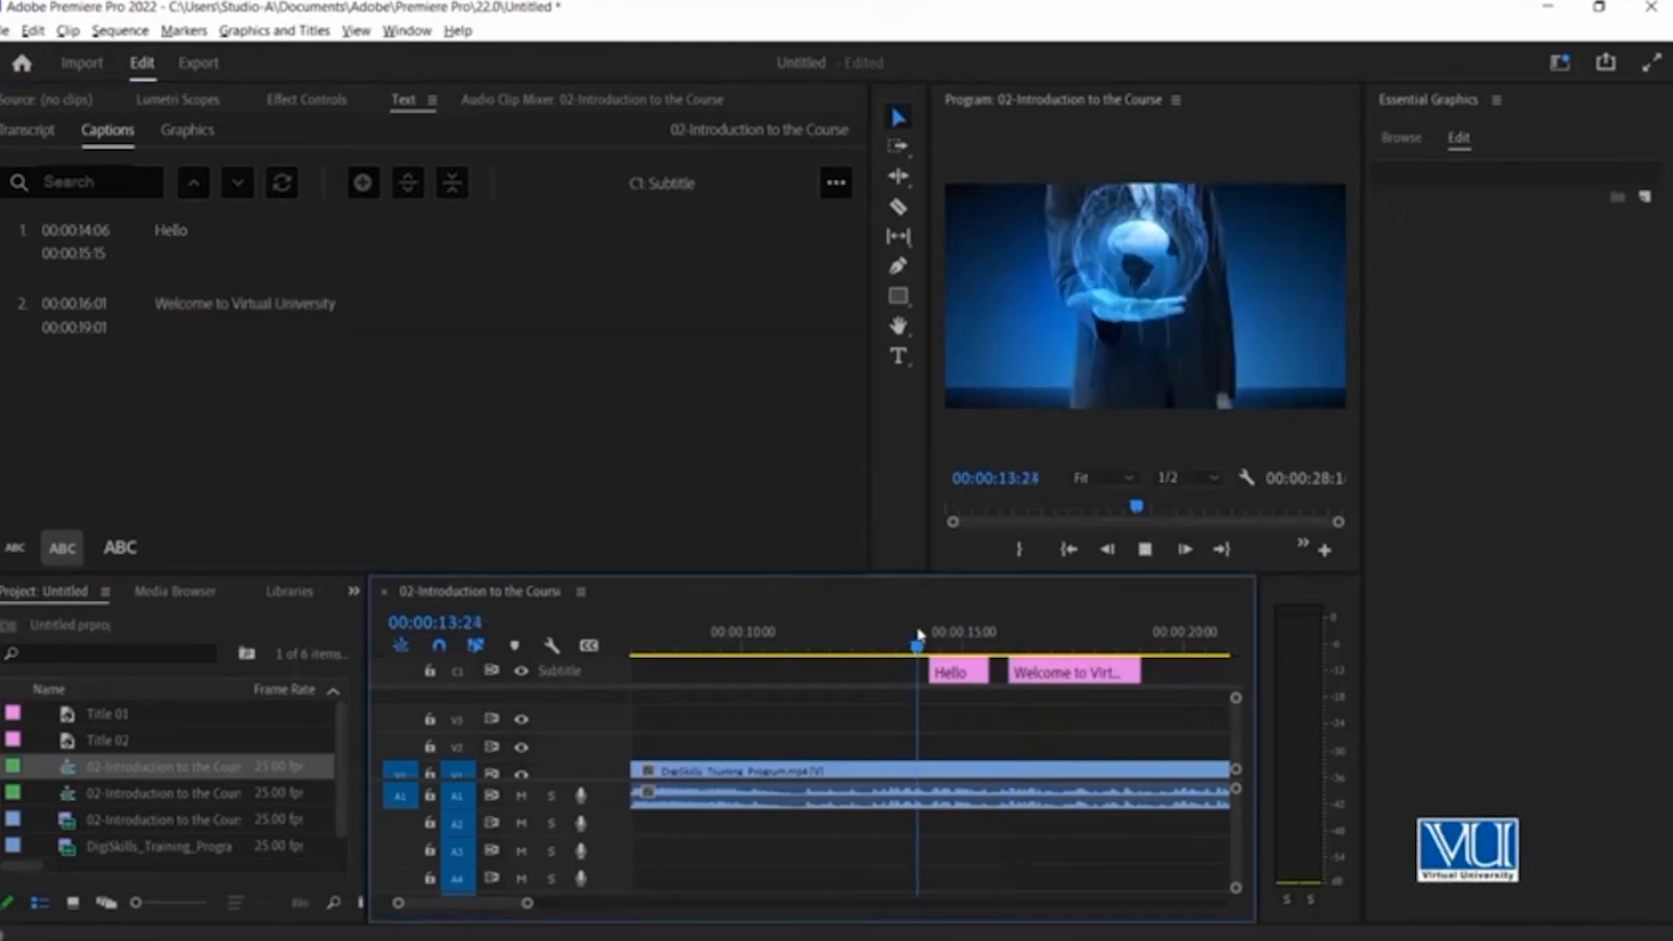
{"action": "key", "text": "space"}
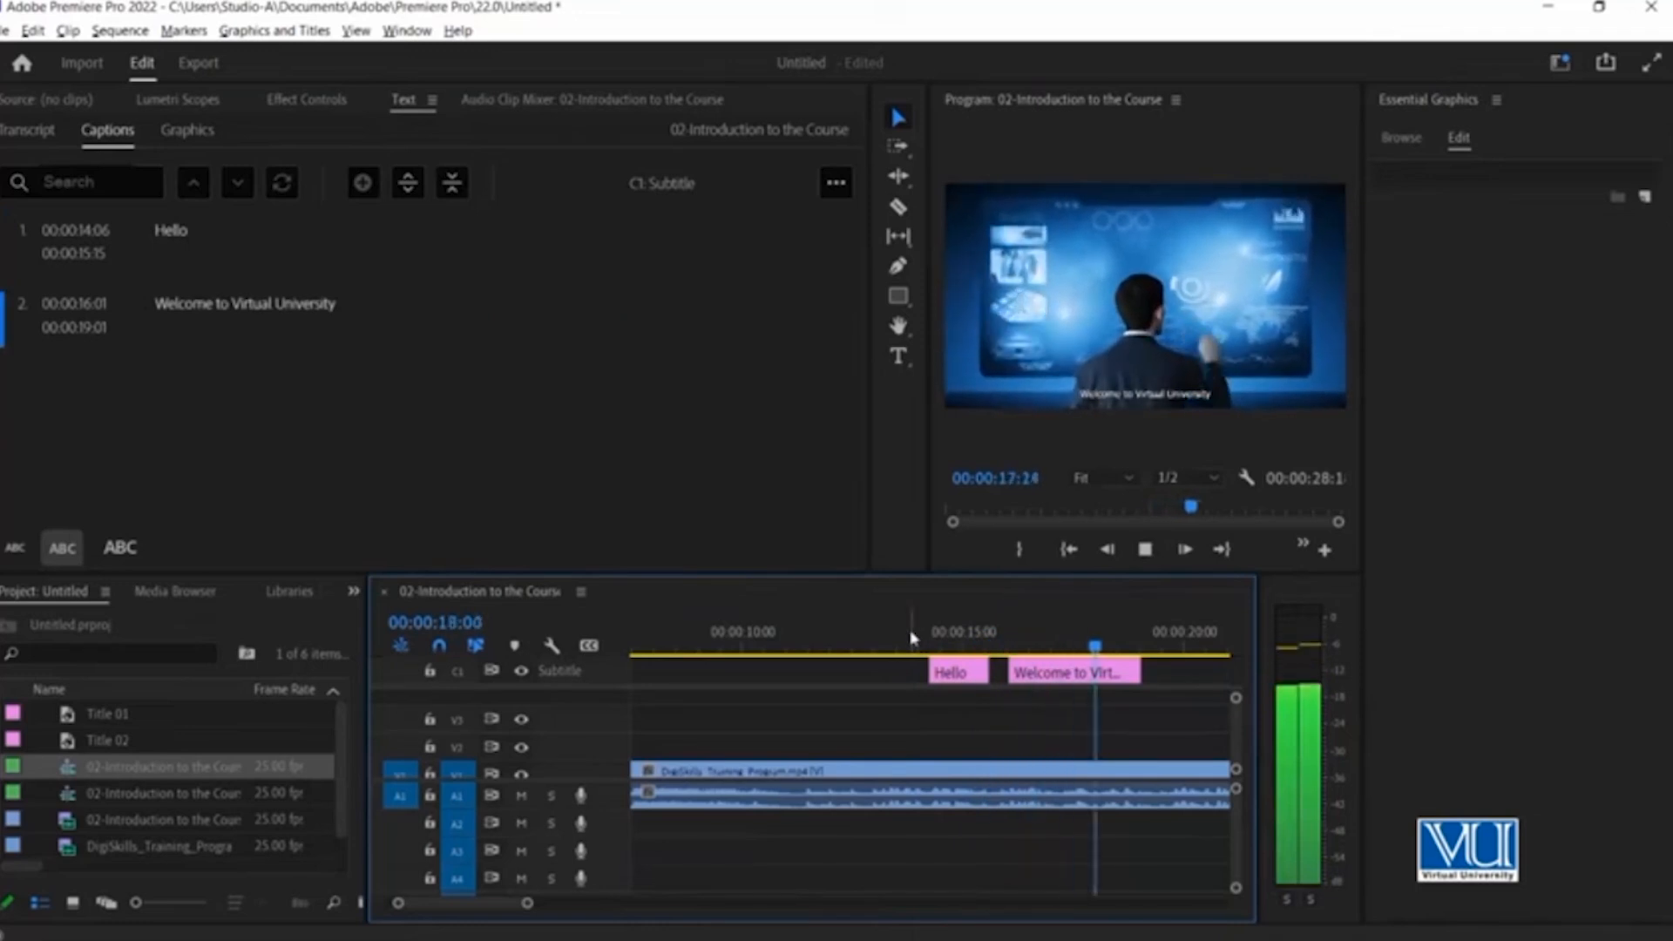
{"action": "key", "text": "space"}
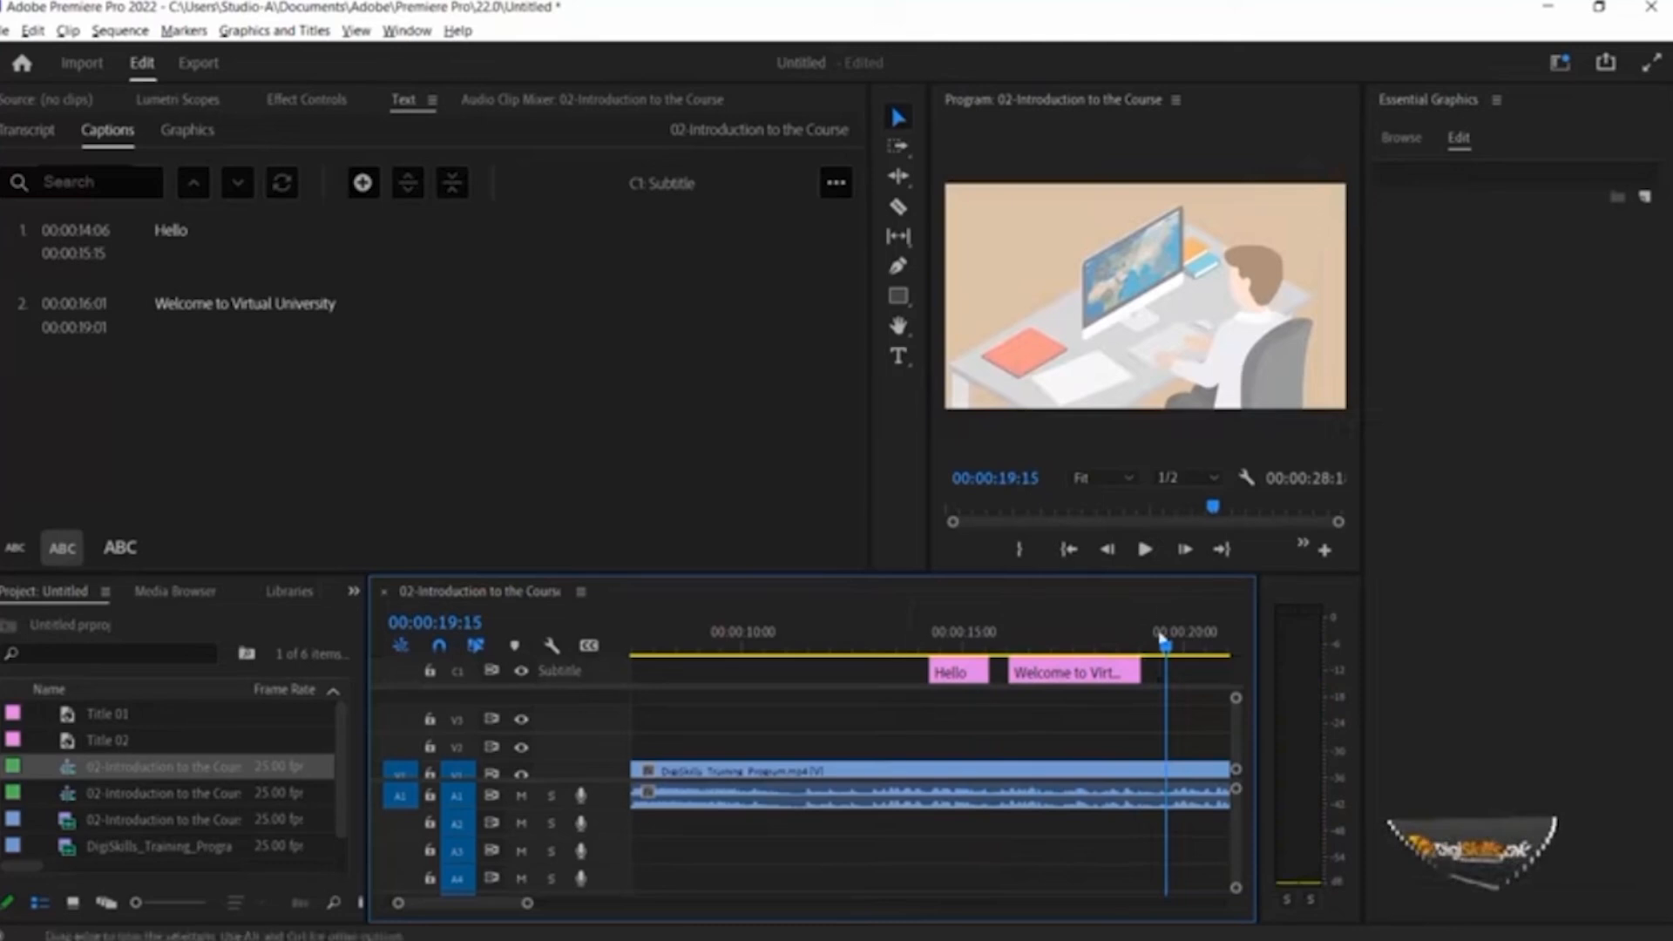
Add a third caption segment at 00:00:19:15 with its default text and select all three captions on the subtitle track
{"action": "left_click", "coordinate": [364, 185]}
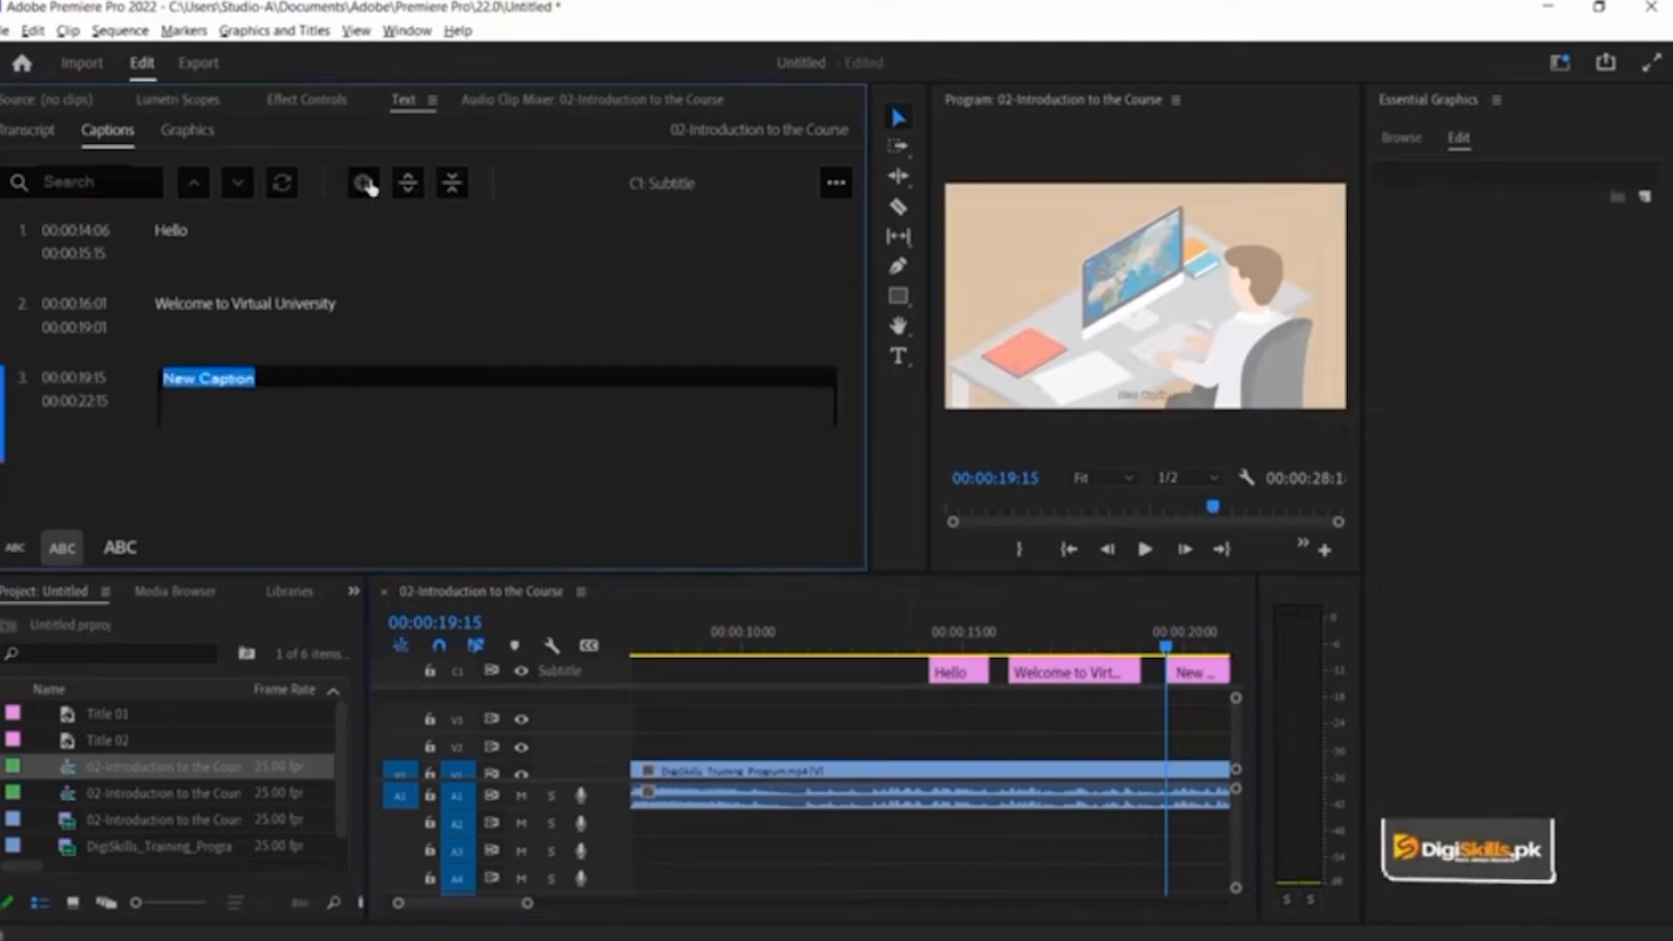
{"action": "left_click", "coordinate": [1185, 636]}
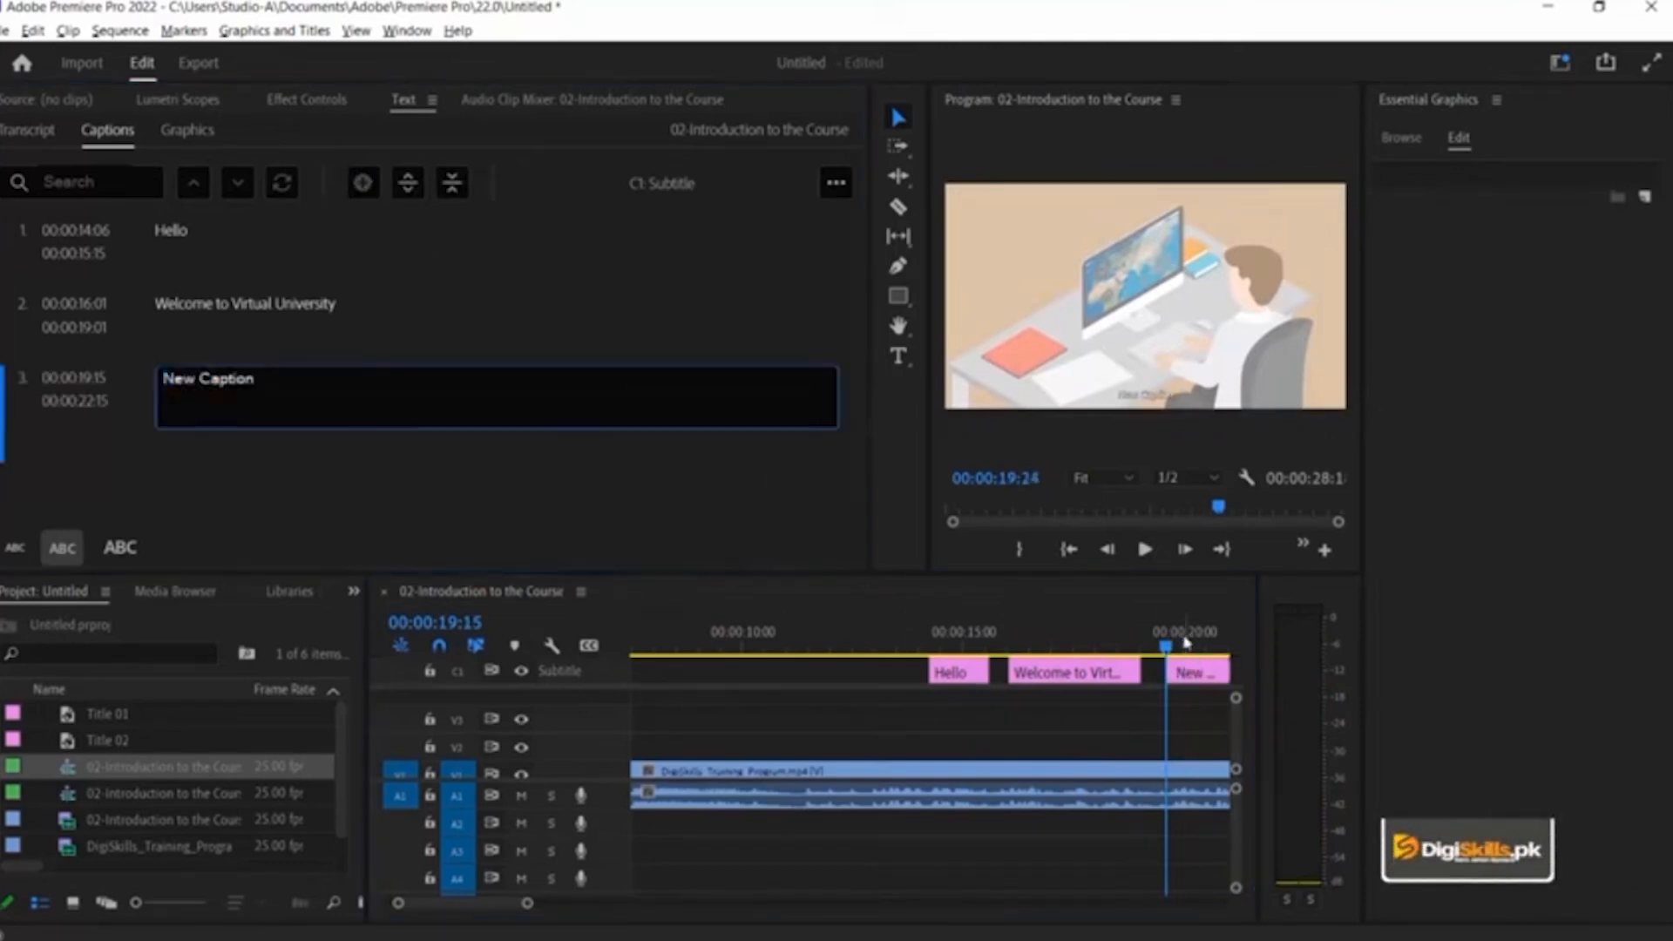
{"action": "key", "text": "minus"}
{"action": "left_click", "coordinate": [1012, 637]}
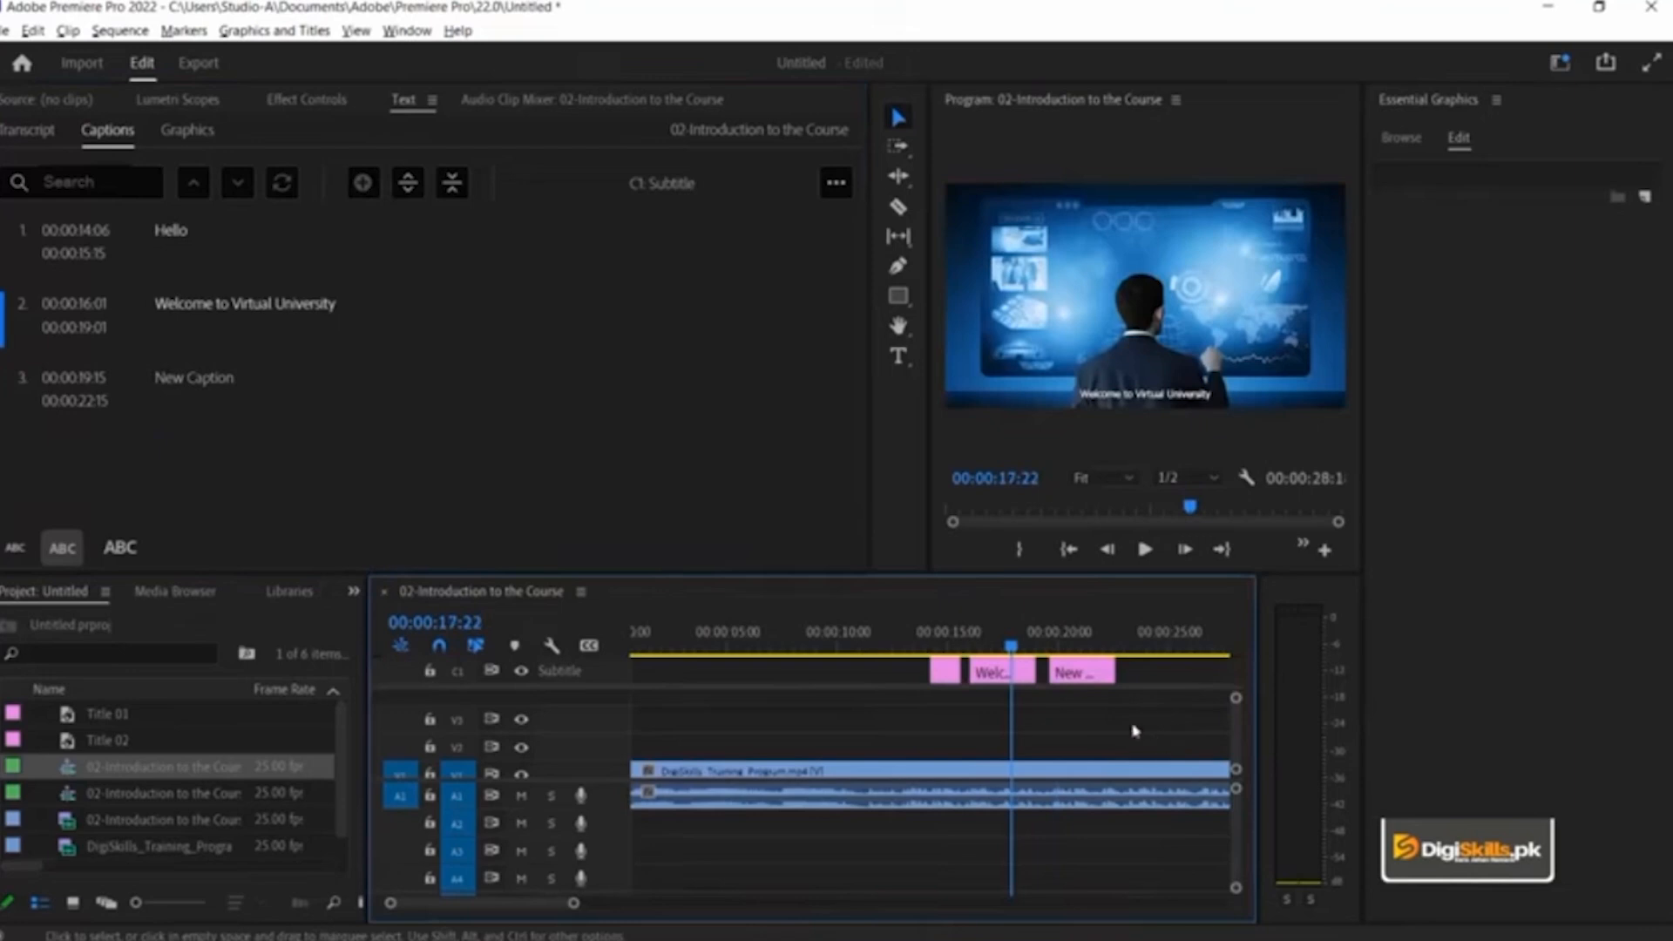
{"action": "left_click_drag", "start_coordinate": [1034, 702], "coordinate": [922, 659]}
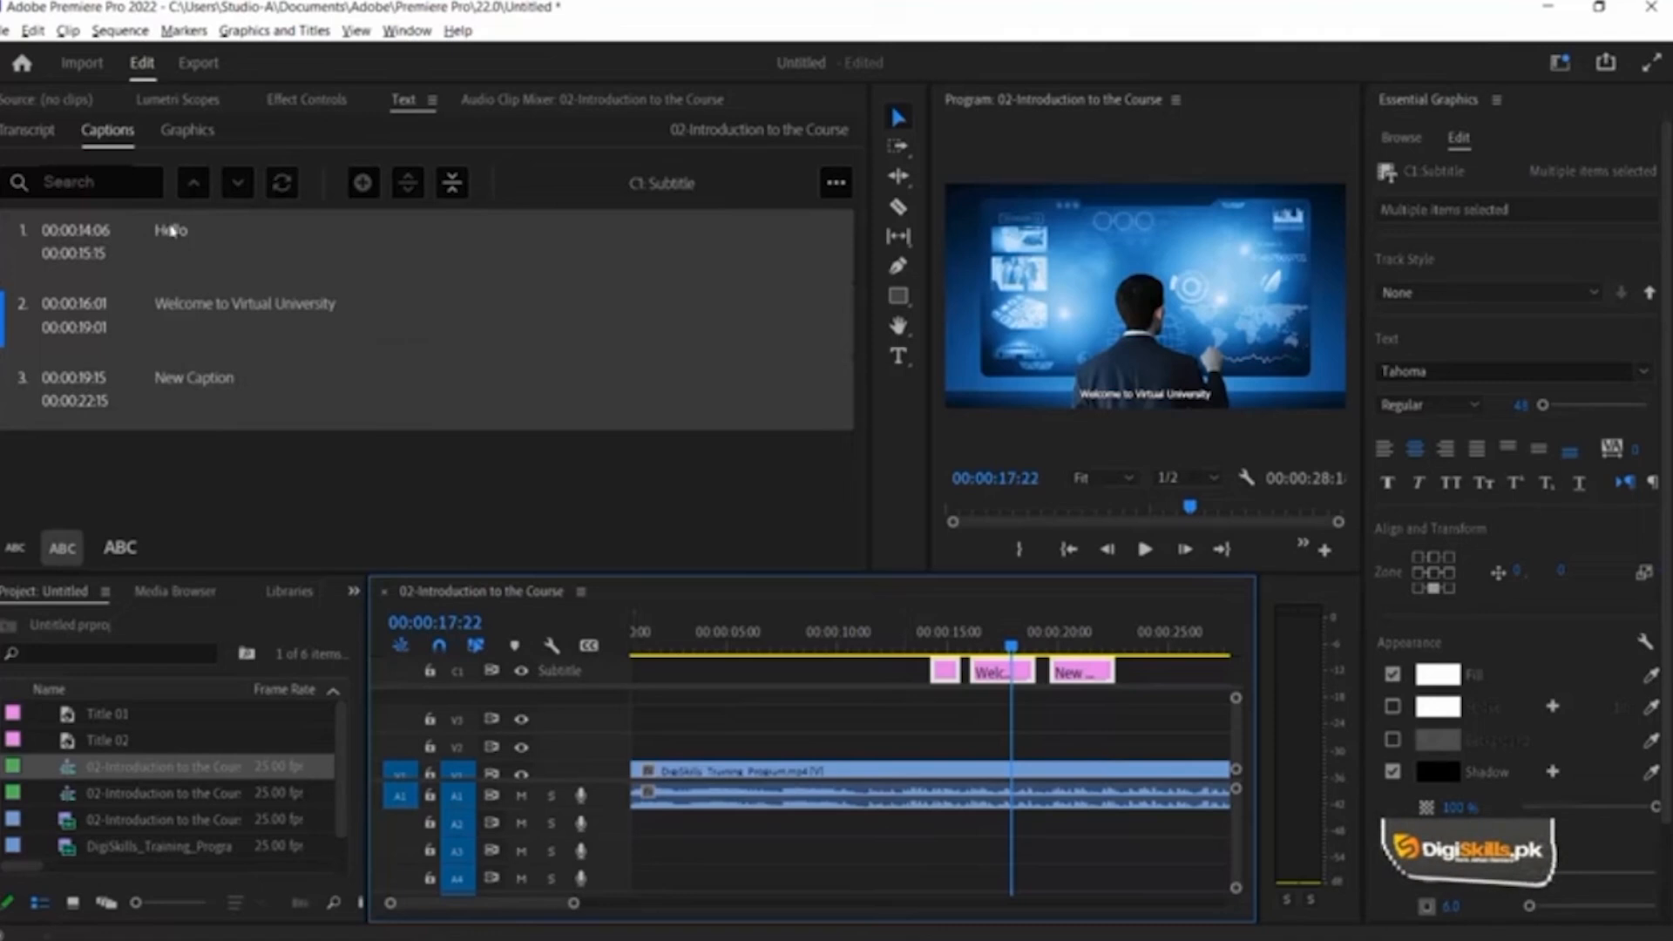
Open the export of the captions to an SRT file and cancel the save
{"action": "left_click", "coordinate": [834, 186]}
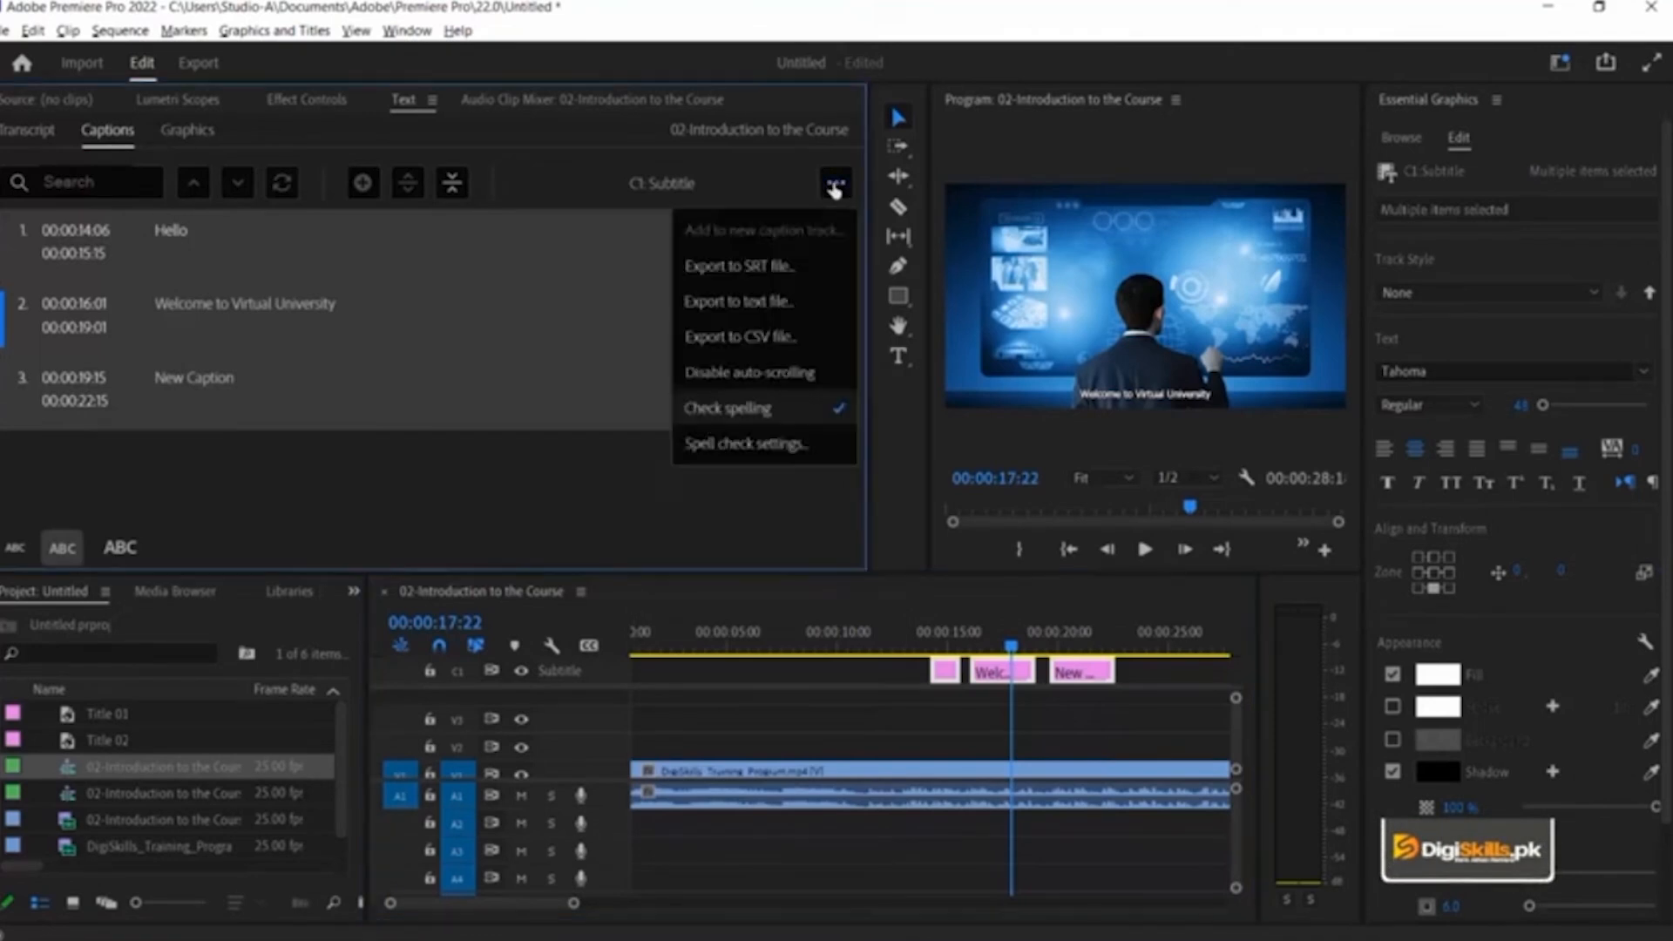
{"action": "left_click", "coordinate": [806, 277]}
{"action": "left_click_drag", "start_coordinate": [314, 453], "coordinate": [116, 455]}
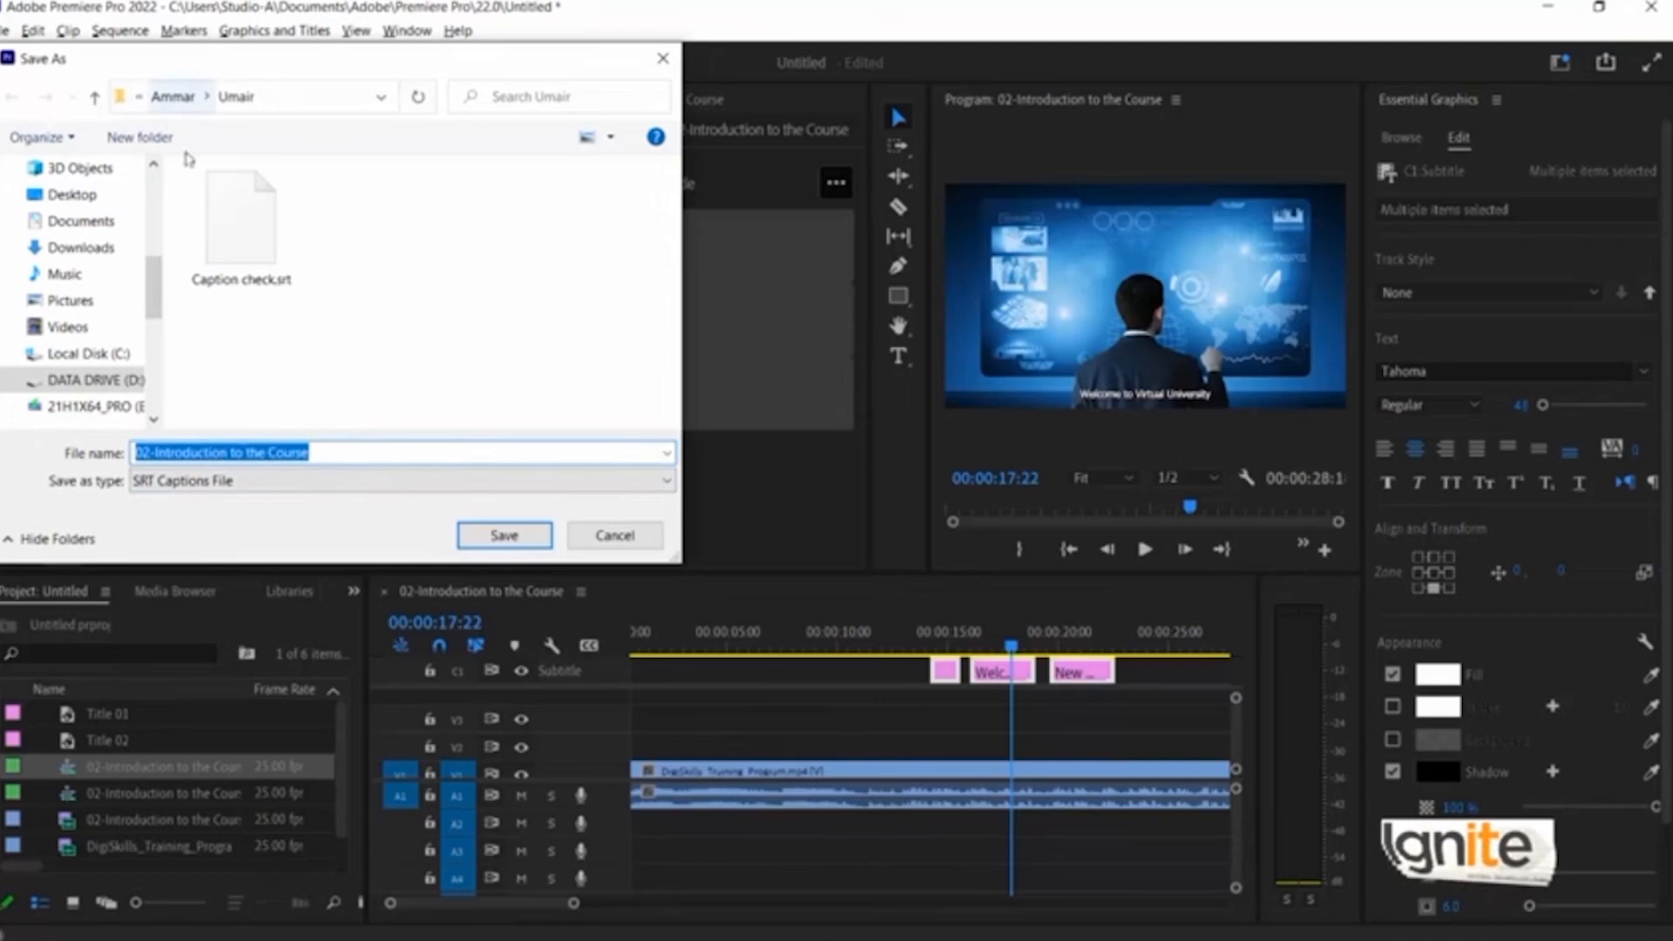
{"action": "left_click", "coordinate": [615, 536]}
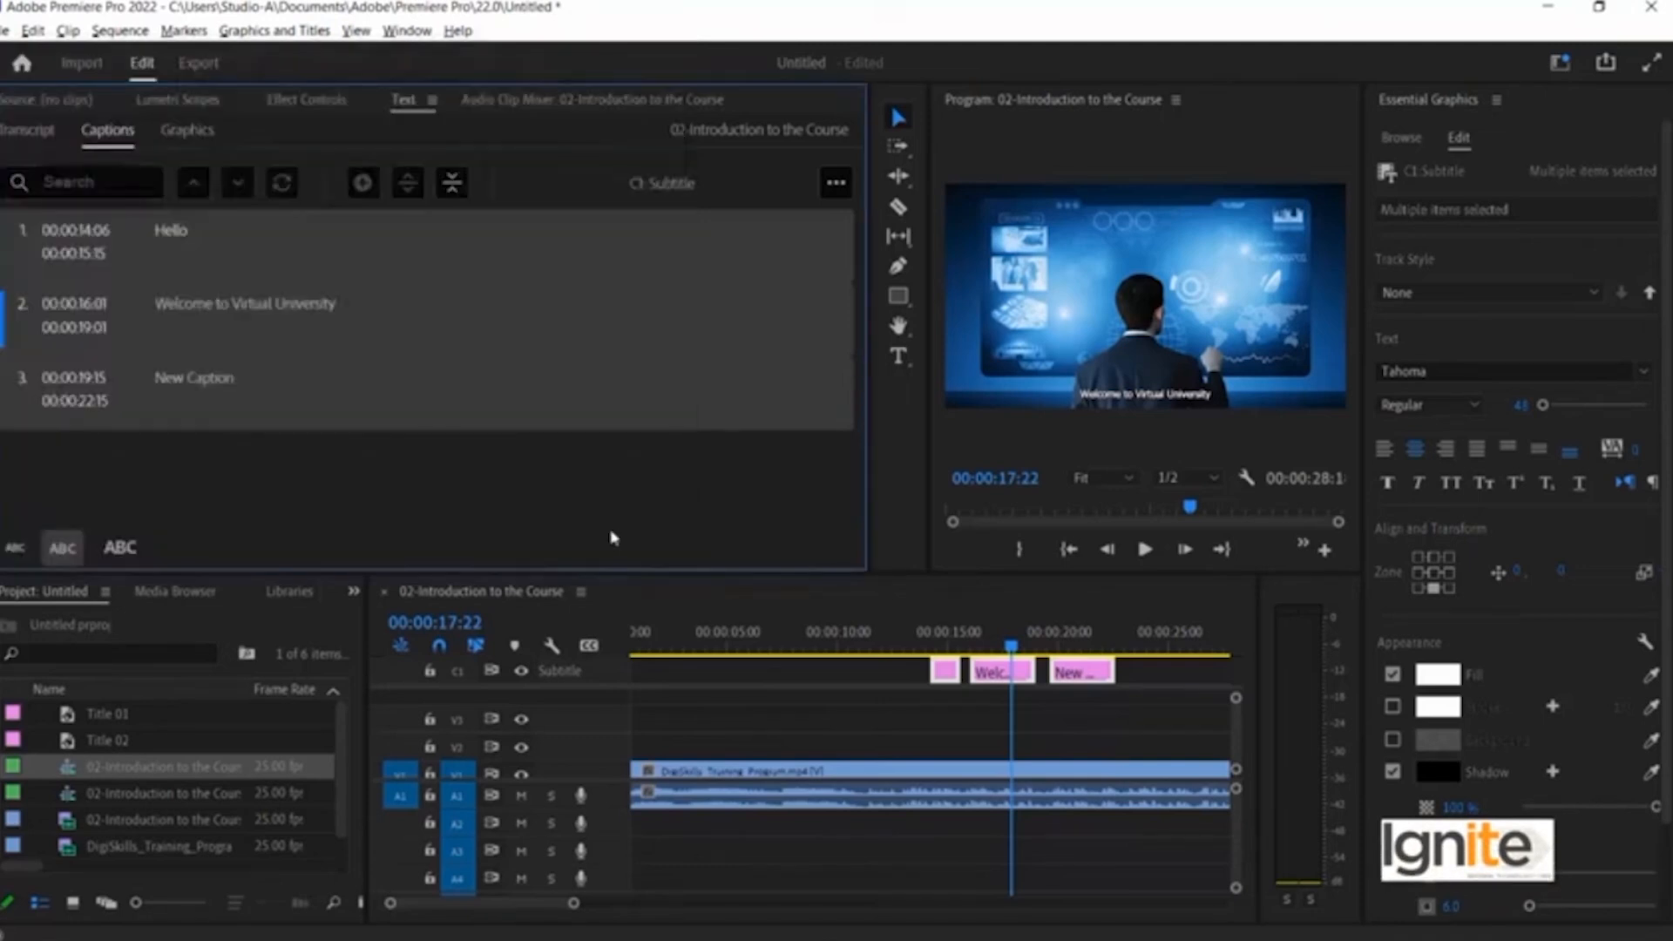